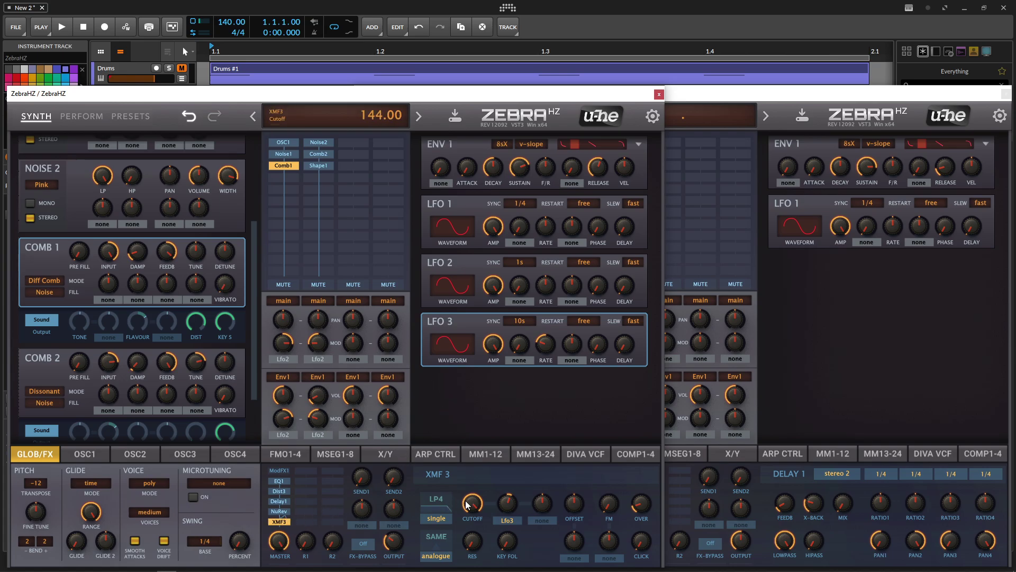
Sweep the XMF 3 filter cutoff down.
mouse_move(472, 504)
mouse_down()
mouse_move(474, 546)
mouse_move(473, 495)
mouse_up()
scroll(254, 310, down, 2)
scroll(248, 352, up, 1)
drag(255, 345, 253, 223)
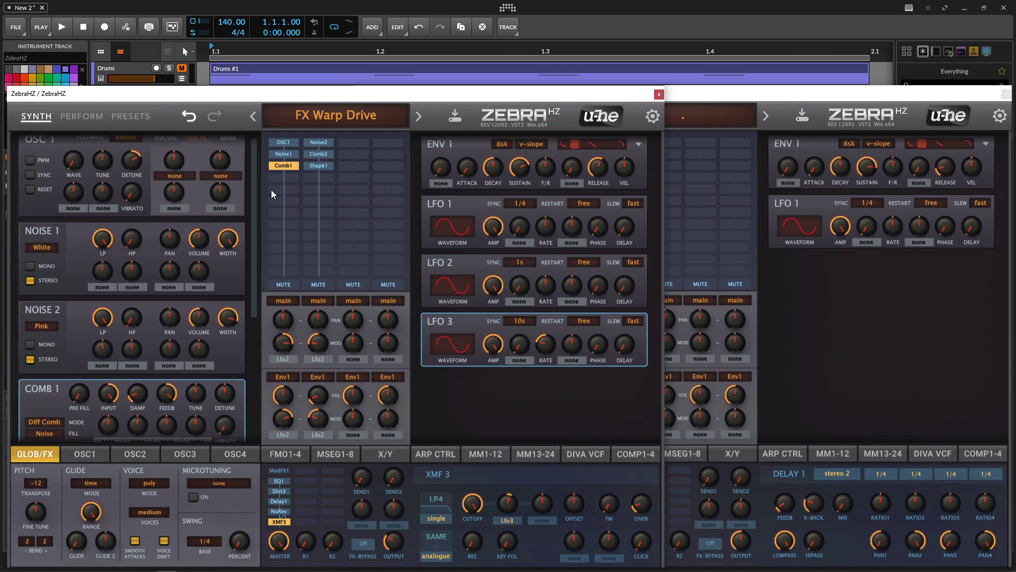
Compare the second layer's oscillator with the first layer's, leaving the preset unchanged.
click(783, 259)
click(680, 118)
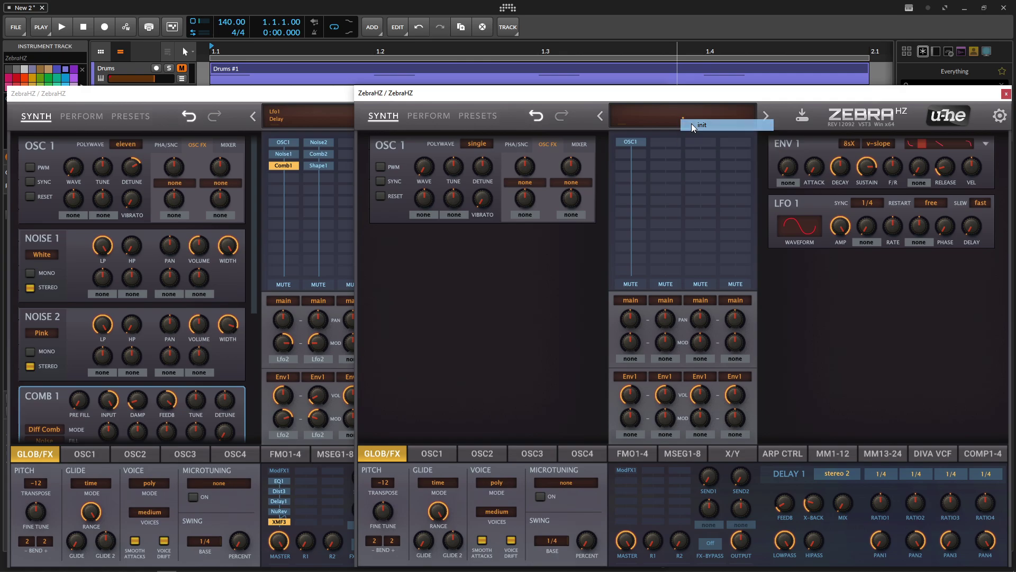
click(694, 126)
click(235, 97)
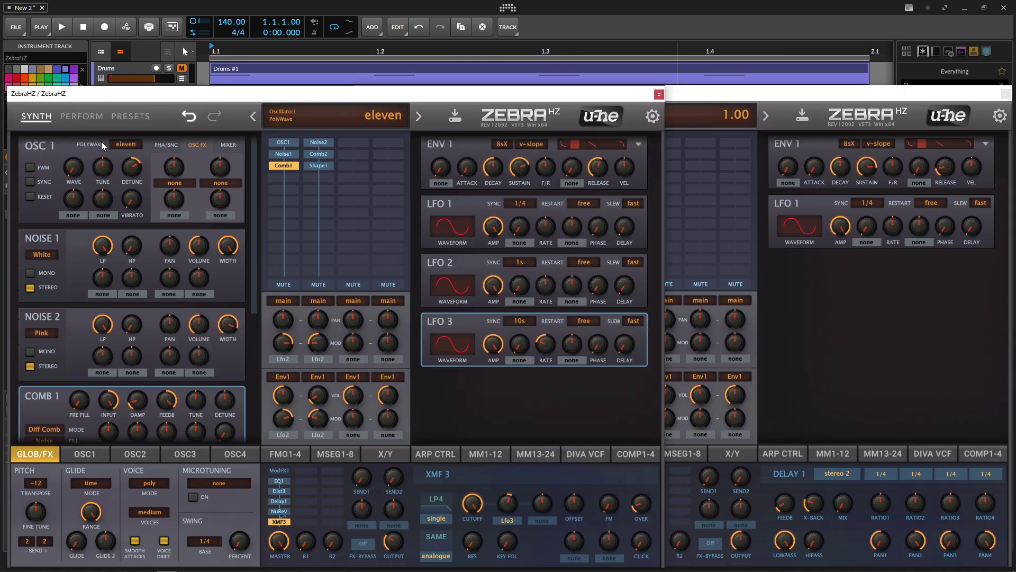
click(757, 221)
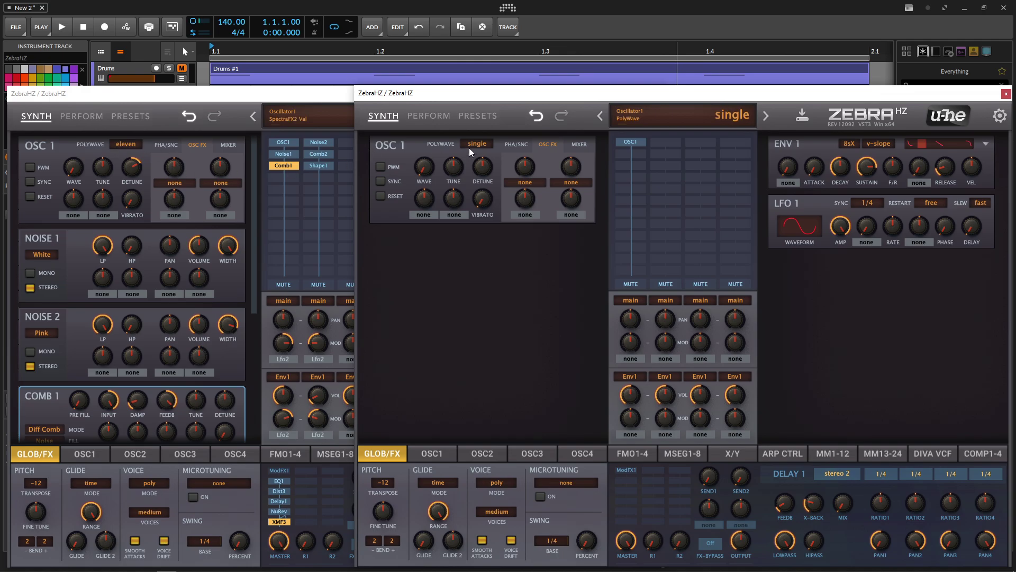
click(199, 131)
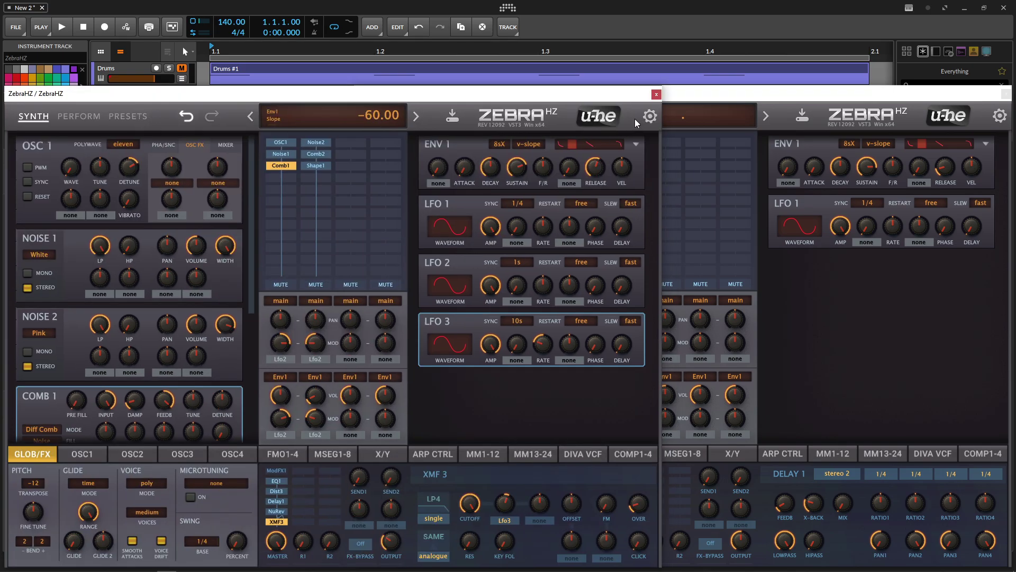
click(681, 99)
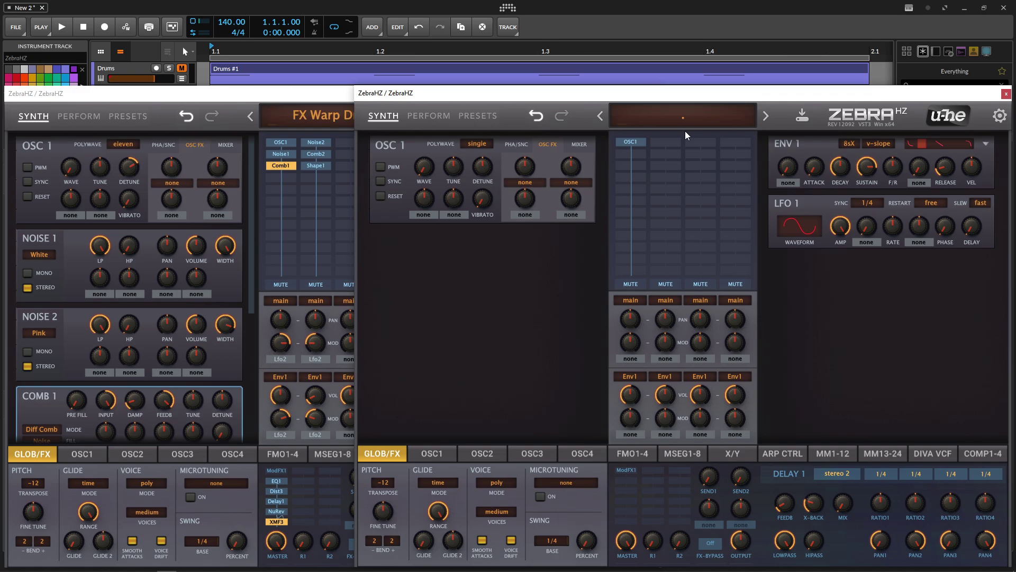
Set the second layer's OSC 1 PolyWave to eleven voices with more Detune.
drag(479, 144, 488, 151)
drag(483, 145, 483, 153)
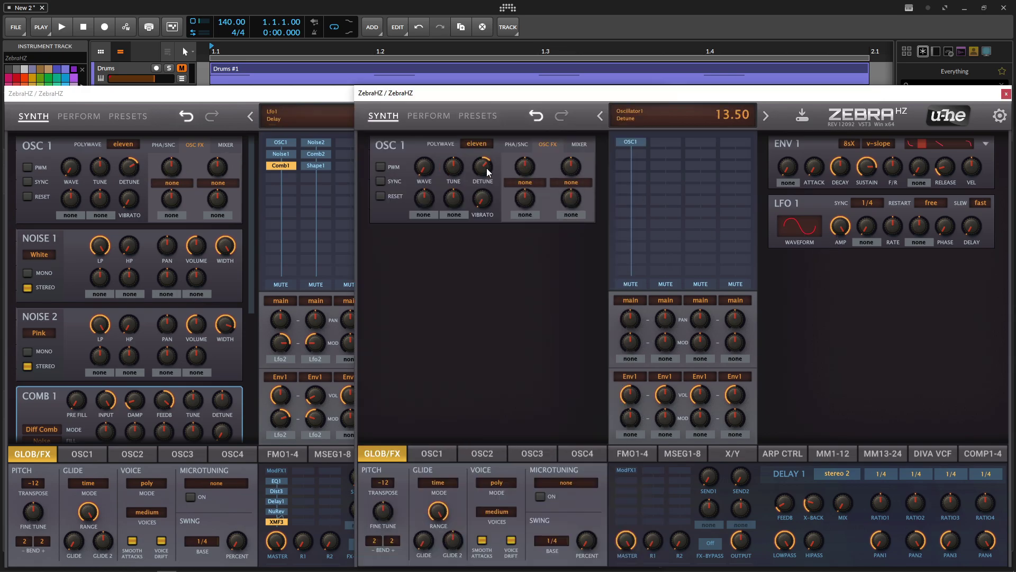
drag(488, 172, 487, 165)
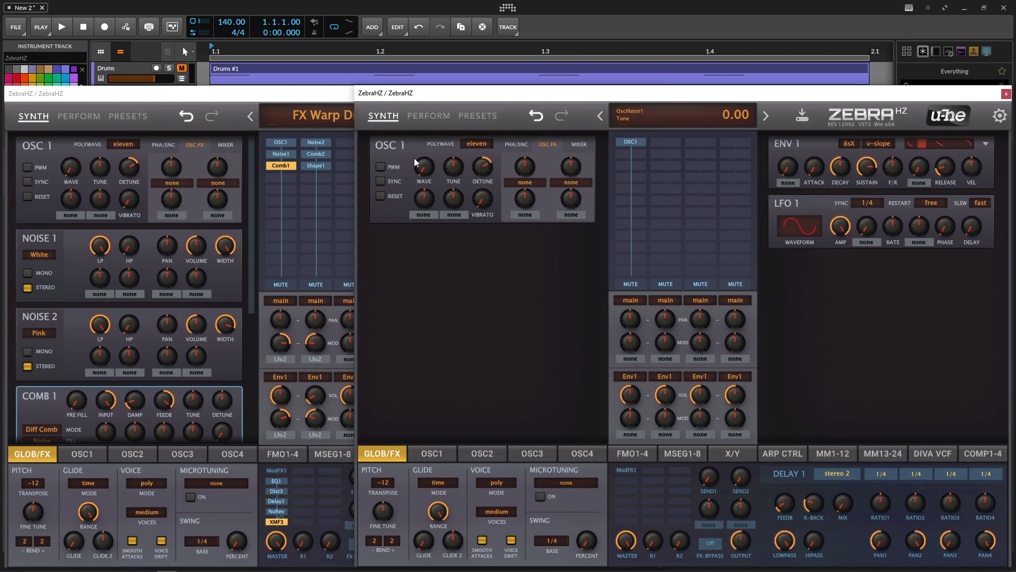
Show the first layer's OSC 1 PHA/SNC phase and sync settings.
click(166, 141)
click(217, 145)
click(166, 144)
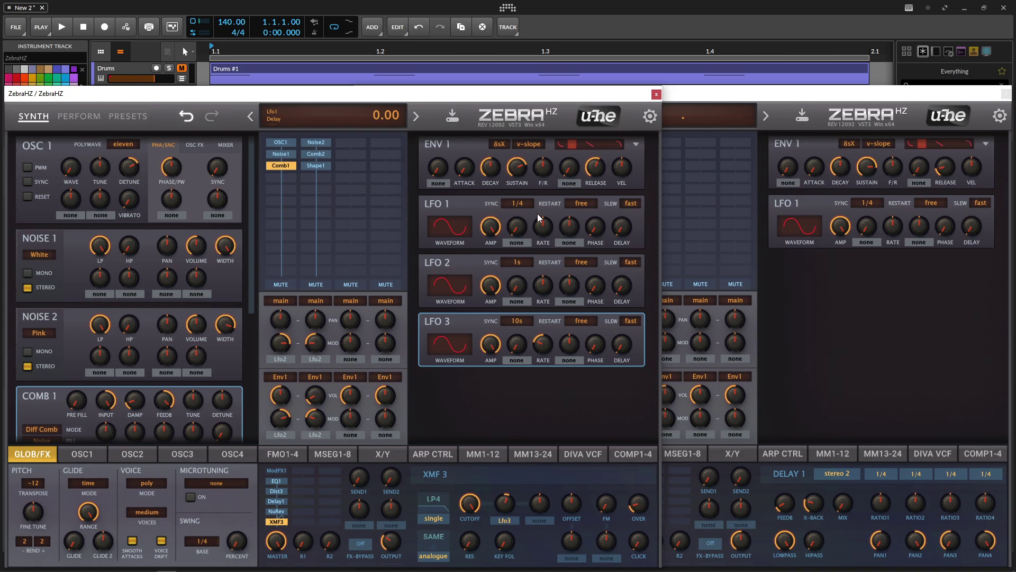
Add a Noise1 module beneath OSC1 in the second layer and set it to stereo.
click(281, 144)
click(281, 155)
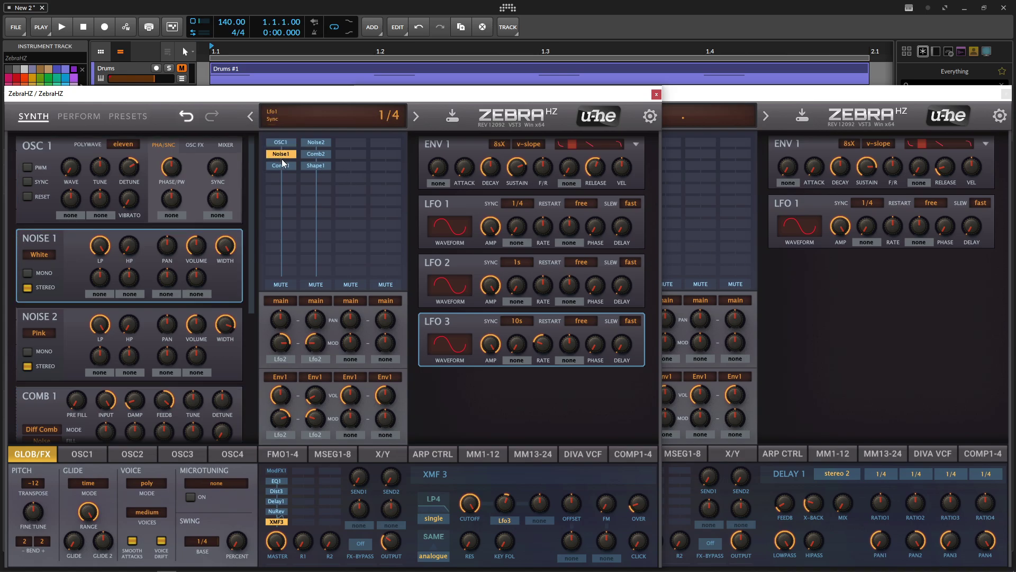
click(858, 307)
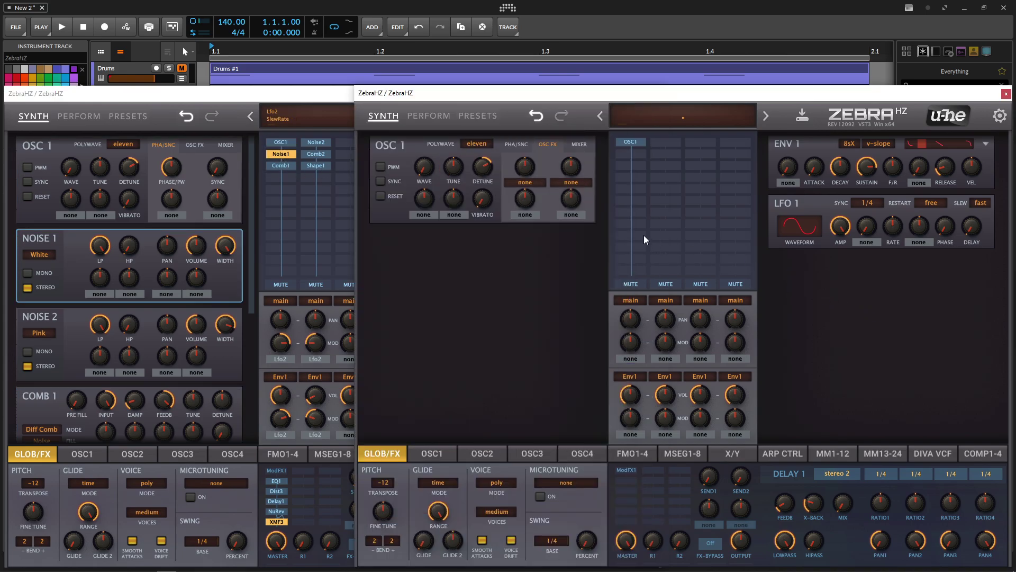
click(634, 160)
click(640, 133)
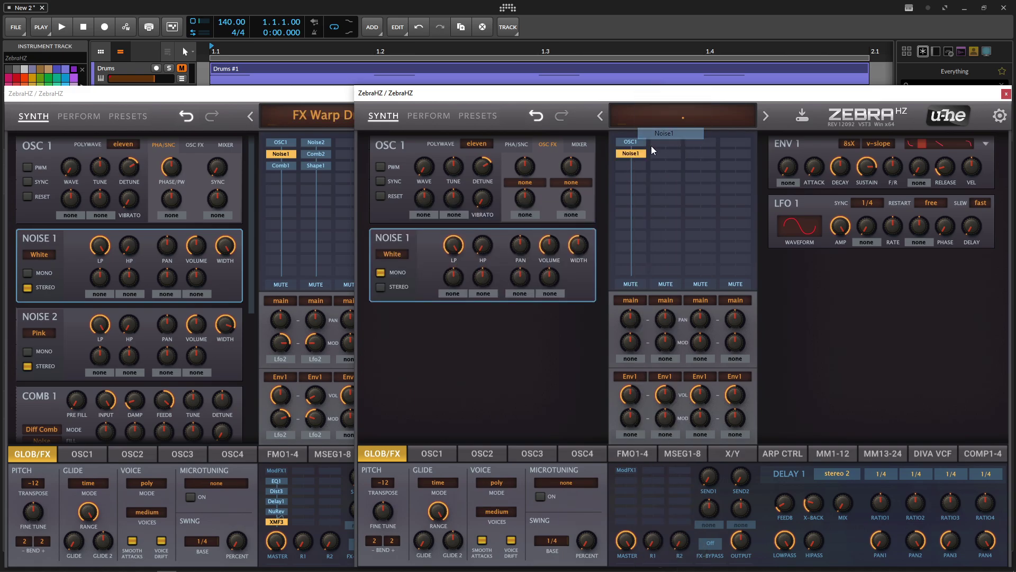
click(380, 287)
Compare the first layer's noise width and Comb1 module against the second layer.
click(221, 264)
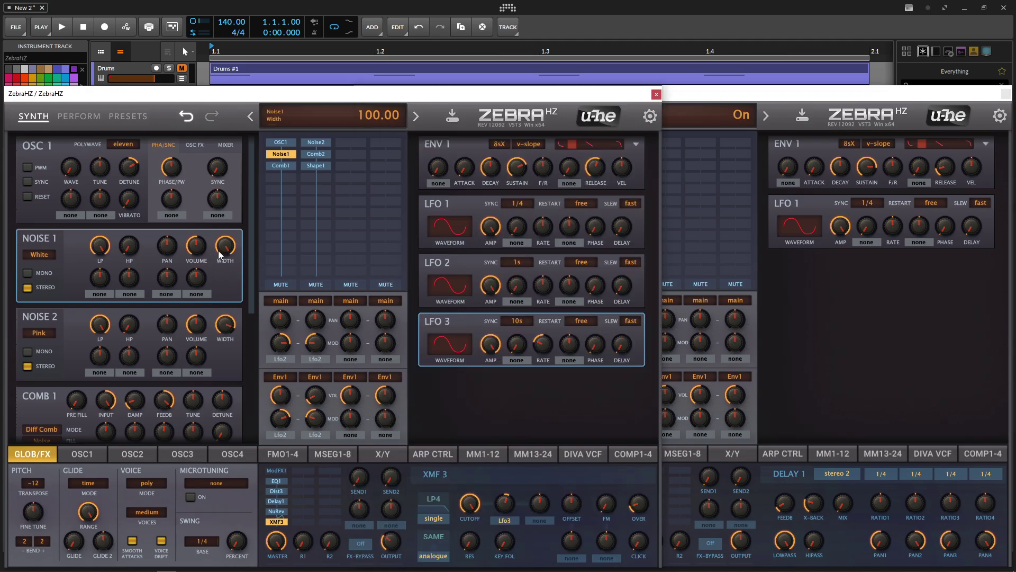
click(808, 296)
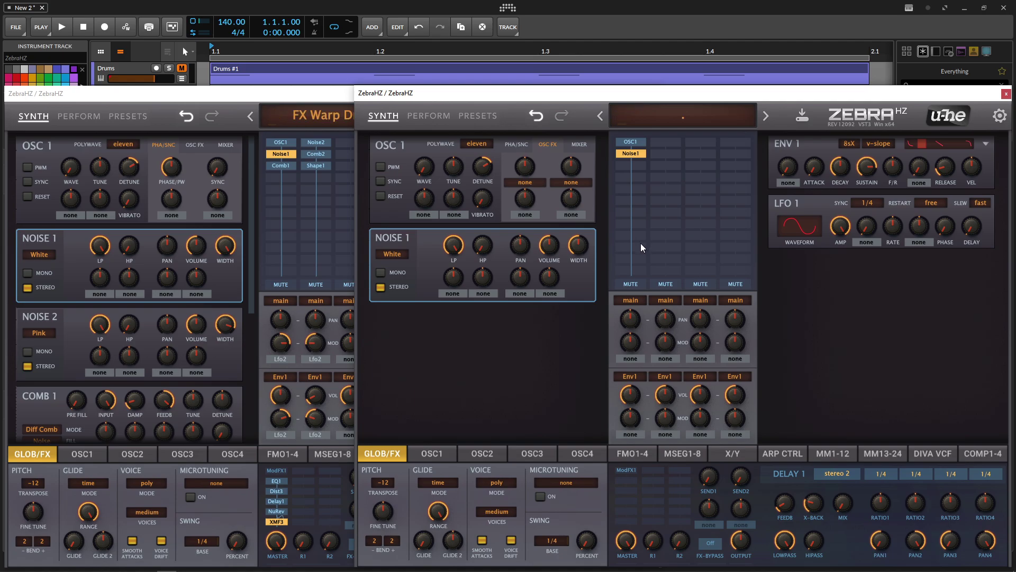
click(280, 165)
click(735, 100)
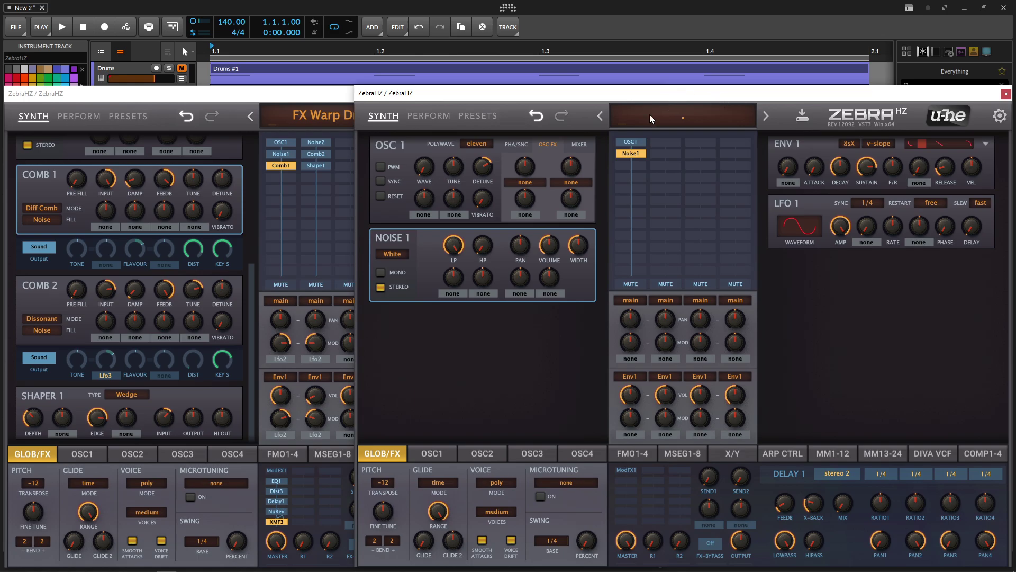
Add Comb1 after the noise source and switch it to Diff Comb mode.
click(635, 157)
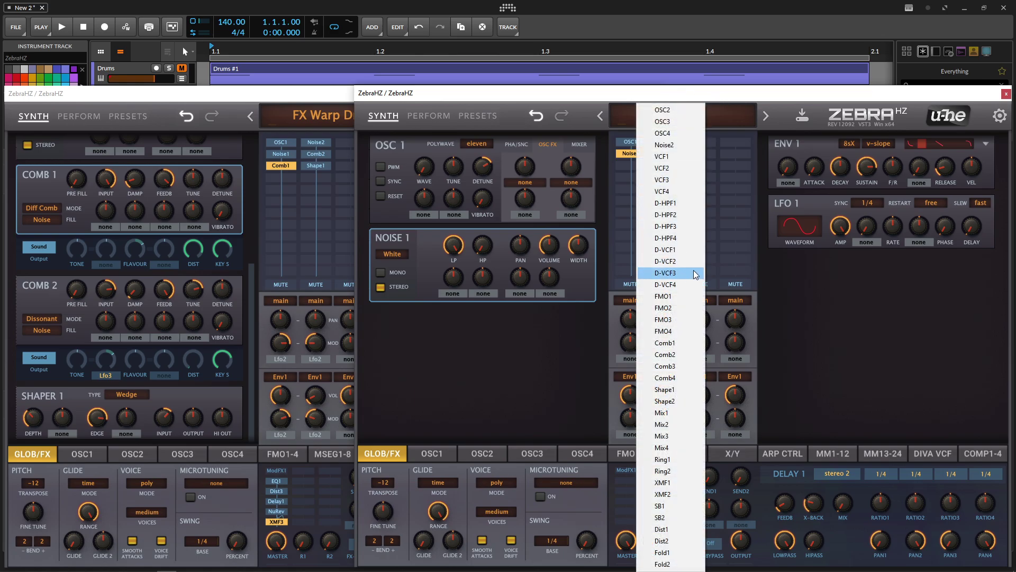
click(683, 342)
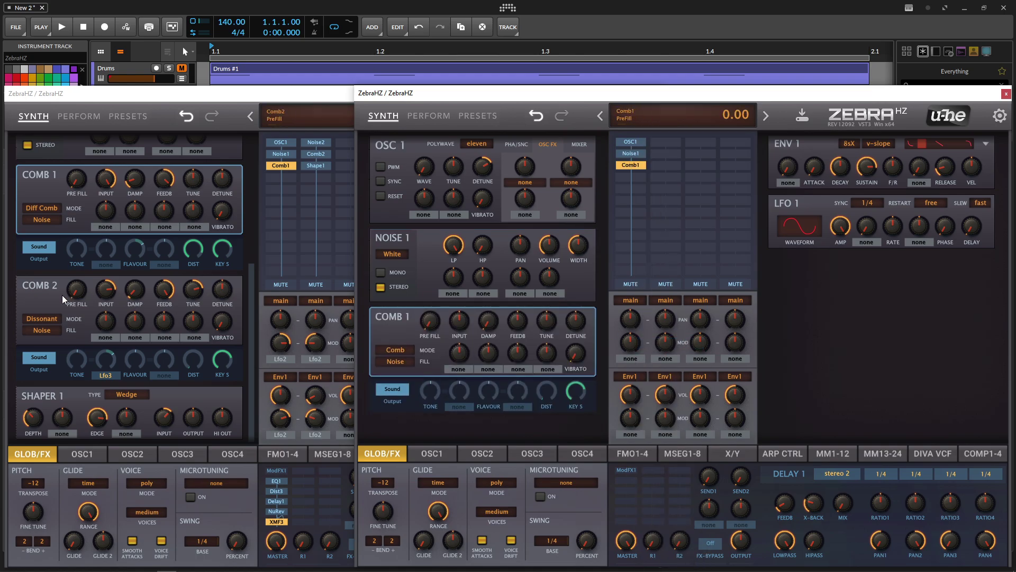
drag(252, 287, 291, 191)
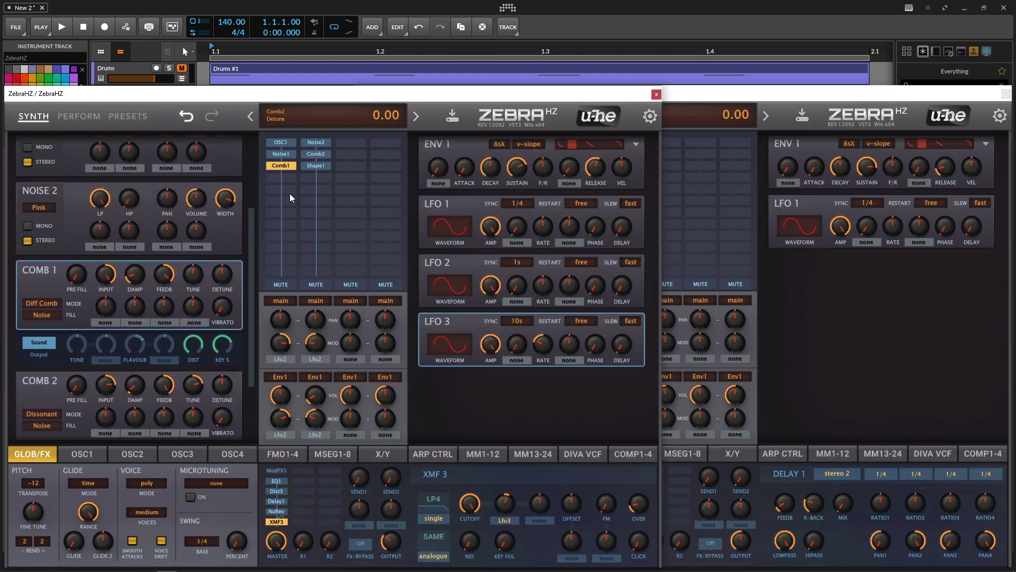
click(725, 356)
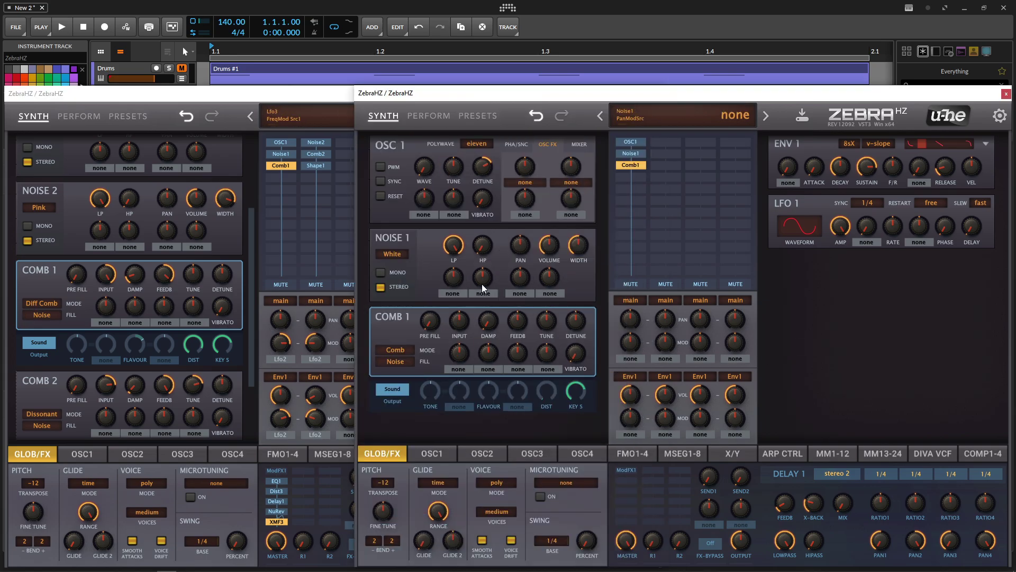
click(399, 350)
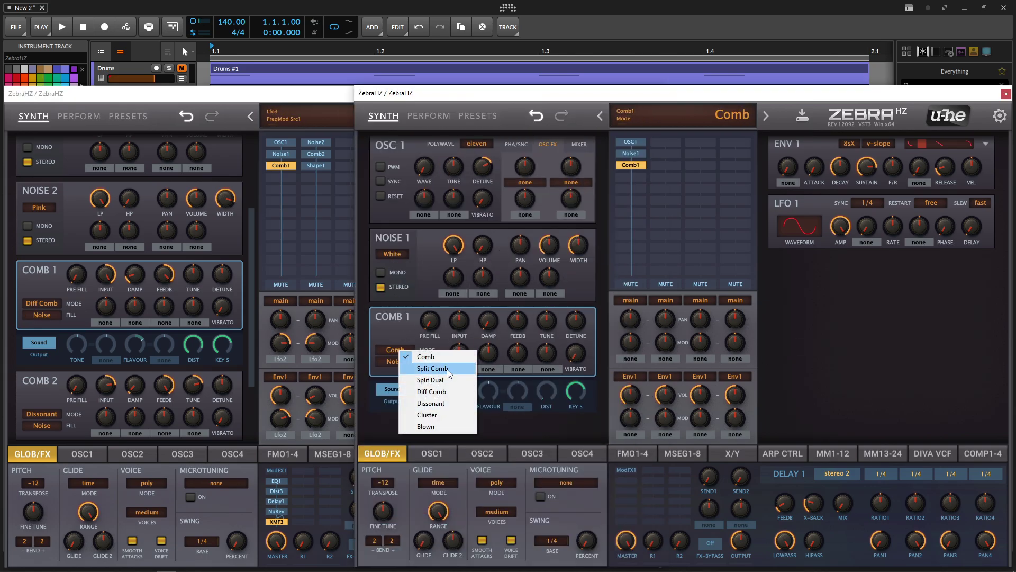
click(448, 393)
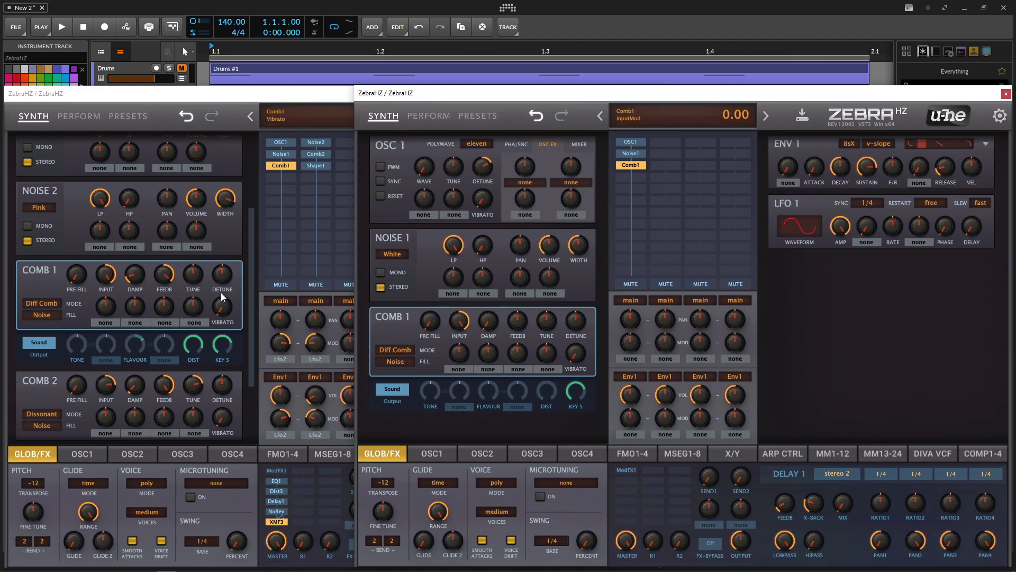
Set Comb 1 damping to 13.50 and feedback to 38.
click(144, 287)
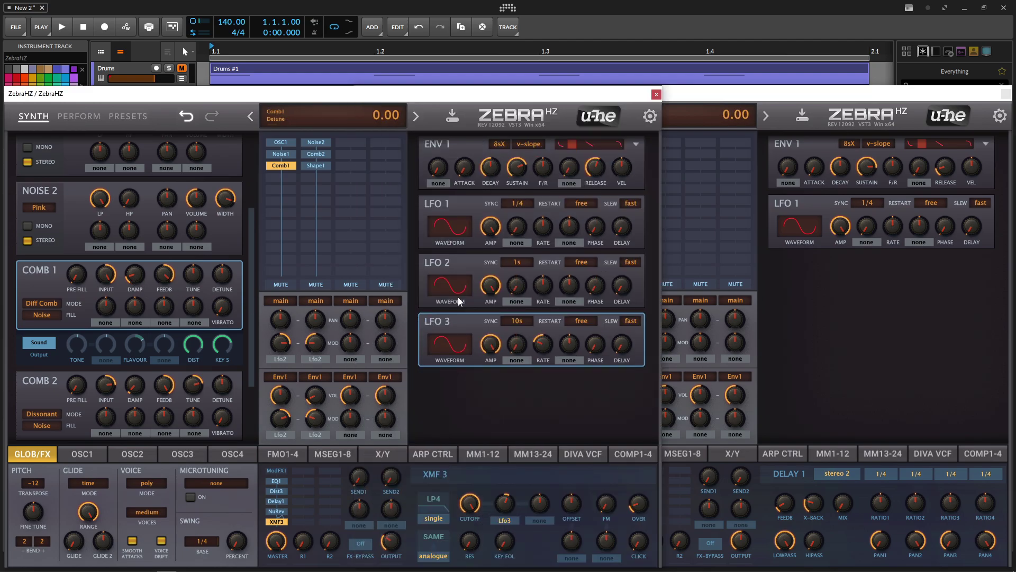
click(683, 307)
drag(490, 323, 490, 307)
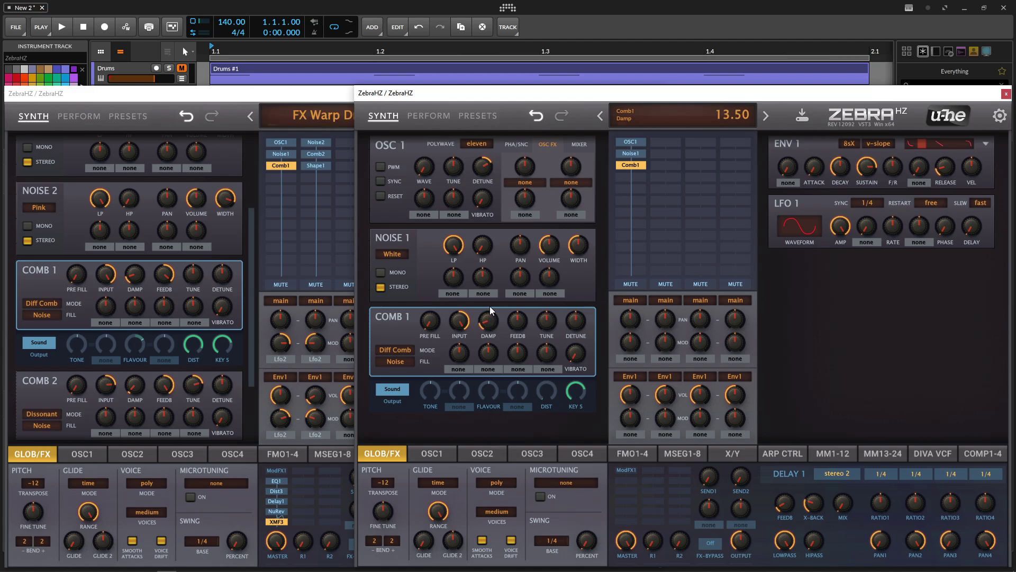
click(180, 289)
click(557, 300)
drag(518, 321, 519, 295)
Make Lfo2 the pan modulation source in the second layer.
click(255, 272)
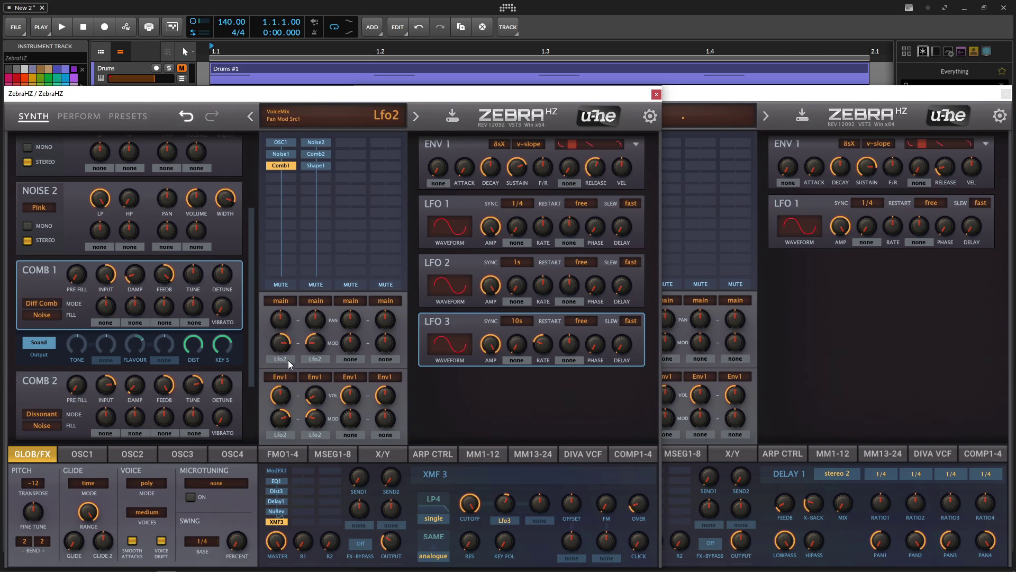
click(768, 361)
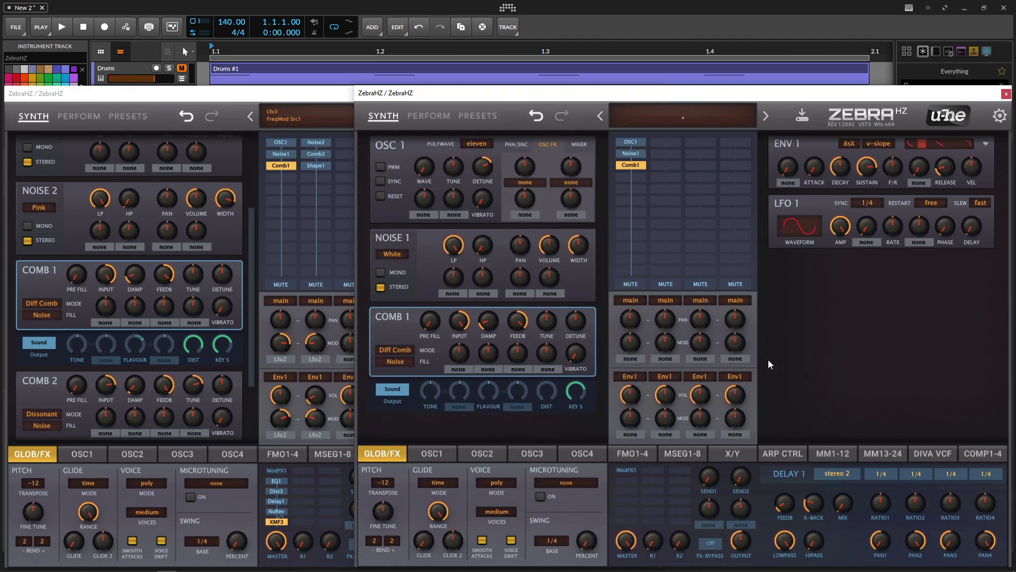
click(630, 358)
click(670, 446)
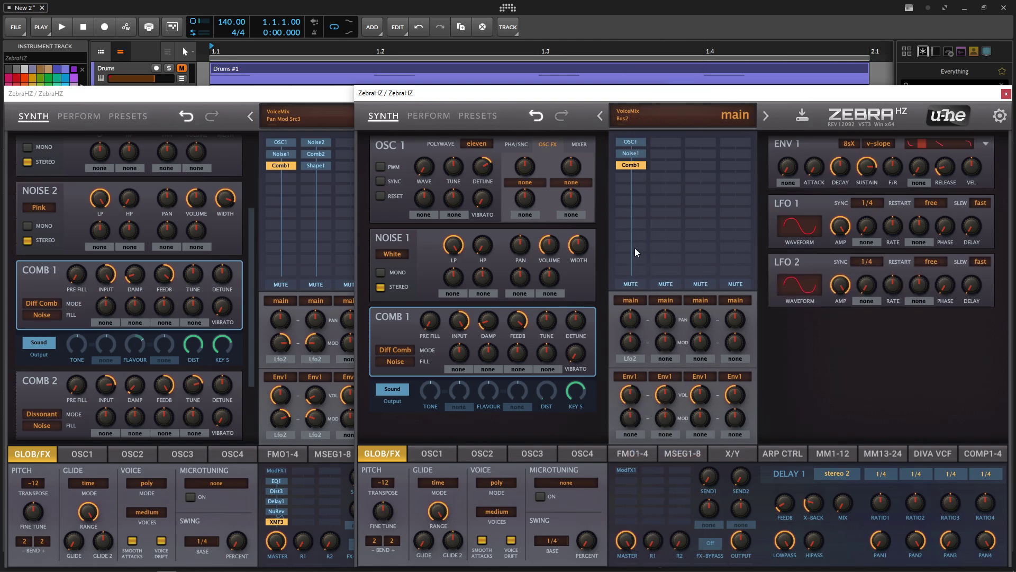
Compare the first layer's LFO settings with the second layer's.
click(334, 100)
mouse_move(544, 283)
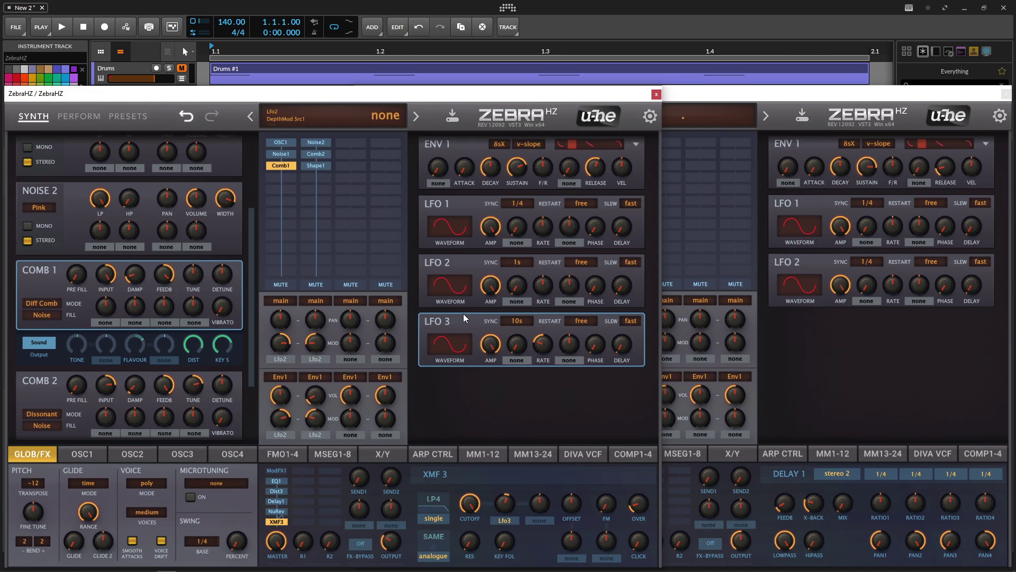
mouse_move(285, 346)
click(725, 363)
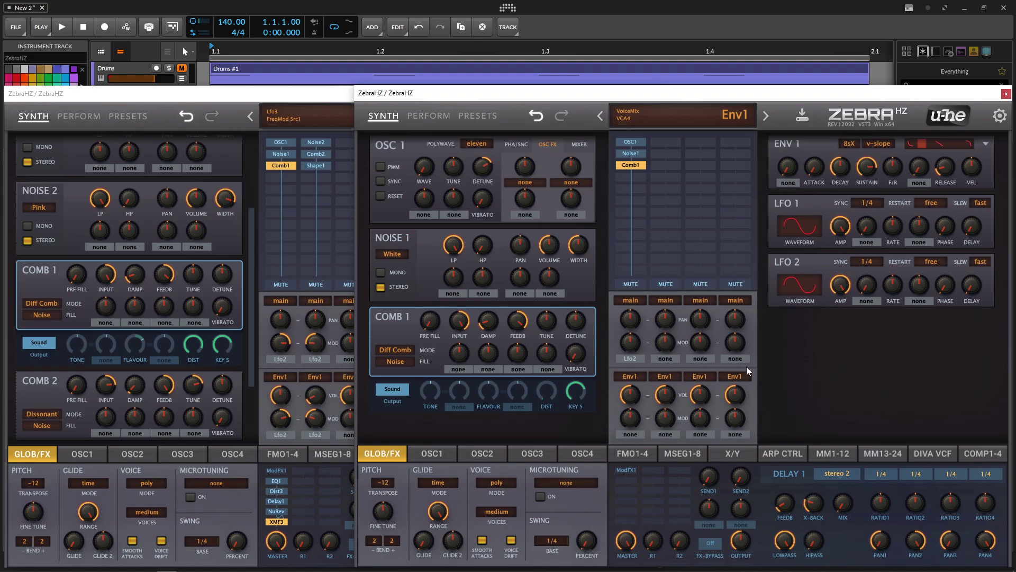
scroll(631, 333, up, 3)
scroll(631, 332, down, 3)
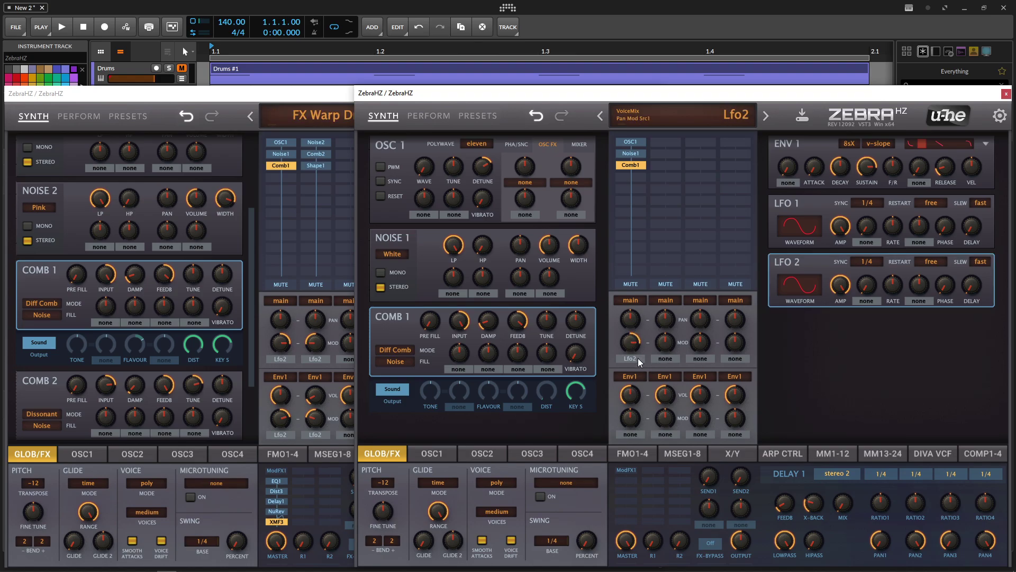
Set LFO 2's sync rate to 1s instead of 1/4.
mouse_move(641, 331)
click(299, 355)
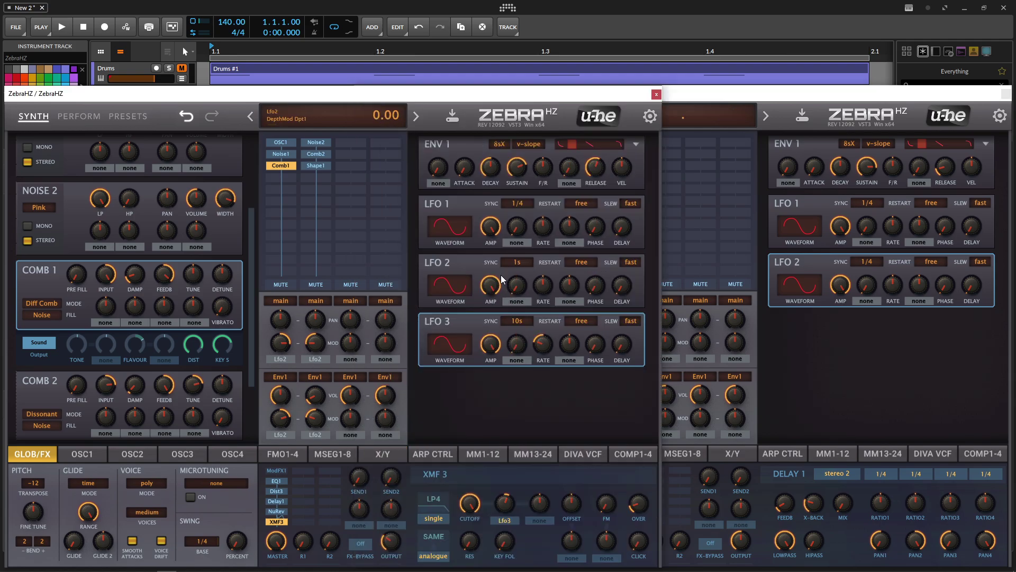
click(854, 263)
click(895, 545)
click(294, 102)
click(831, 336)
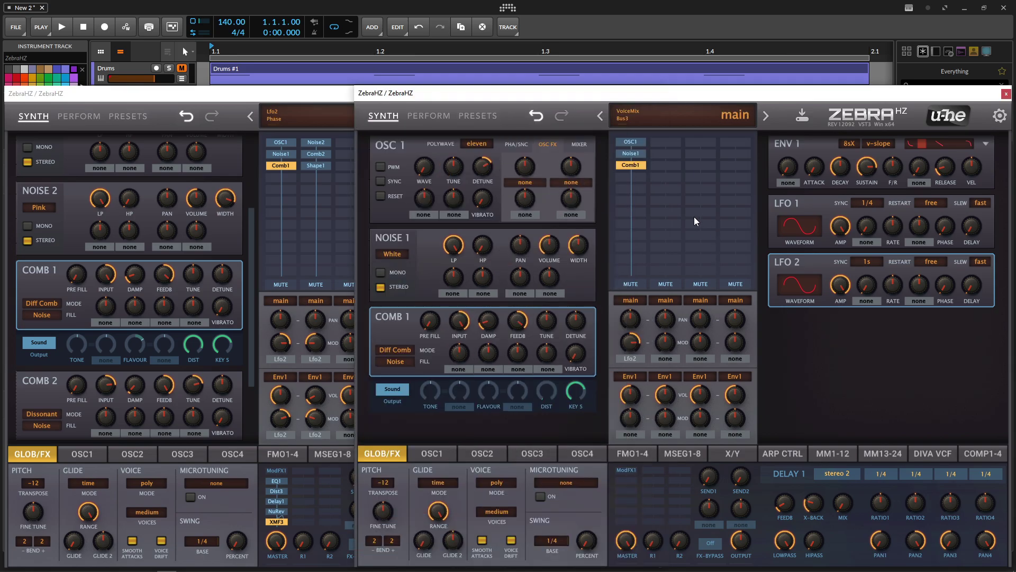
Route Lfo2 to the first mixer channel's volume with a depth of about 46.
click(302, 377)
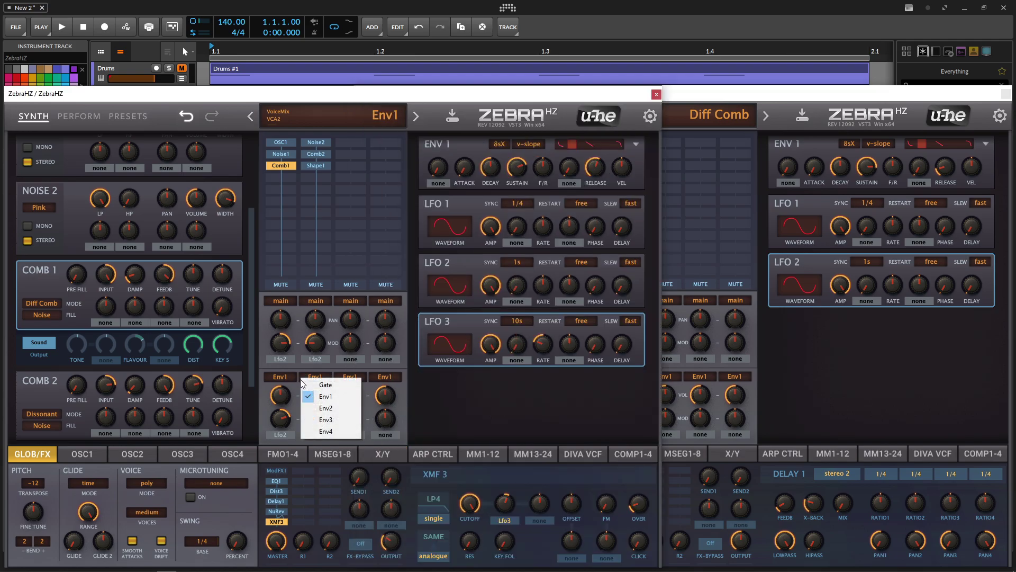
click(431, 397)
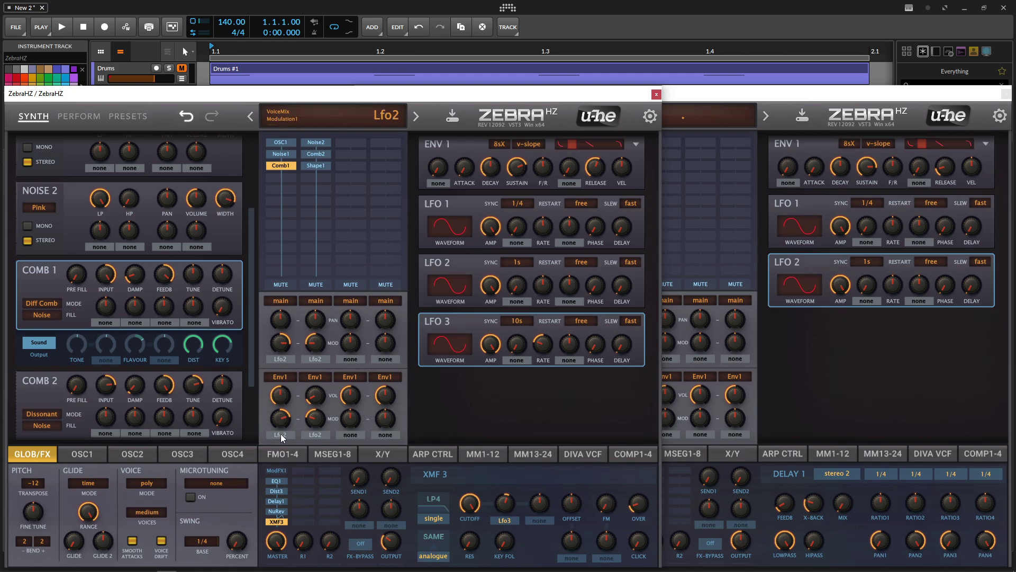
click(801, 390)
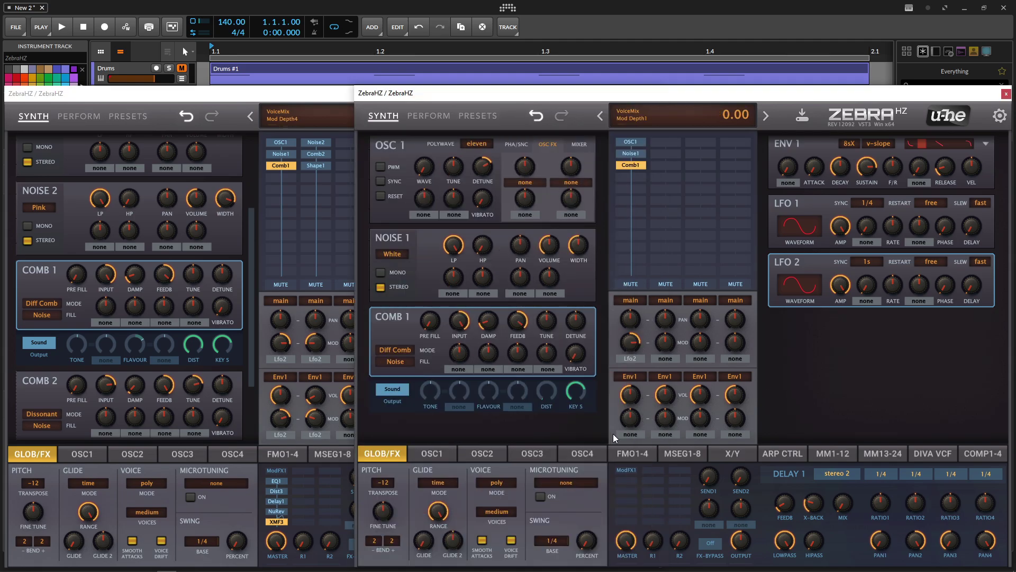
click(630, 435)
click(666, 447)
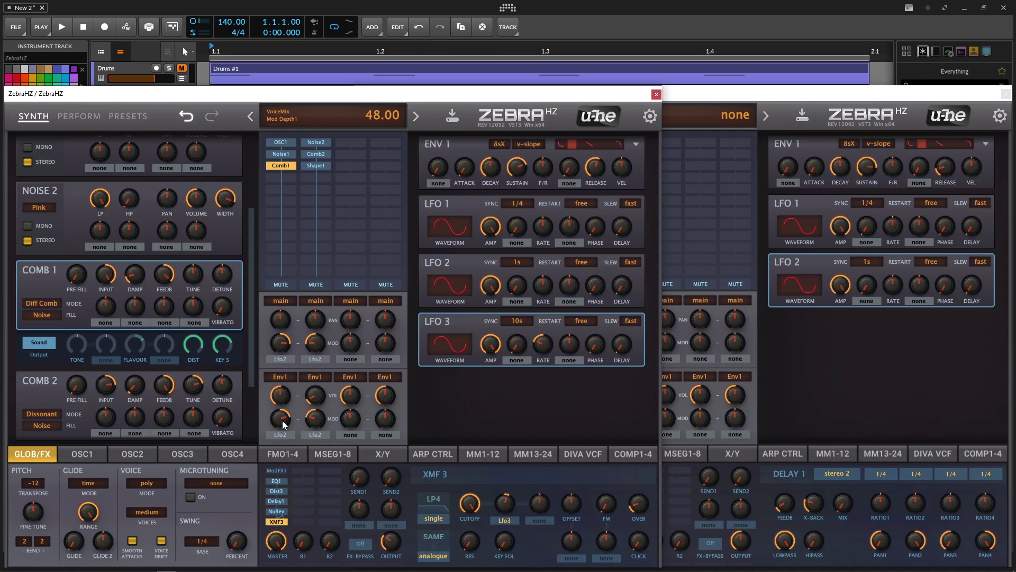
drag(632, 419, 632, 407)
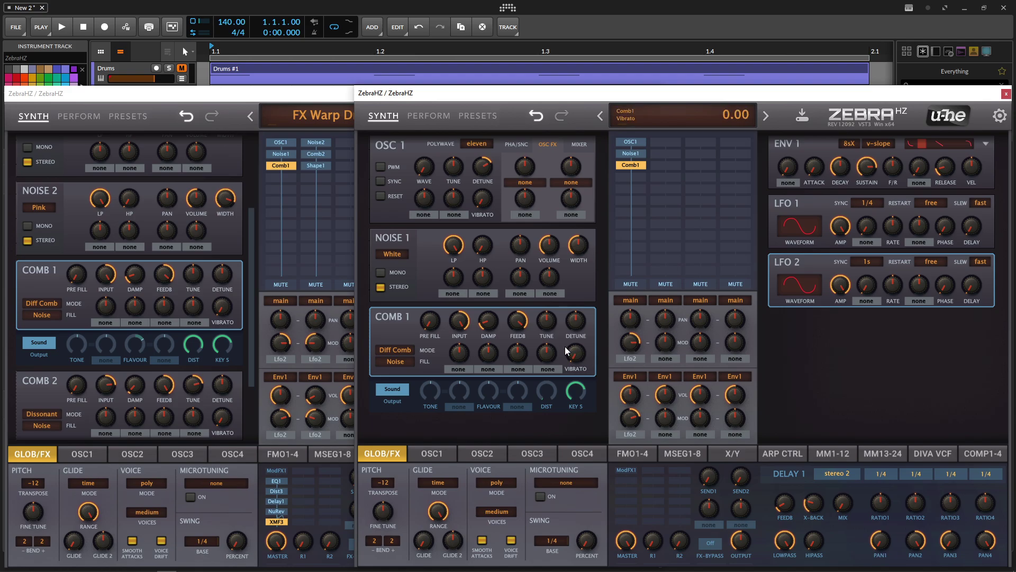
Switch on the second layer's compressor 1 and raise its compression to about 6.5.
click(333, 100)
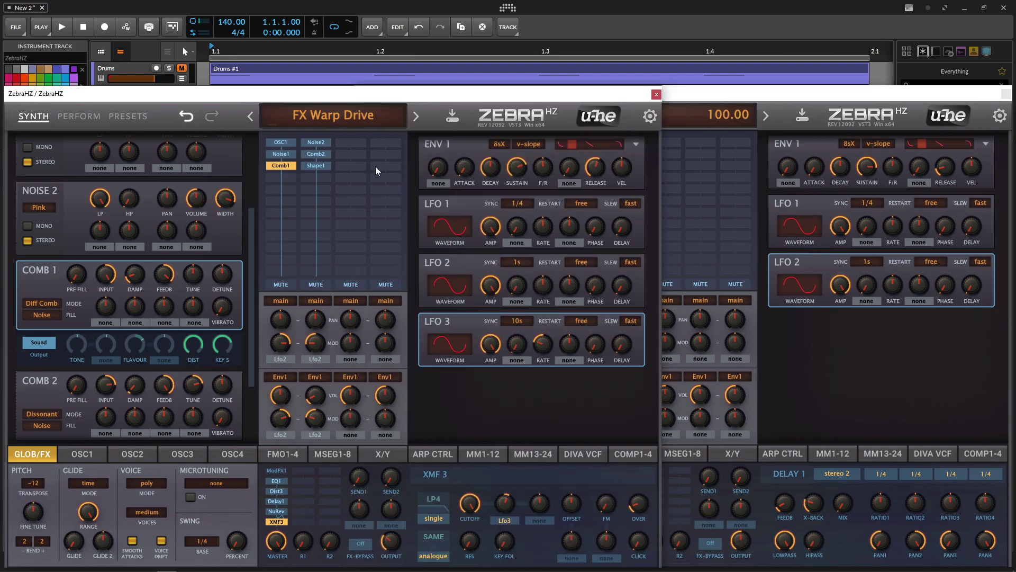
click(631, 455)
click(820, 419)
click(988, 453)
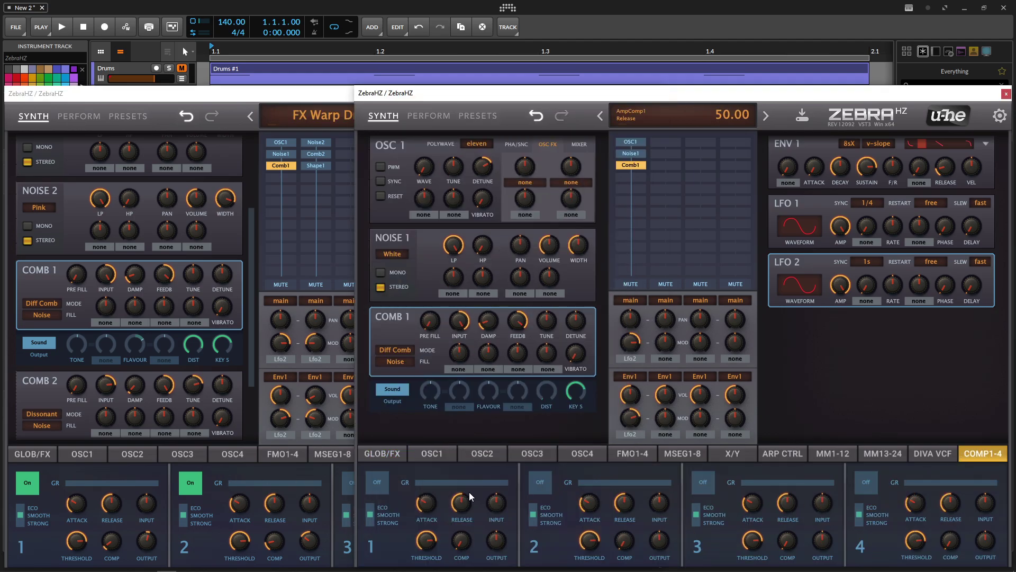
click(378, 482)
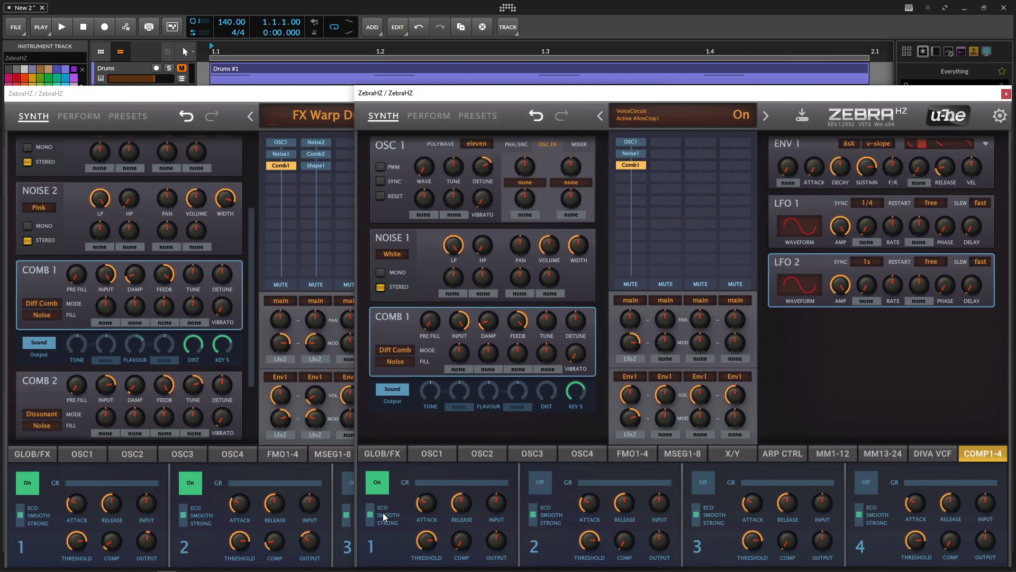
click(113, 553)
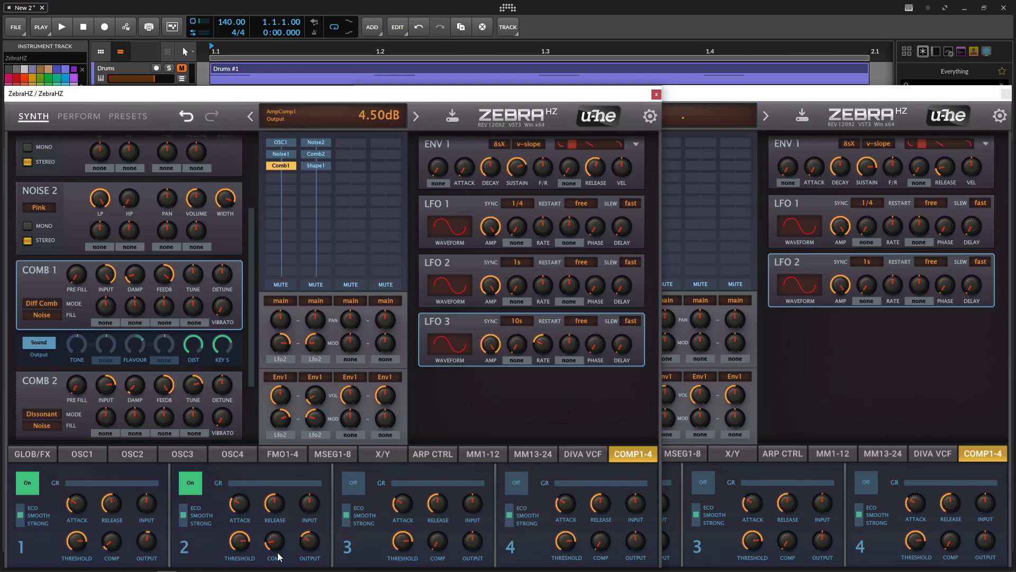
click(714, 565)
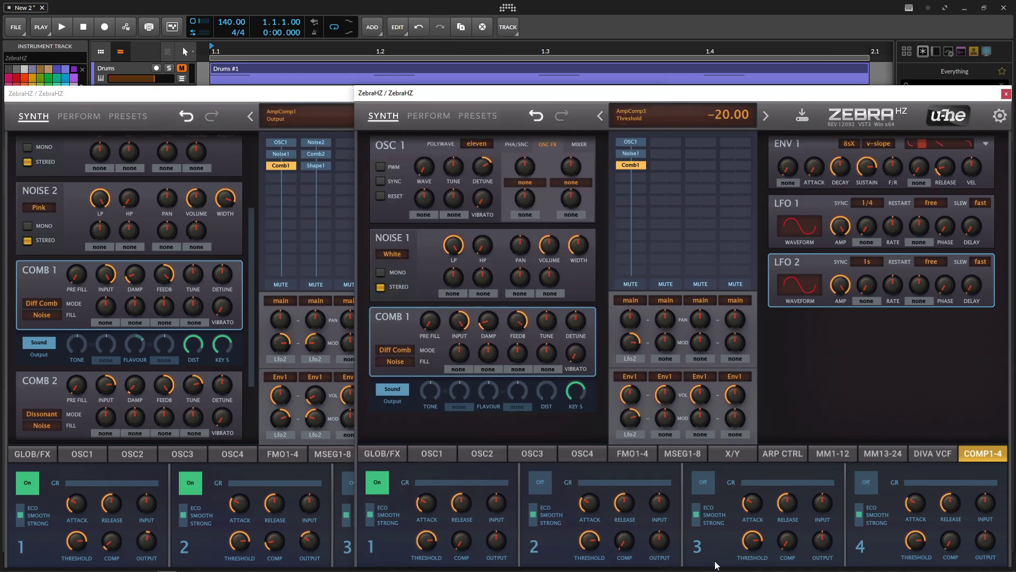
drag(459, 545, 458, 536)
Set compressor 1 output to 4.5 dB and lower the main output to 72.
click(149, 545)
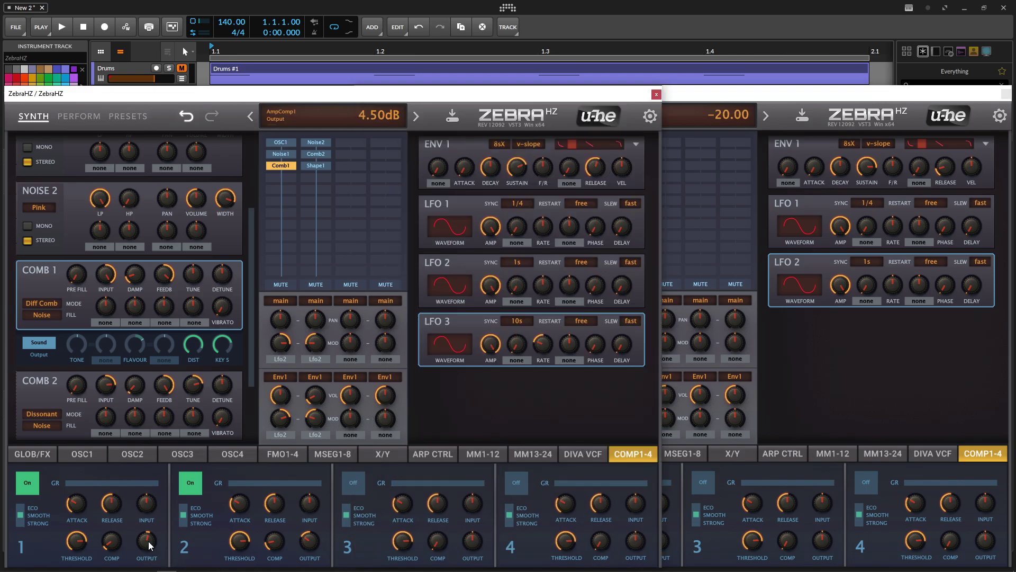
click(32, 454)
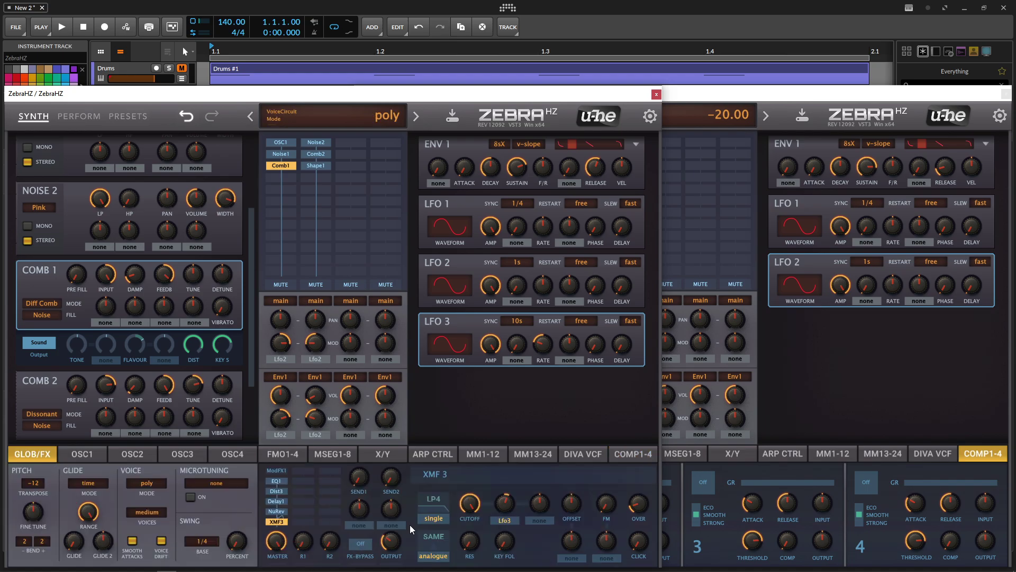
click(720, 491)
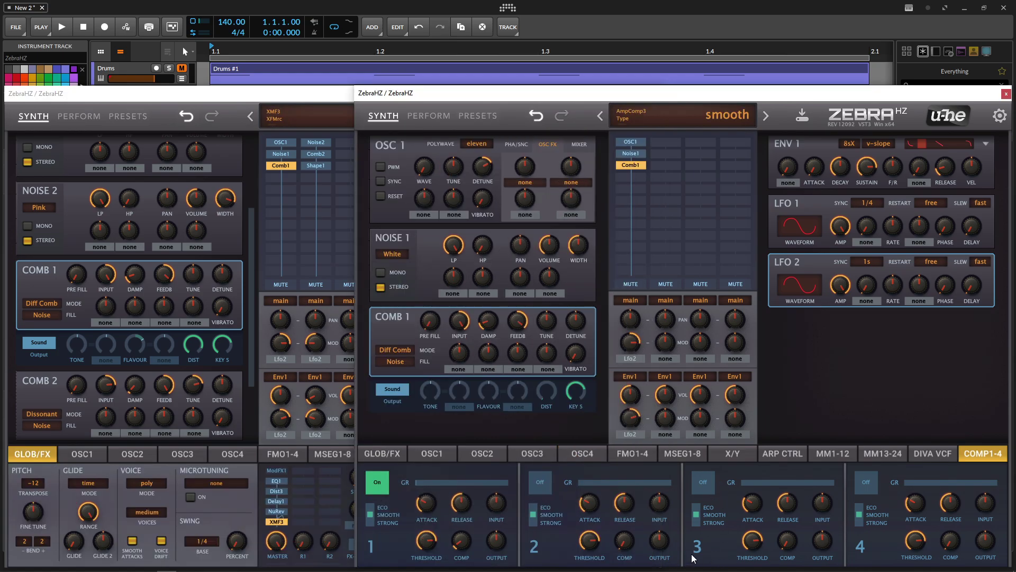
drag(498, 540, 501, 535)
click(391, 453)
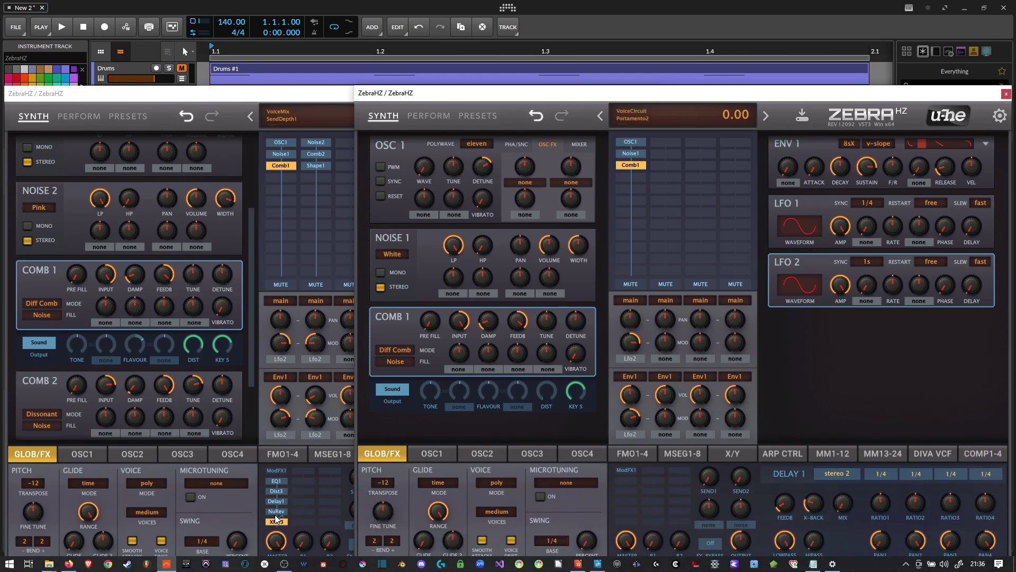
click(347, 540)
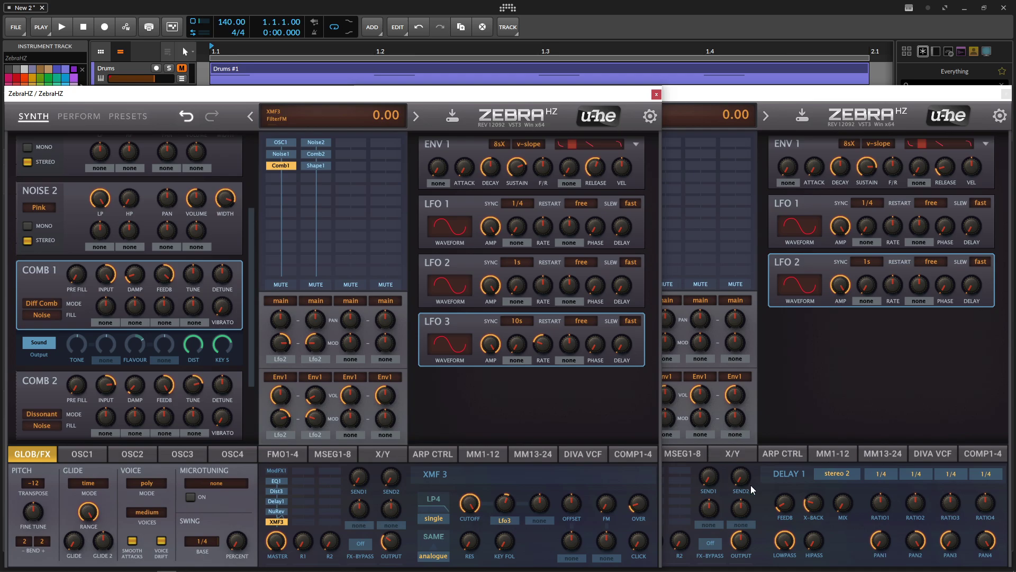
mouse_move(741, 540)
mouse_down()
mouse_move(742, 527)
mouse_move(745, 553)
mouse_up()
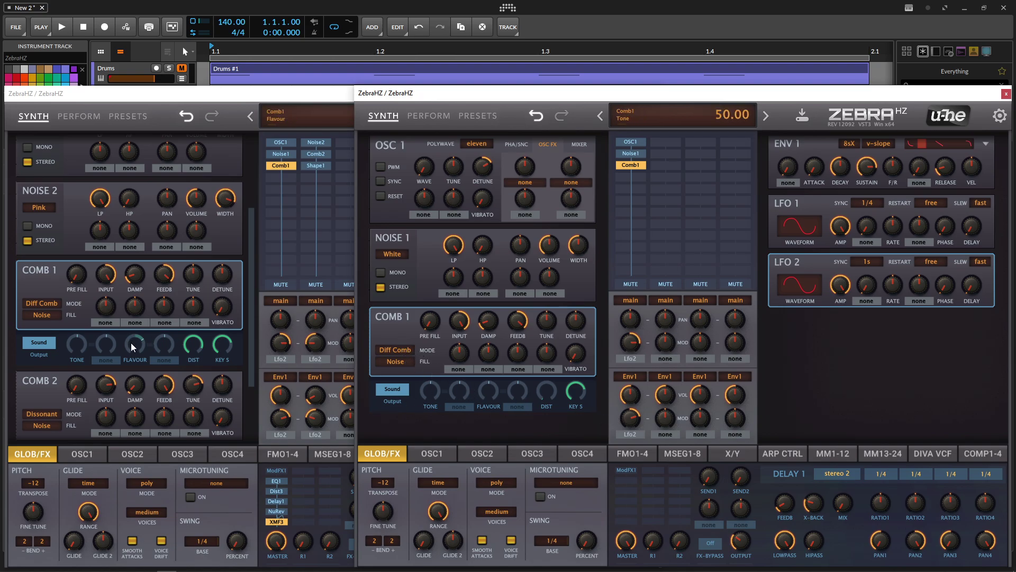
Raise the second layer's Comb 1 flavour to about 56 and distortion to about 44.
click(137, 367)
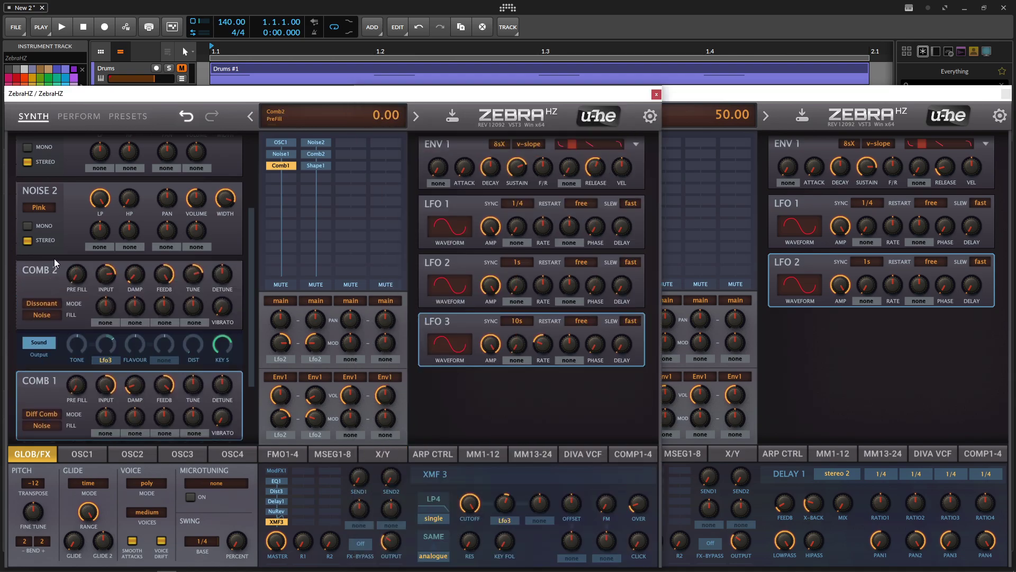
click(57, 367)
click(807, 382)
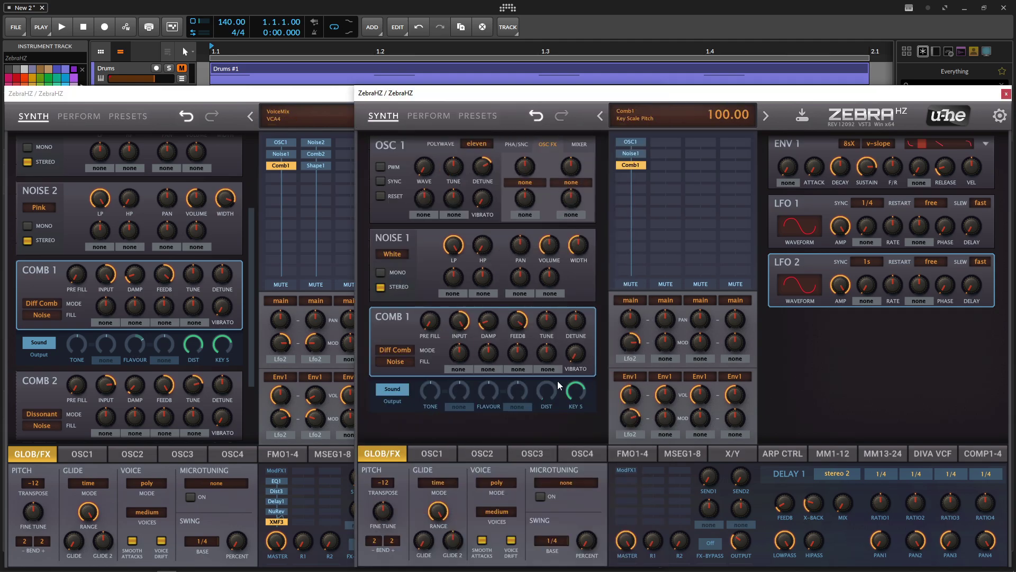
drag(487, 391, 490, 381)
click(203, 362)
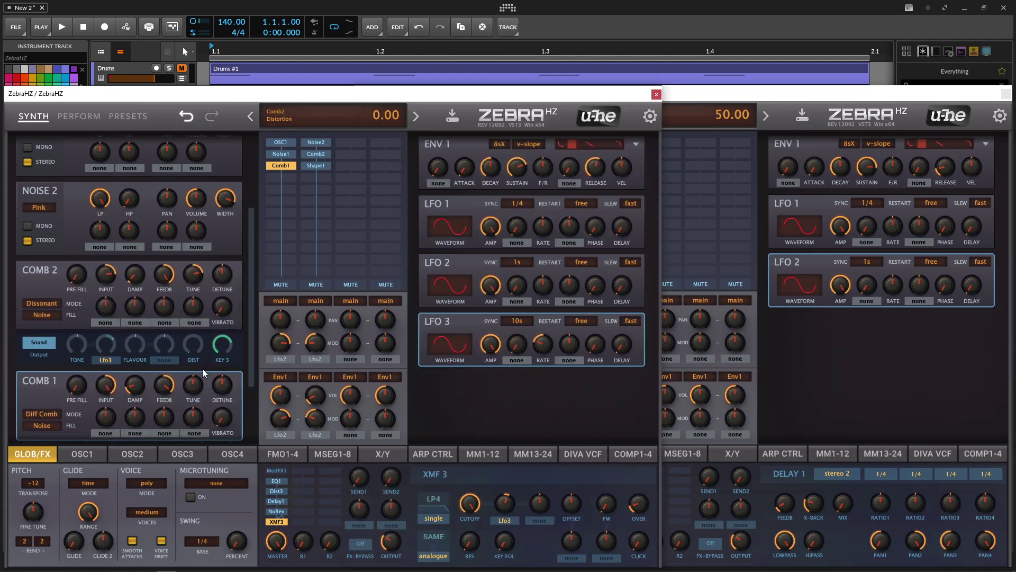
scroll(203, 368, up, 2)
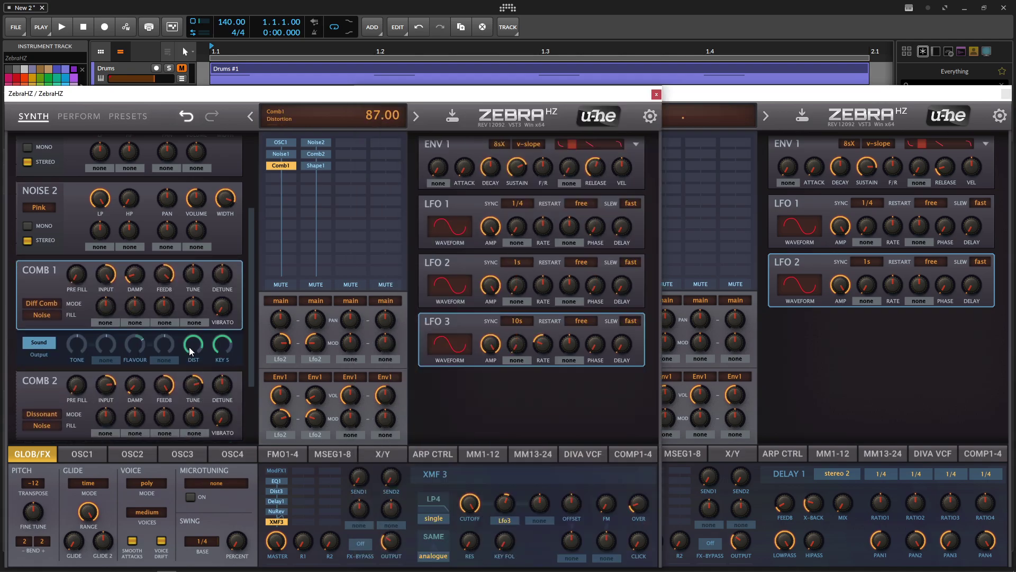
click(805, 355)
drag(547, 388, 567, 290)
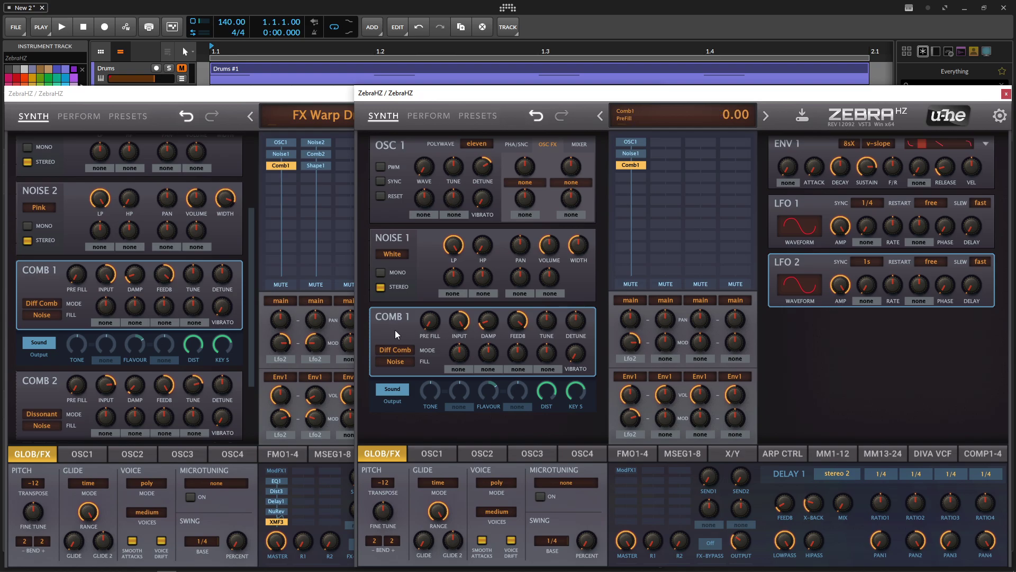
Lower Env1 sustain to 76 and lengthen its release to about 57.
click(287, 98)
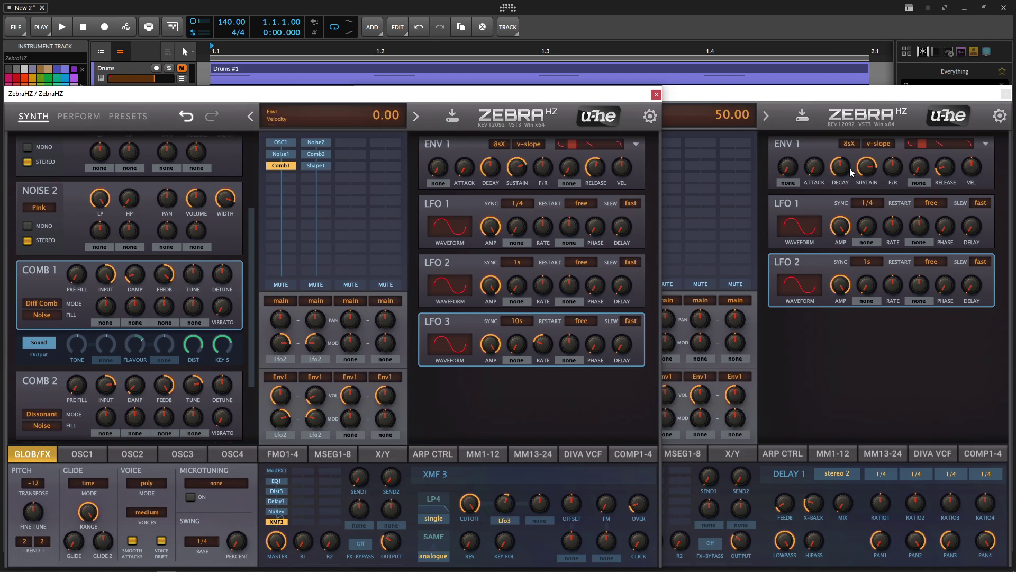
click(954, 327)
drag(868, 168, 869, 174)
click(314, 100)
drag(944, 177, 945, 123)
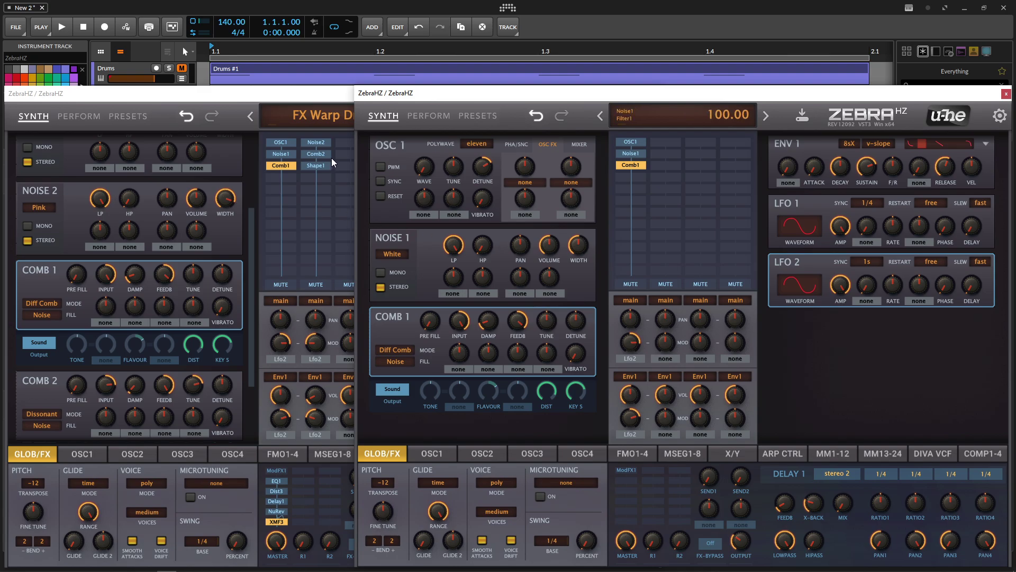
Mute the first voice mixer channel and shift the FX Warp Drive window higher.
click(641, 284)
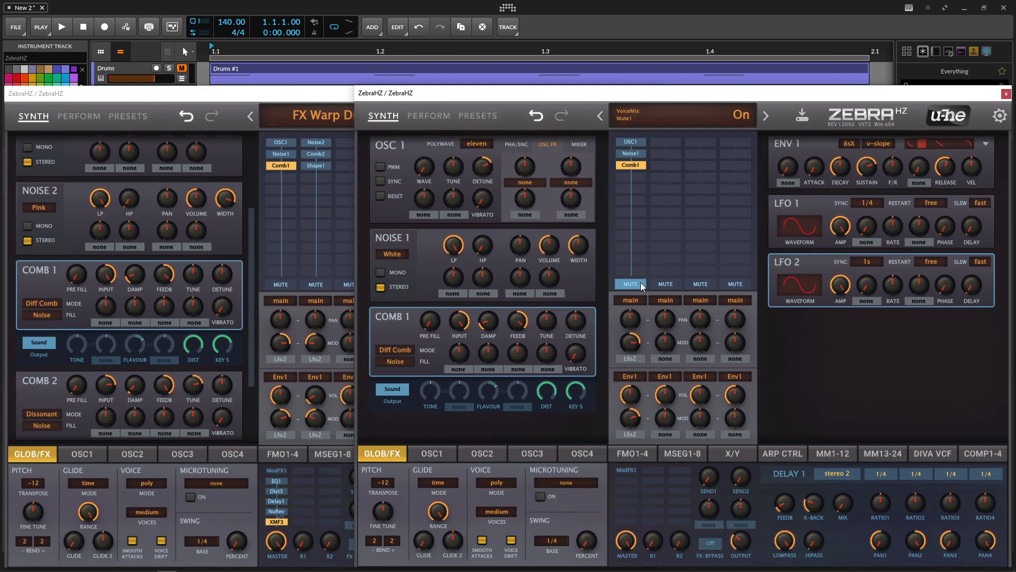
click(322, 102)
drag(242, 97, 274, 181)
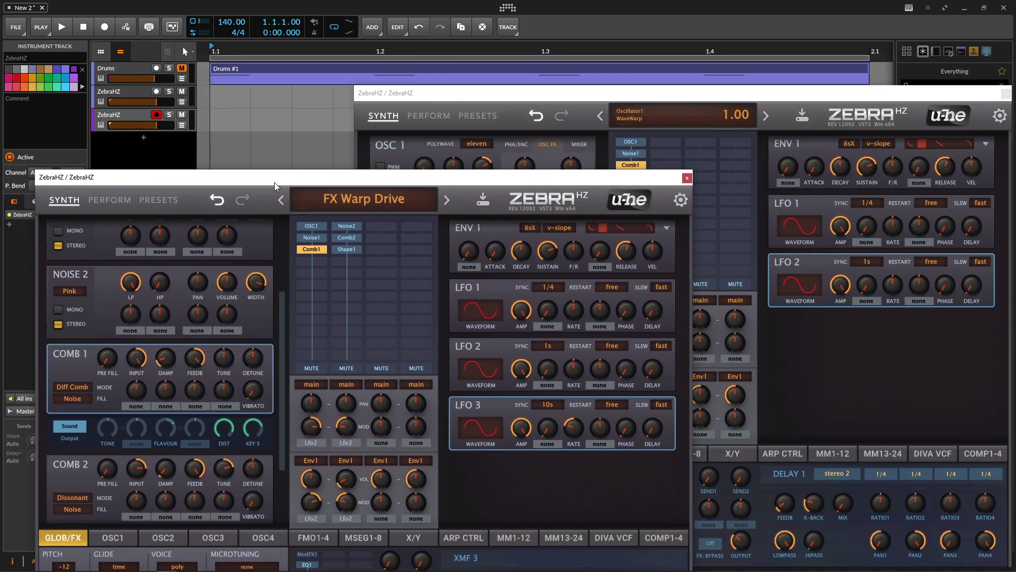
click(311, 364)
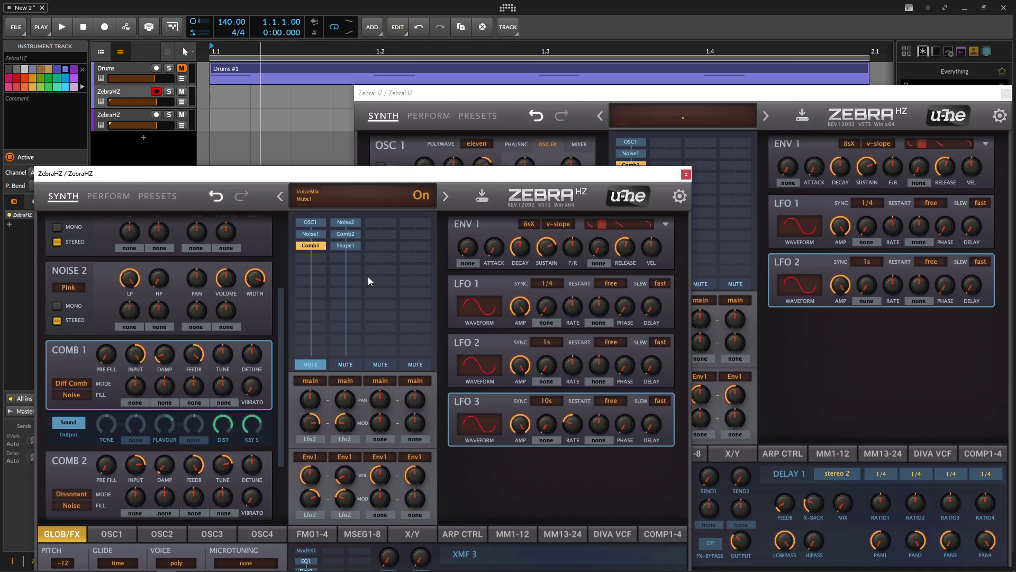
drag(375, 183, 374, 179)
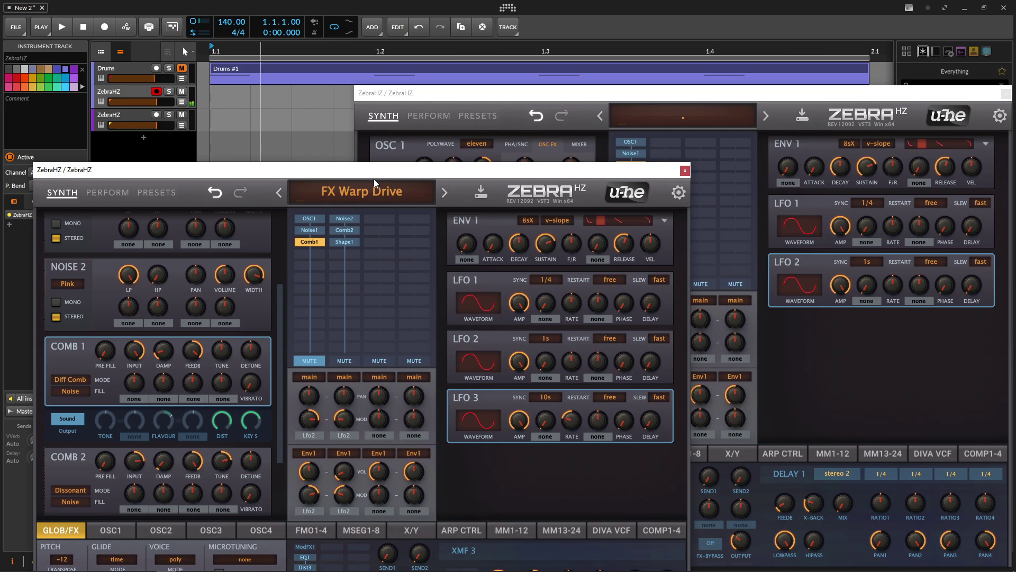
drag(369, 175, 337, 172)
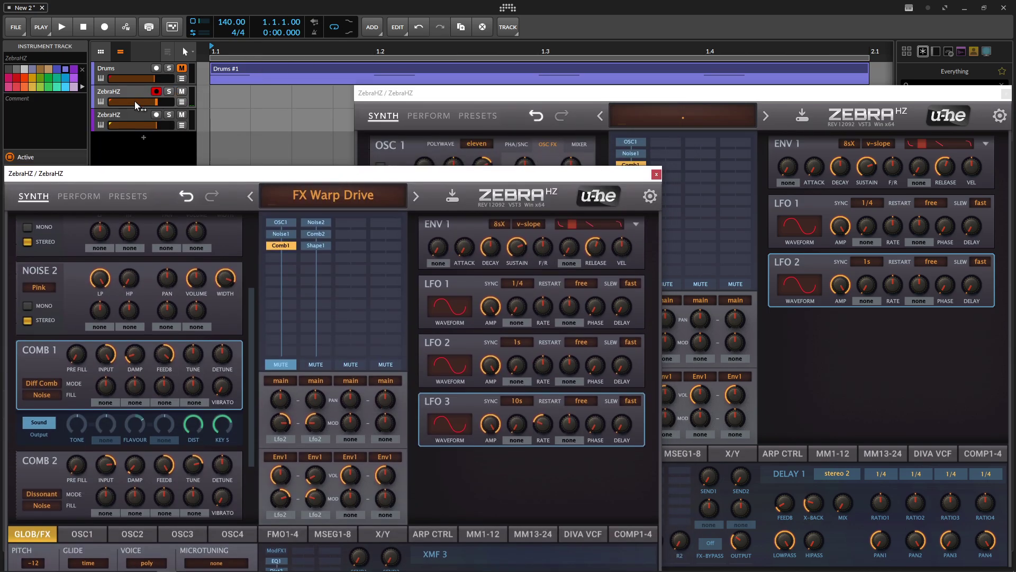
drag(266, 174, 262, 123)
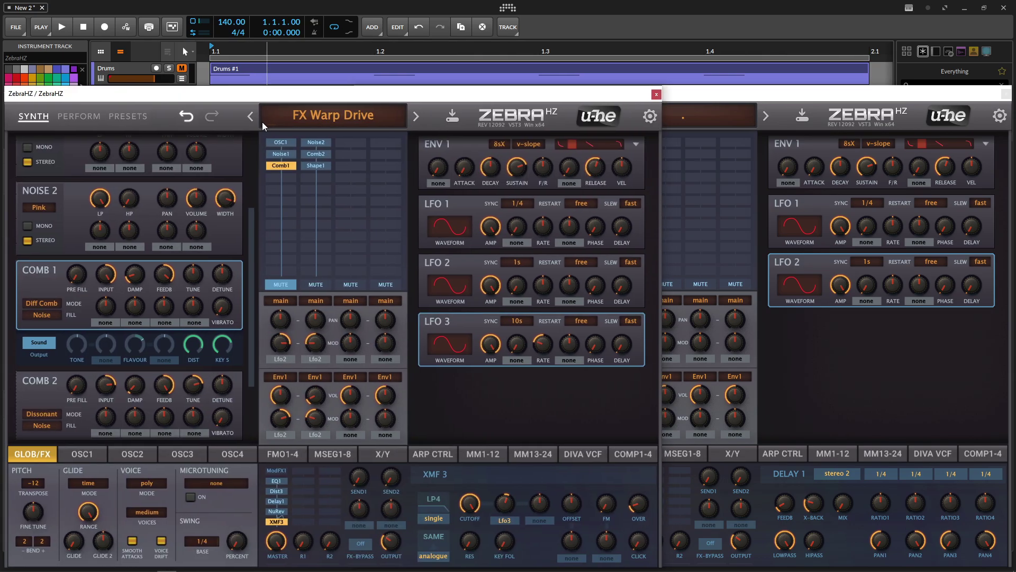
Toggle lane 1 mute, leaving it muted, and put the first window back in front.
click(683, 99)
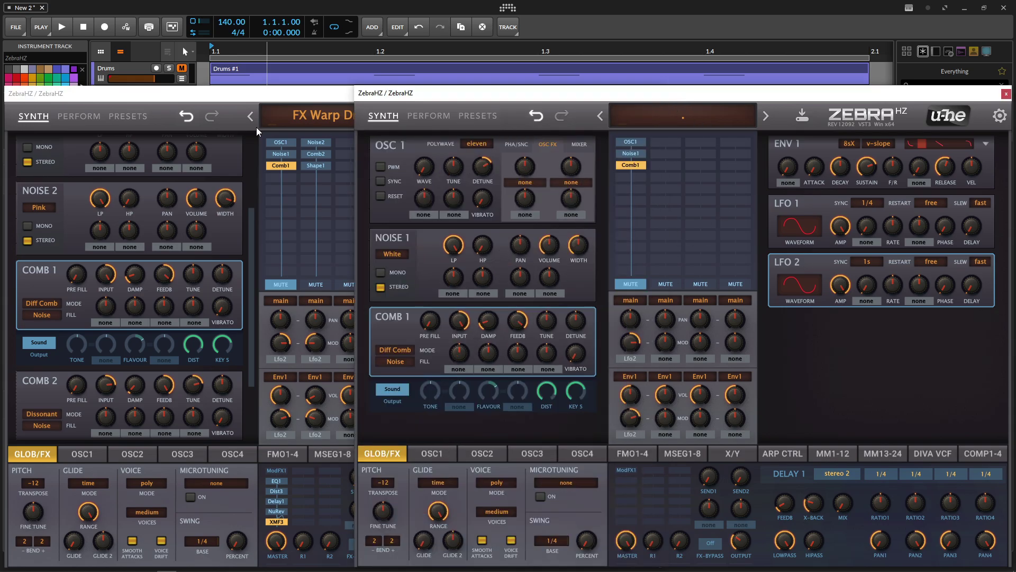
drag(151, 97, 152, 181)
click(486, 90)
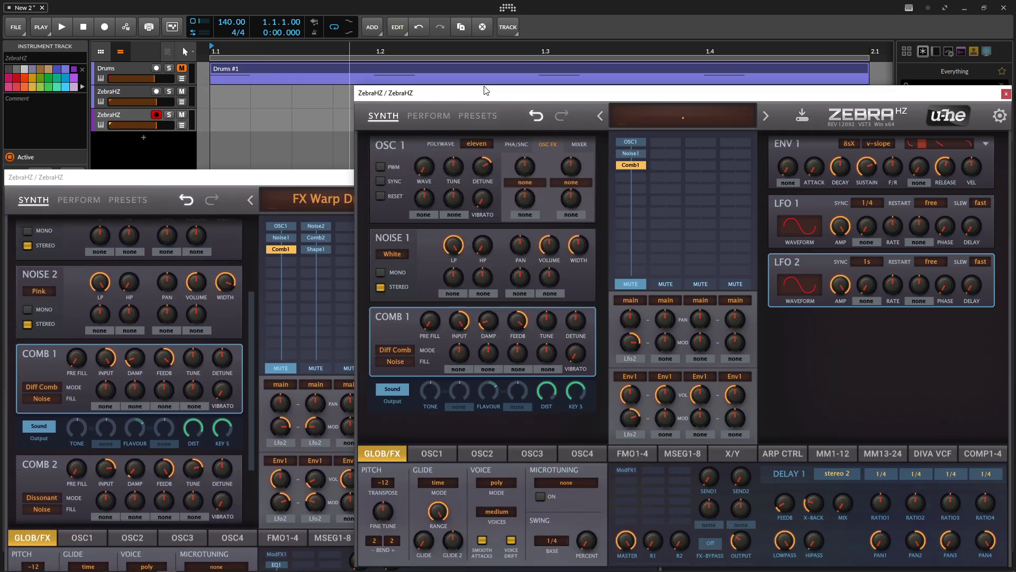
click(637, 283)
click(637, 283)
click(637, 283)
click(636, 283)
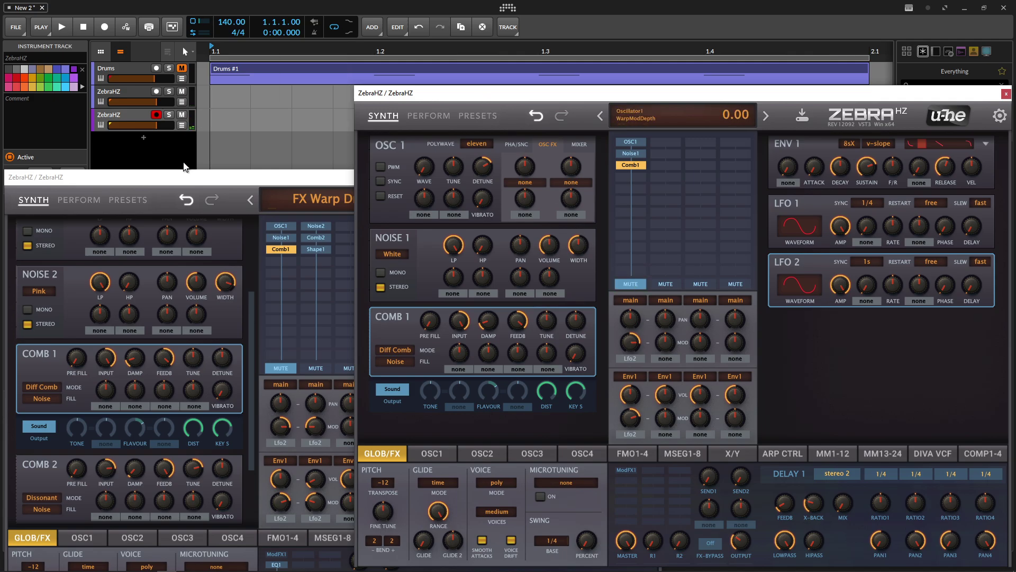
drag(190, 177, 191, 94)
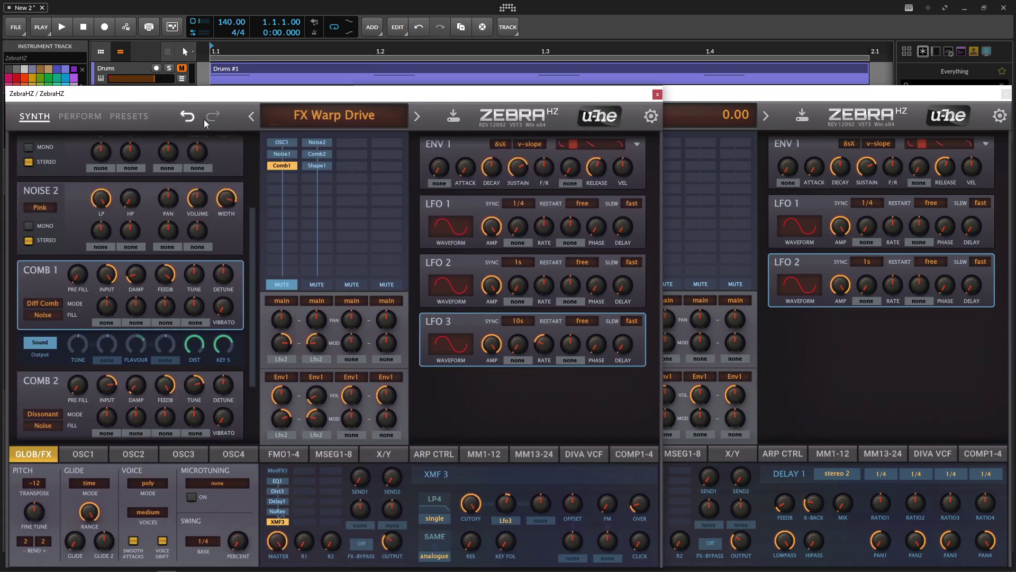
Add Noise2 to an empty slot in the second layer, set to pink and stereo.
click(828, 326)
click(656, 138)
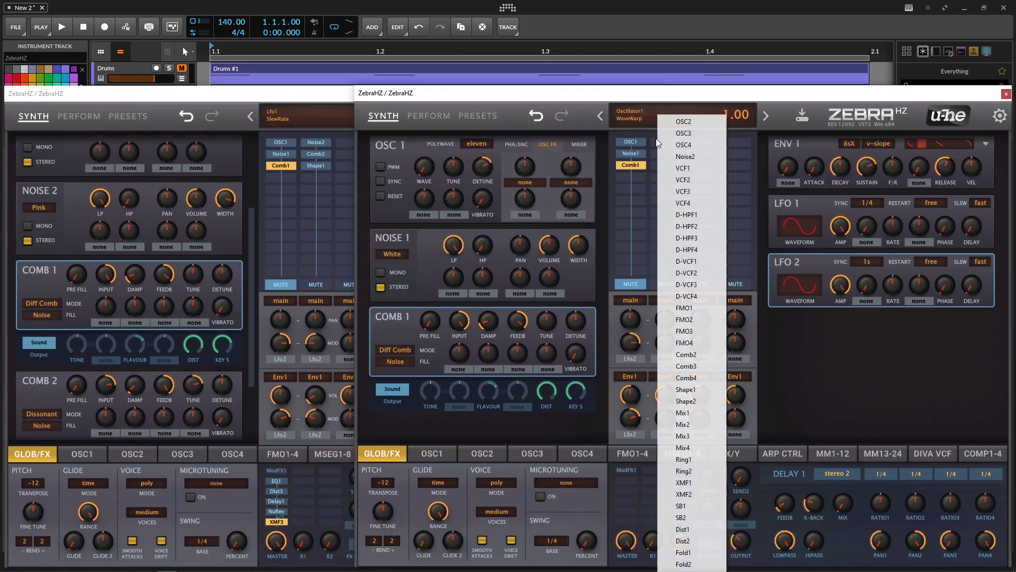
click(688, 157)
click(323, 145)
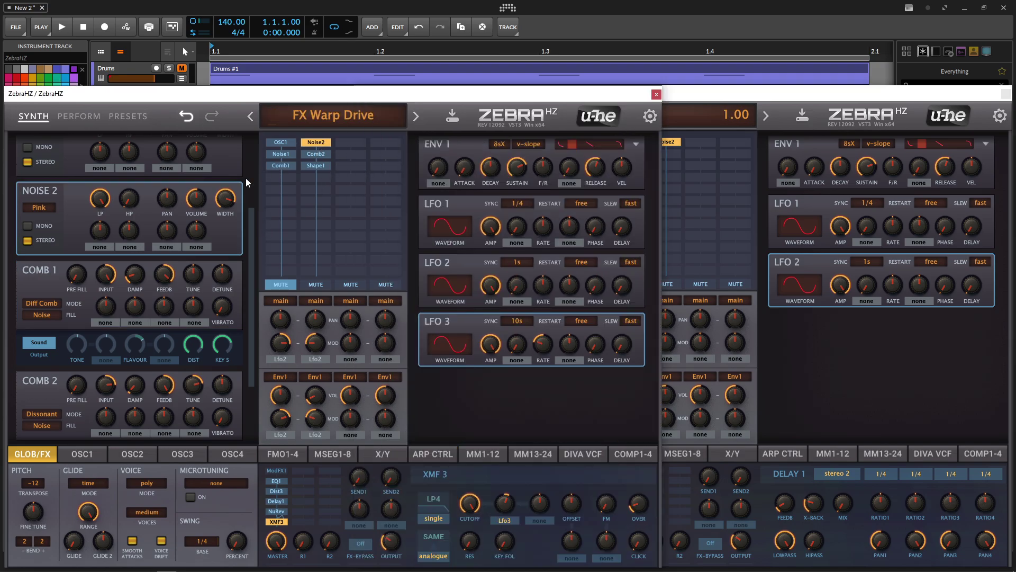
click(803, 313)
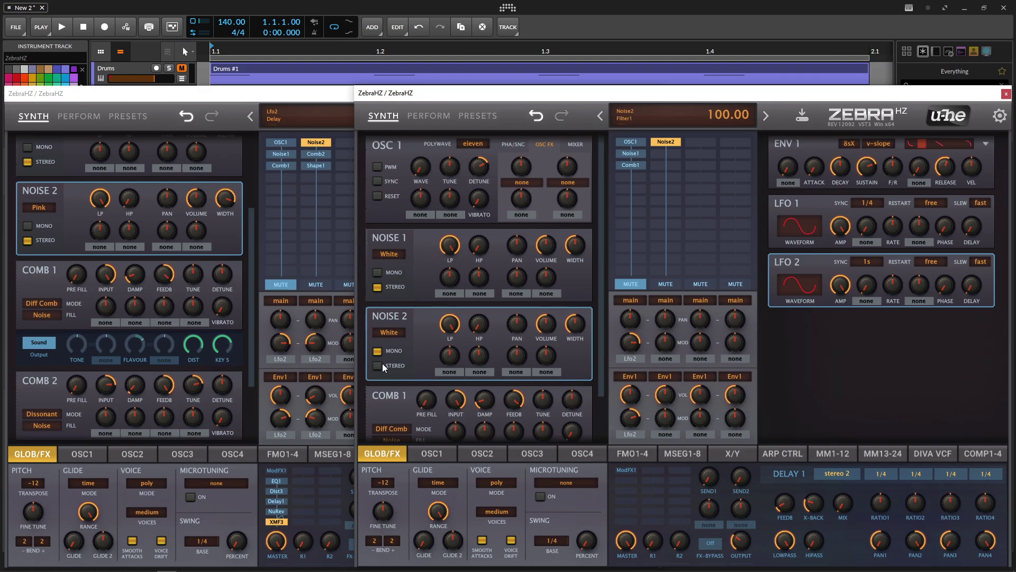
click(392, 333)
click(405, 353)
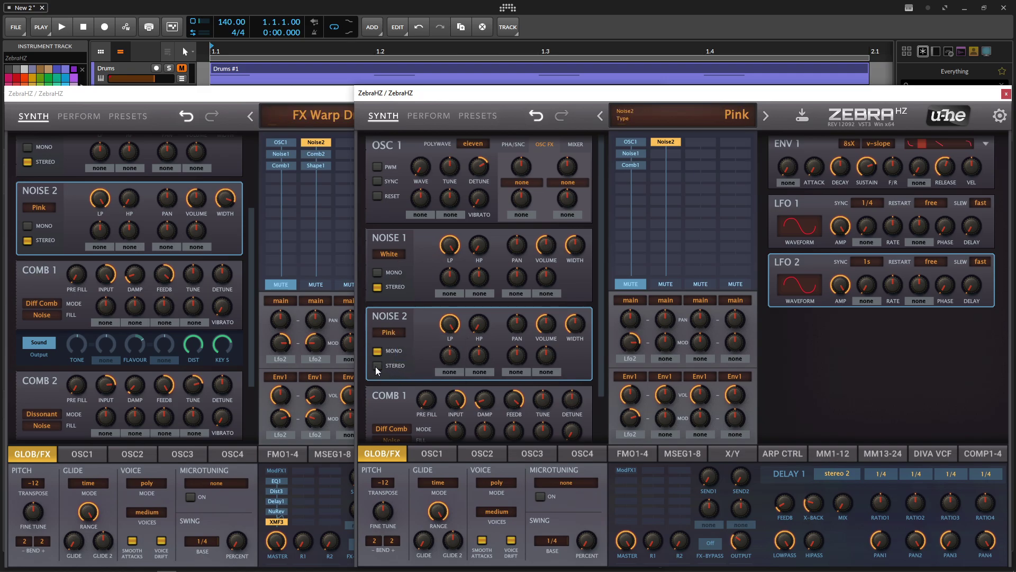
click(377, 365)
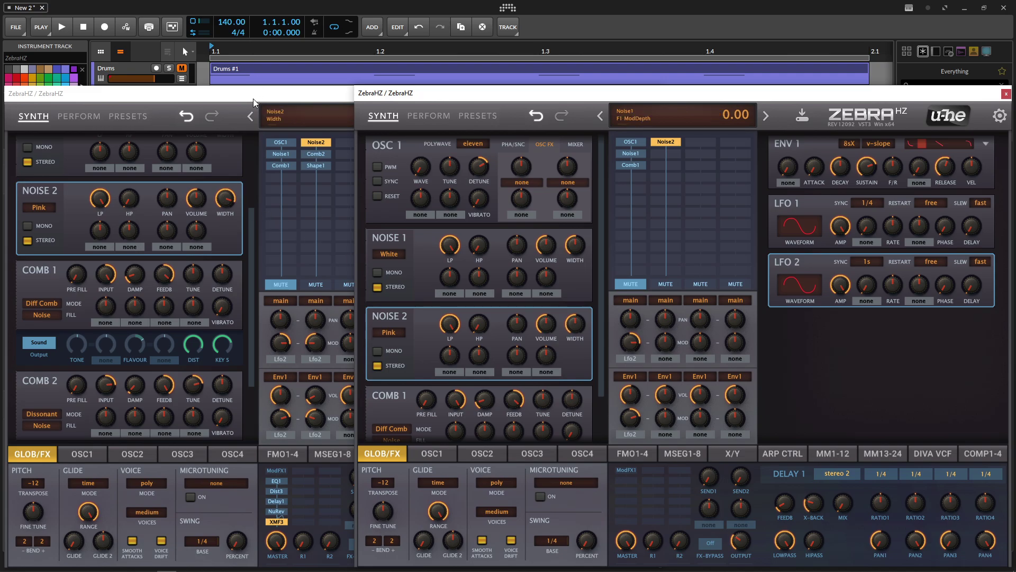
Raise NOISE 2's stereo width to 86, matching the first layer.
click(230, 195)
click(690, 291)
drag(579, 327, 574, 284)
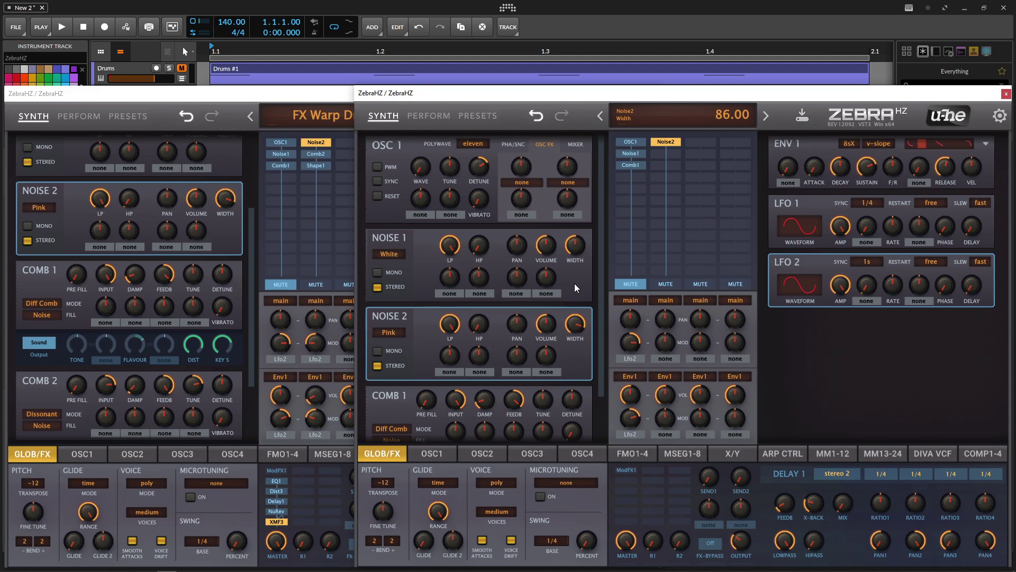
drag(253, 251, 239, 205)
click(874, 339)
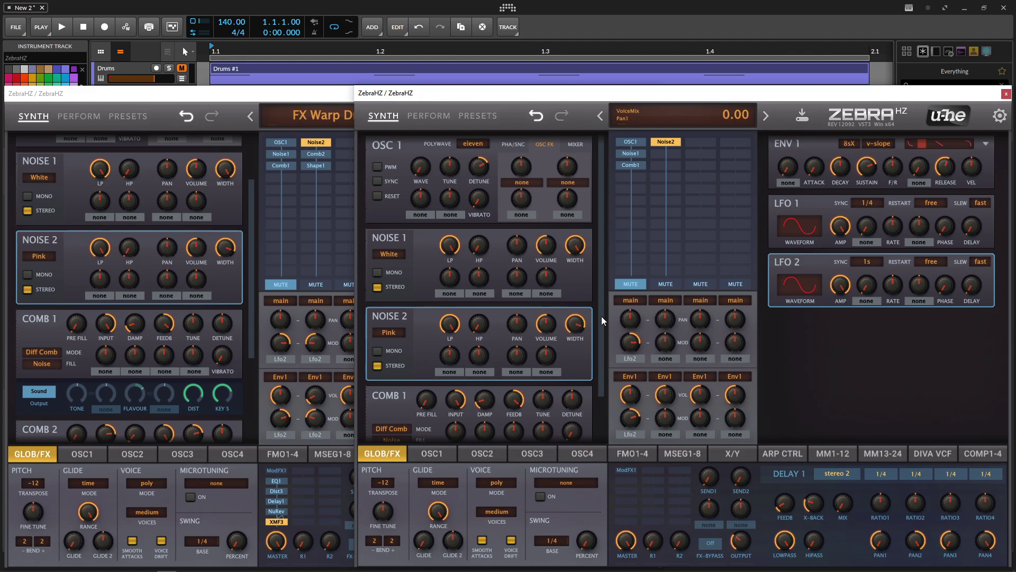
drag(598, 310, 603, 351)
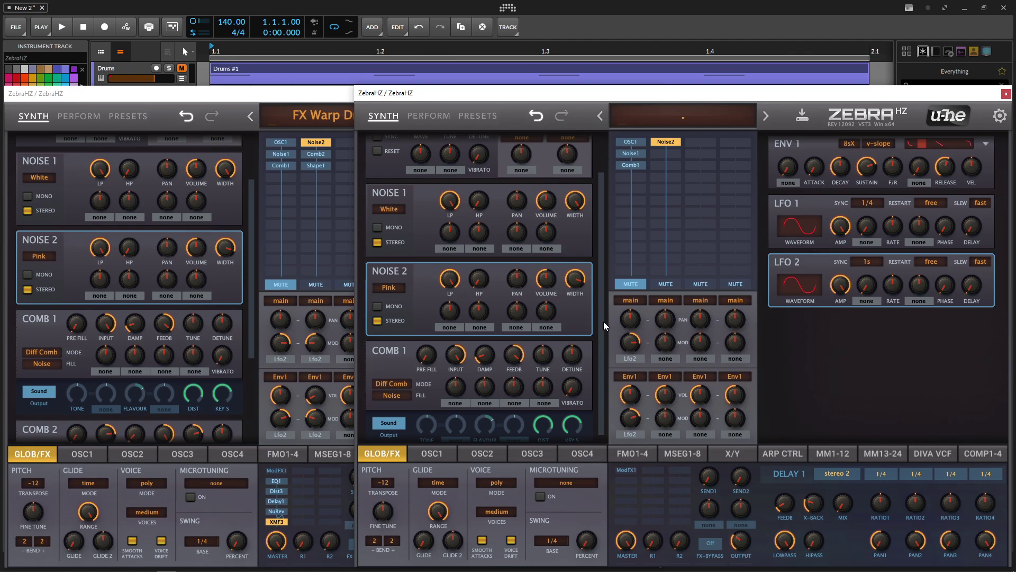
Add a Comb2 under Noise2 in the second layer and set its mode to Dissonant.
click(322, 155)
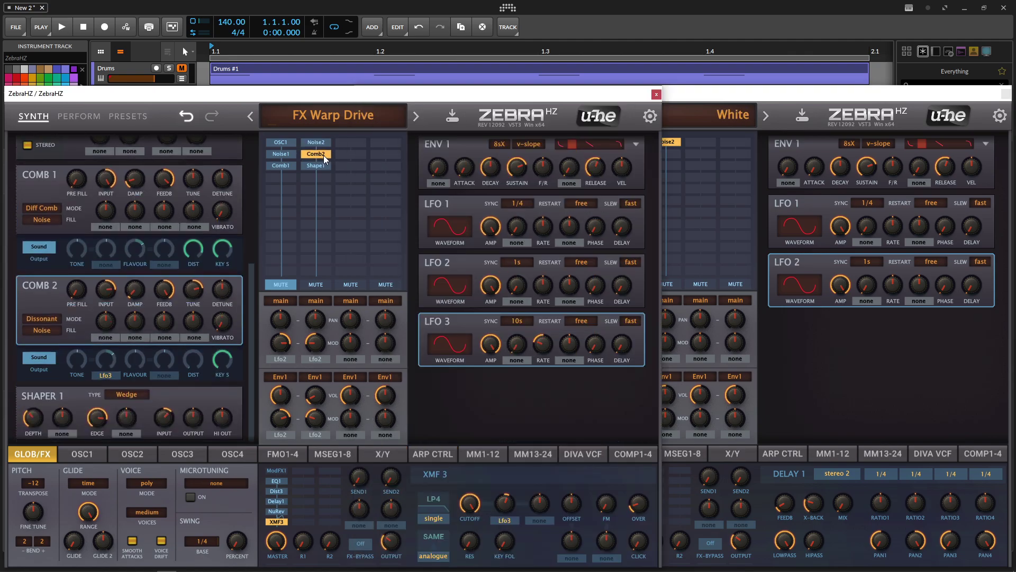
click(900, 359)
click(669, 154)
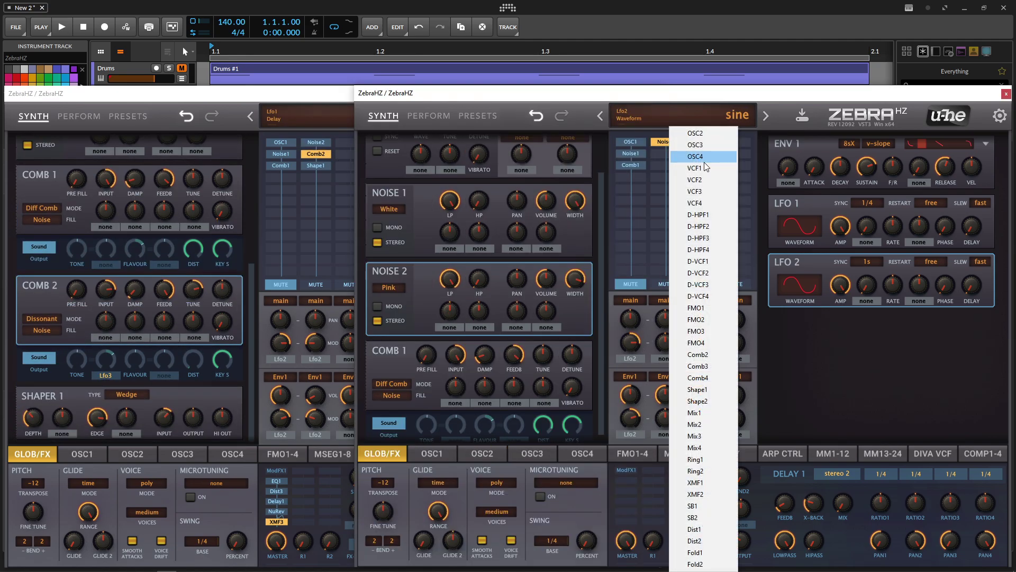
click(715, 354)
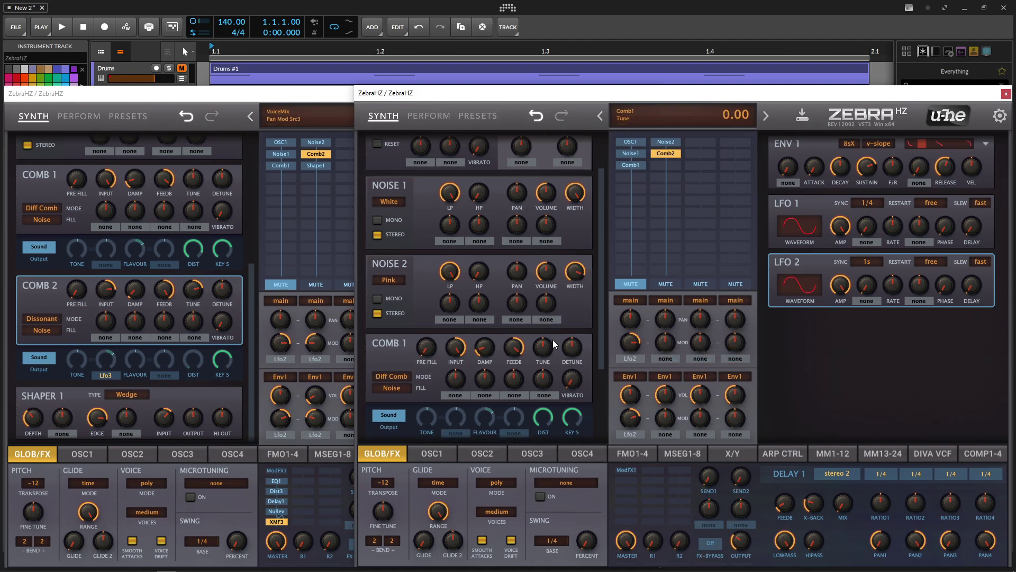
click(667, 154)
click(392, 376)
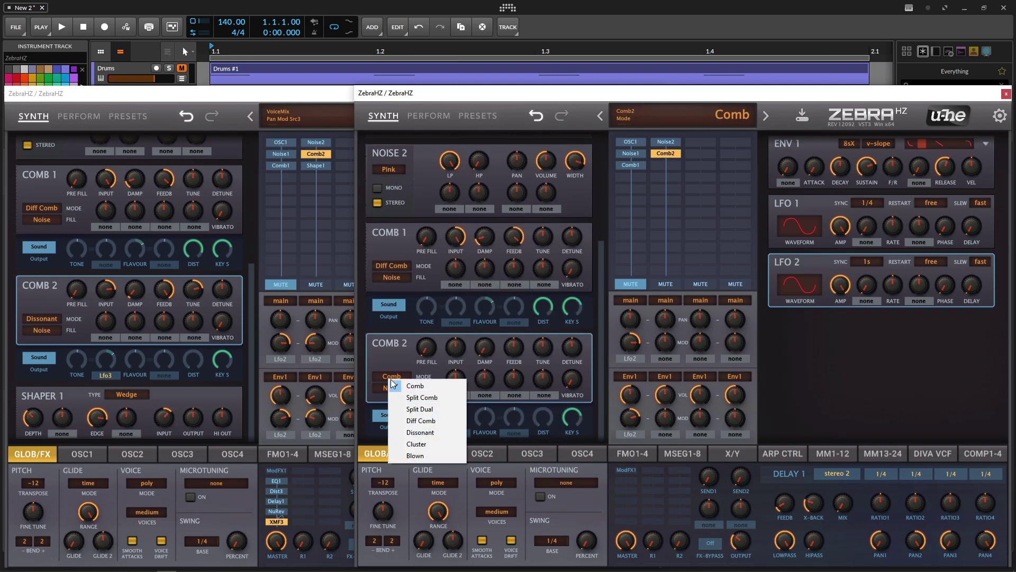
click(420, 432)
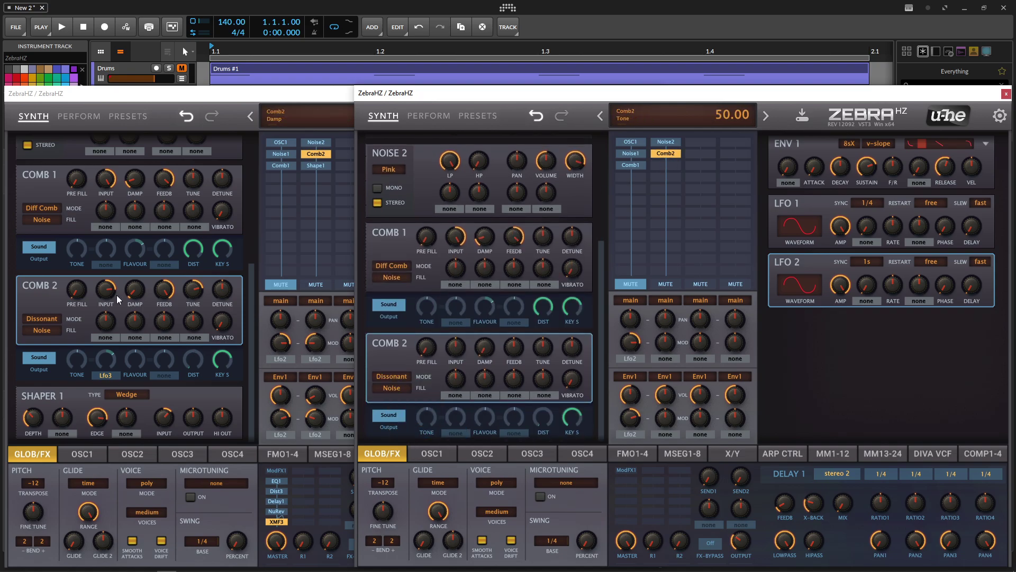
Set COMB 2 input to about 56, damp toward 3.50 and tune toward 12.
click(84, 309)
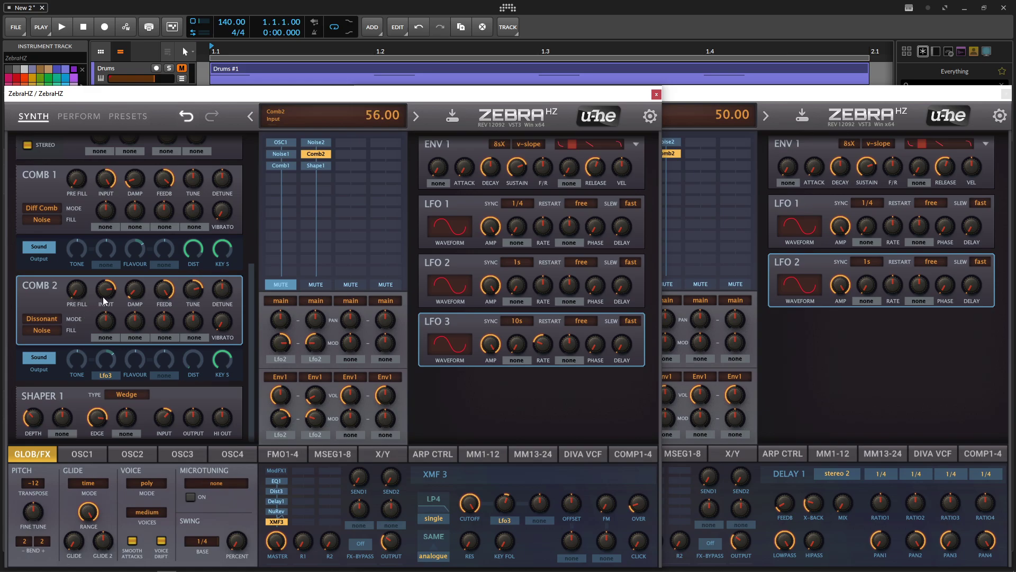
click(671, 356)
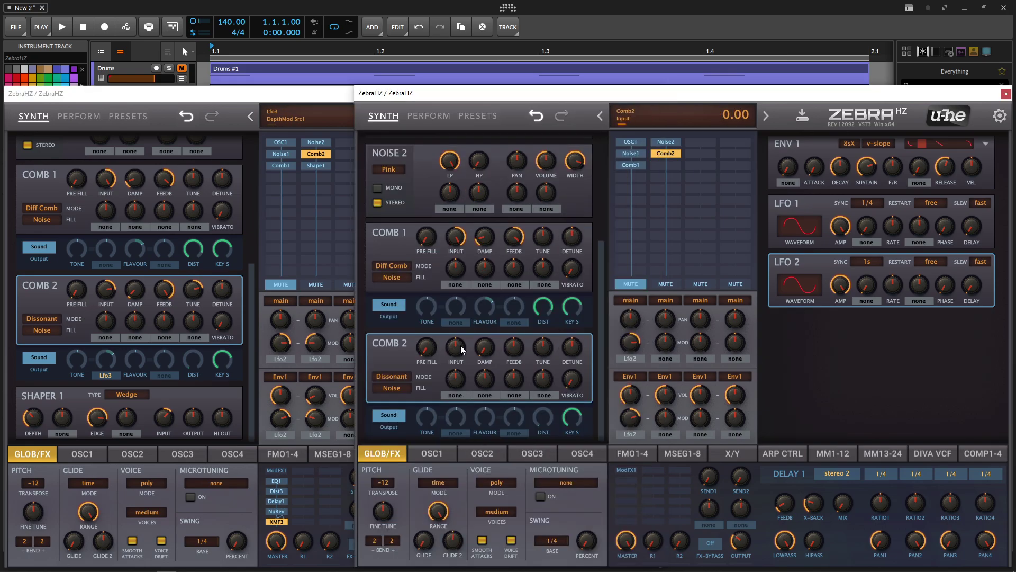
drag(462, 349, 460, 334)
click(149, 302)
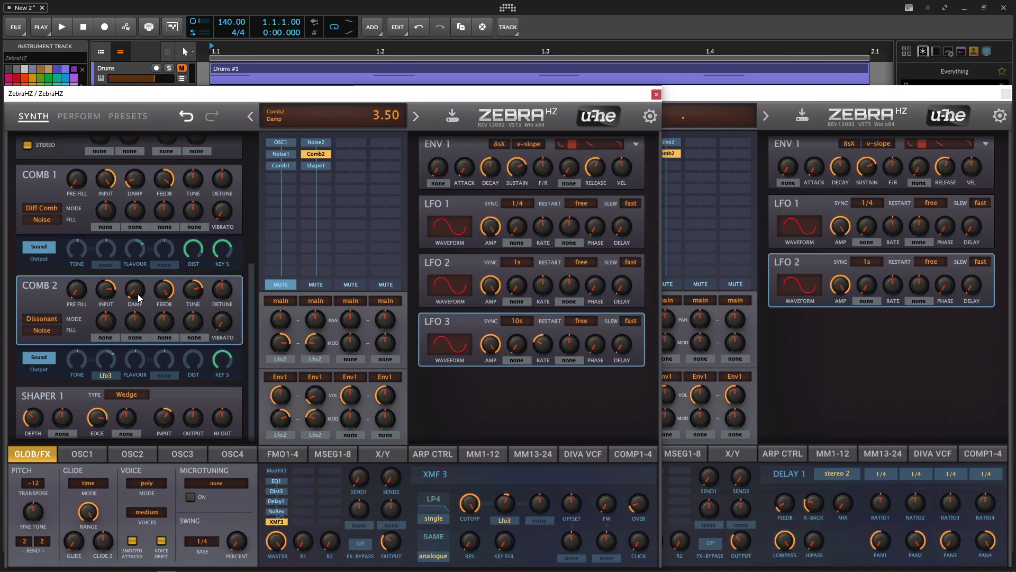
click(785, 364)
drag(484, 352, 484, 349)
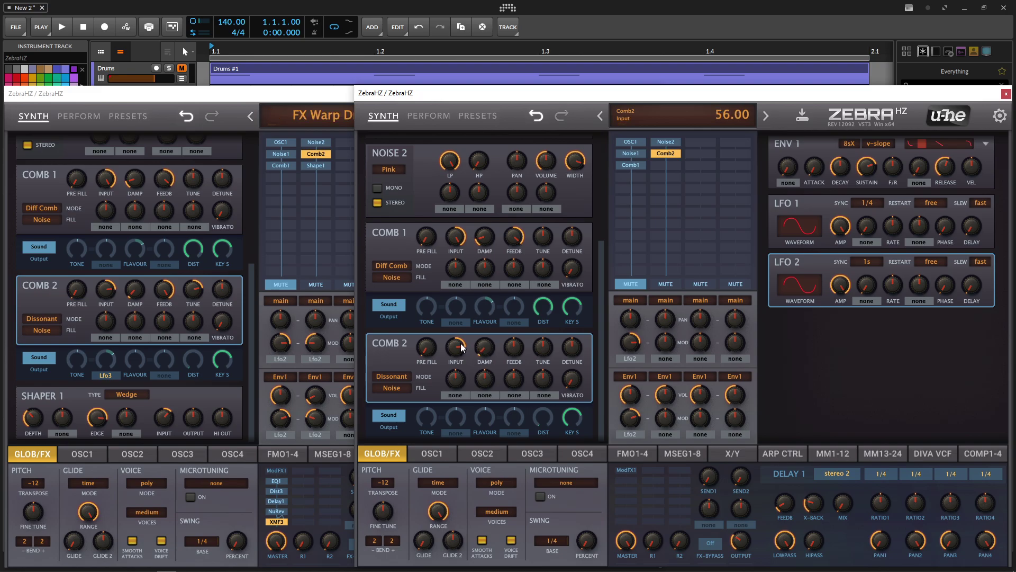
click(183, 302)
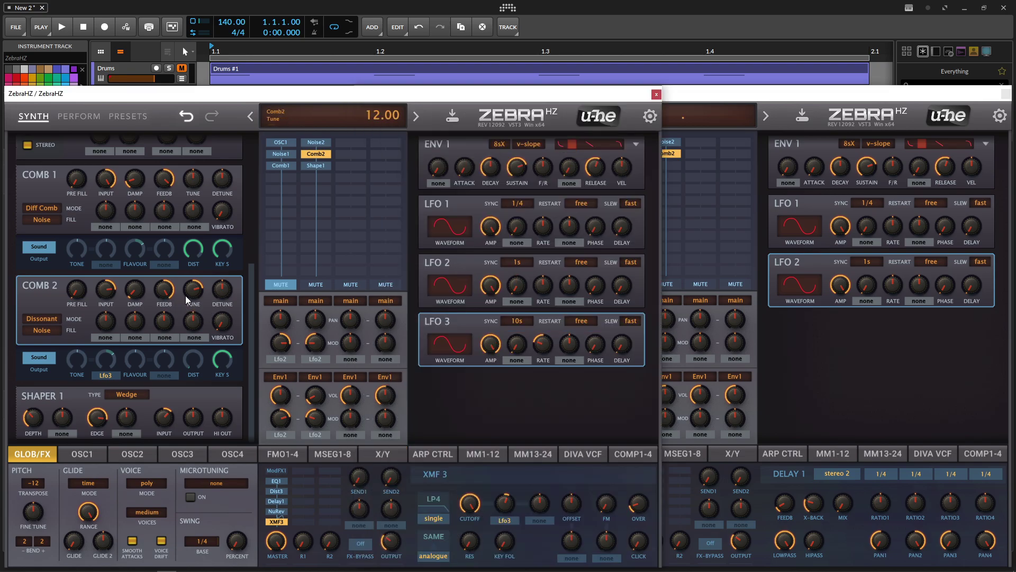
click(761, 337)
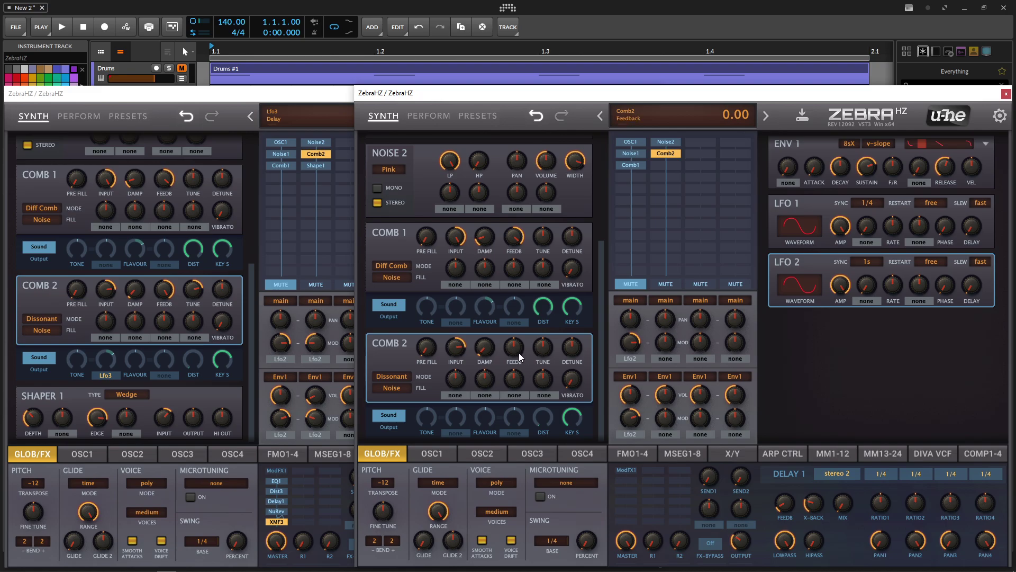
drag(547, 354, 544, 317)
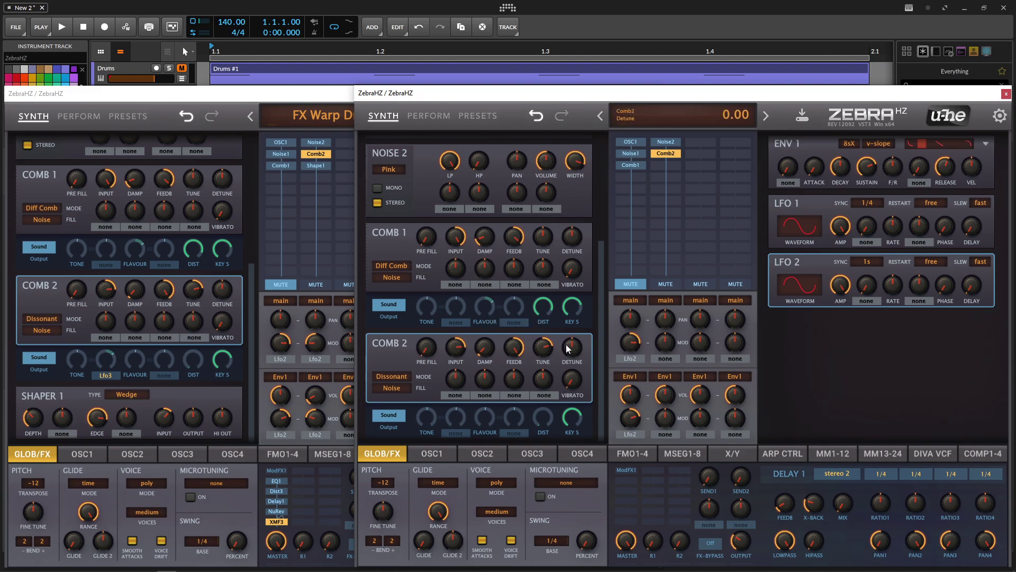
Lower lane 2's envelope volume to about 21.5 to match the first layer.
click(331, 386)
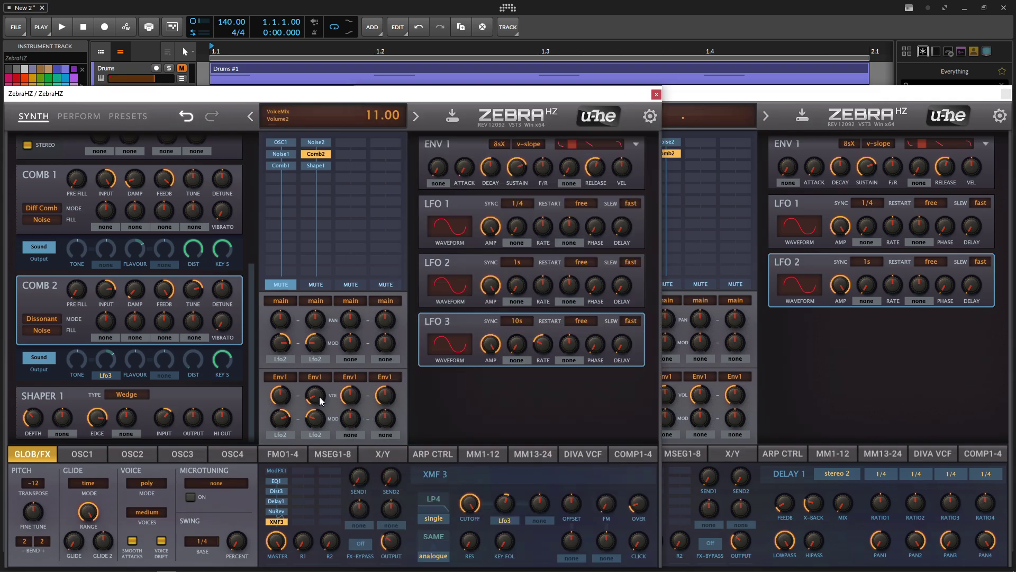
click(811, 383)
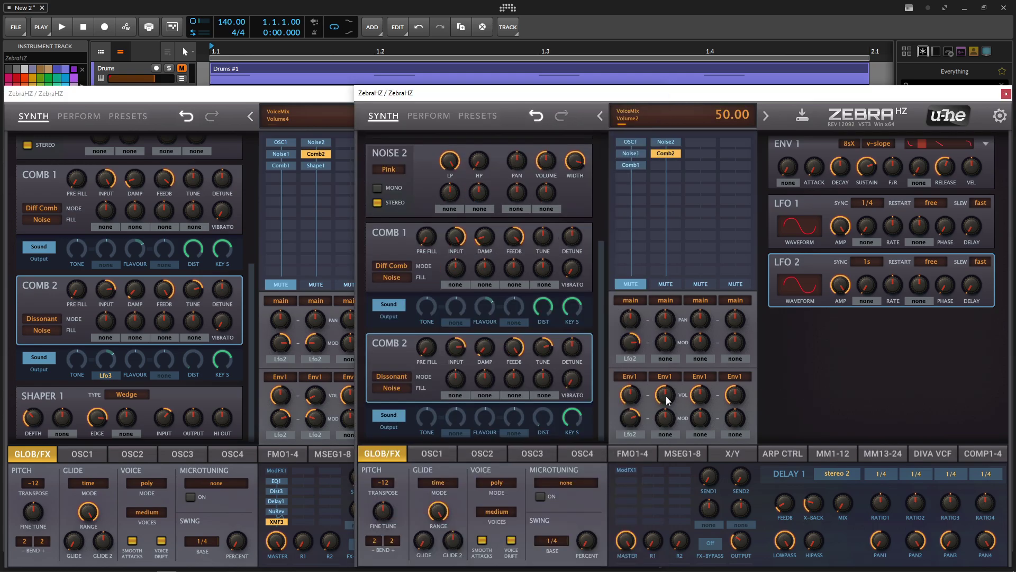
drag(666, 395, 663, 438)
Place a Shape1 module below Comb2 in the second patch and set its type to Wedge.
click(339, 134)
click(324, 166)
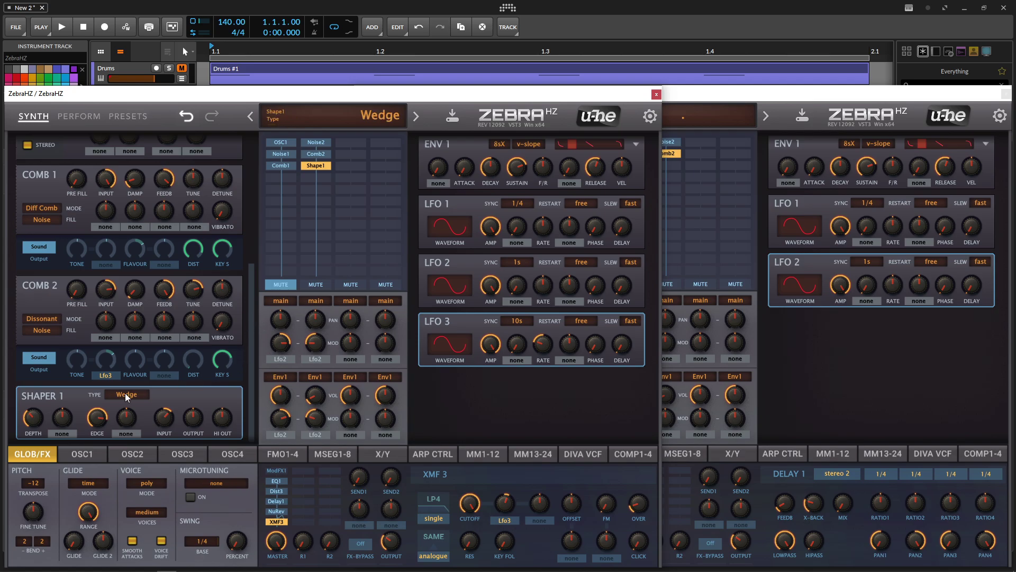
click(710, 211)
click(680, 170)
click(724, 390)
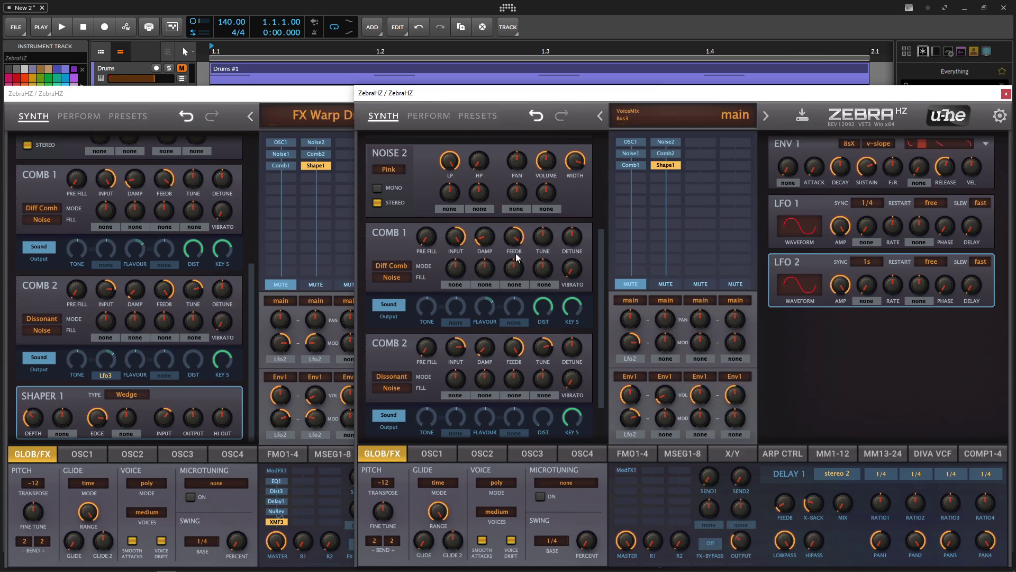
drag(602, 299, 596, 375)
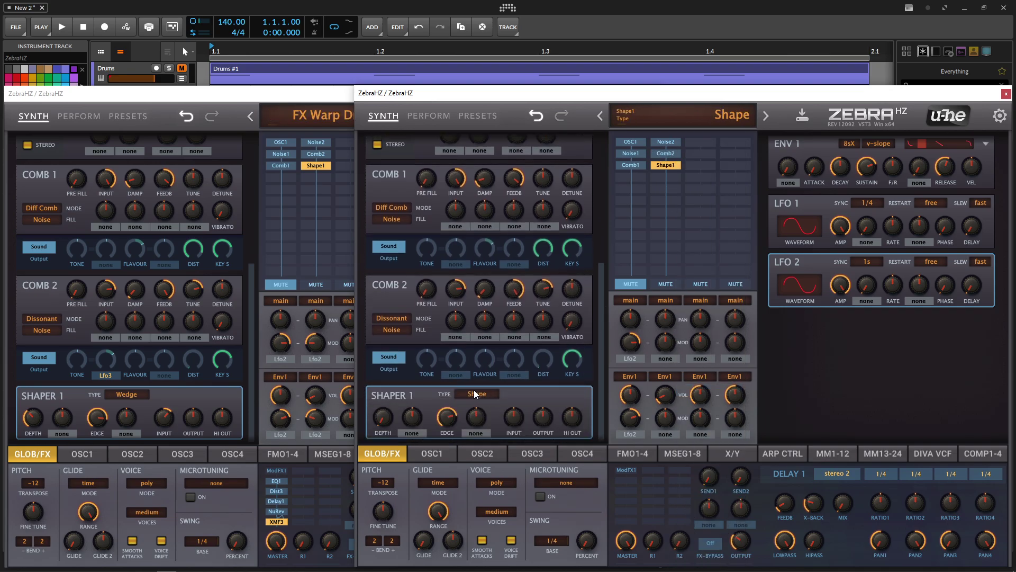
click(471, 424)
click(469, 424)
Set the Wedge shaper's depth to 36, edge to 79 and input to about 6.2.
click(64, 397)
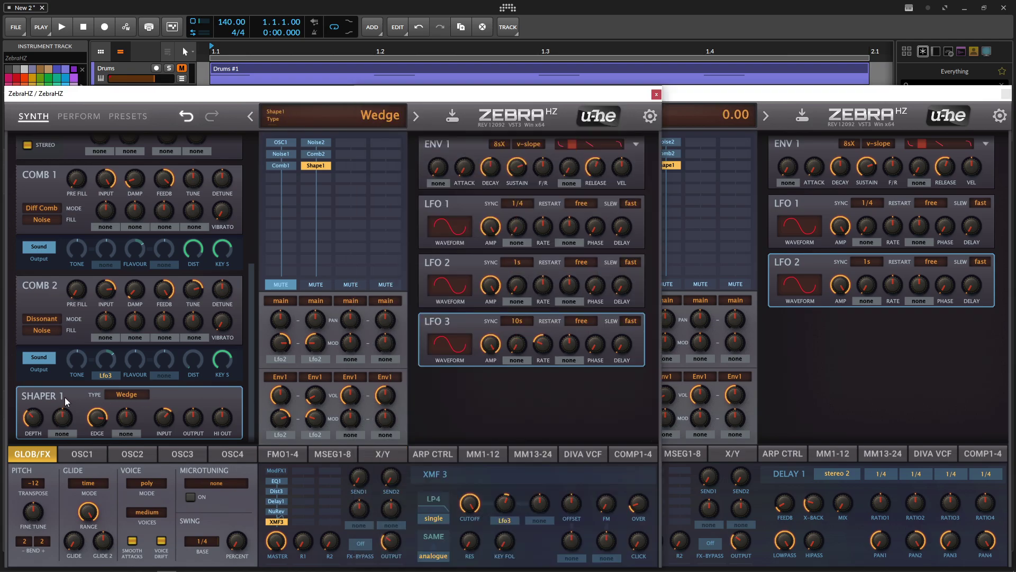
click(660, 402)
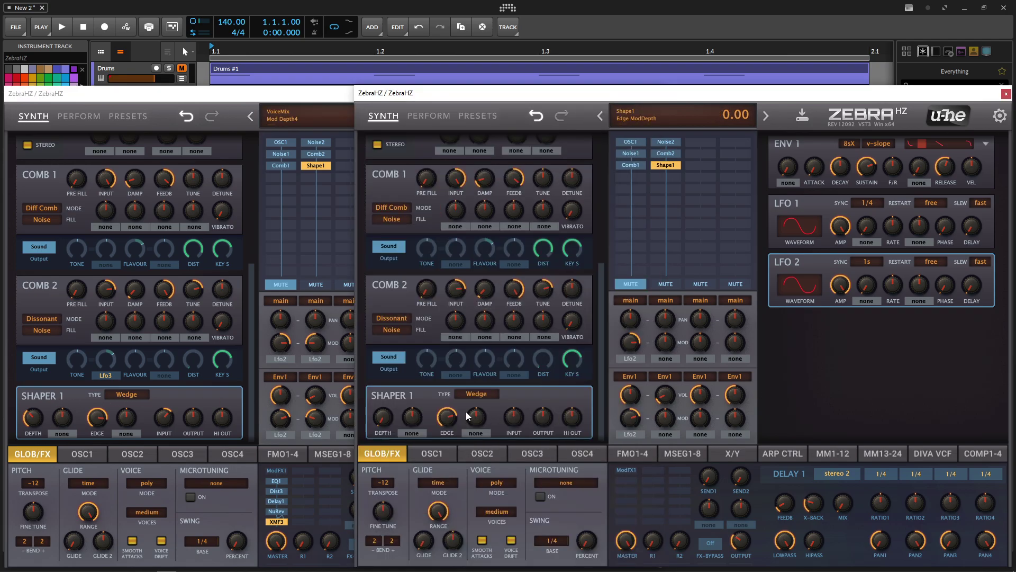
drag(382, 417, 389, 375)
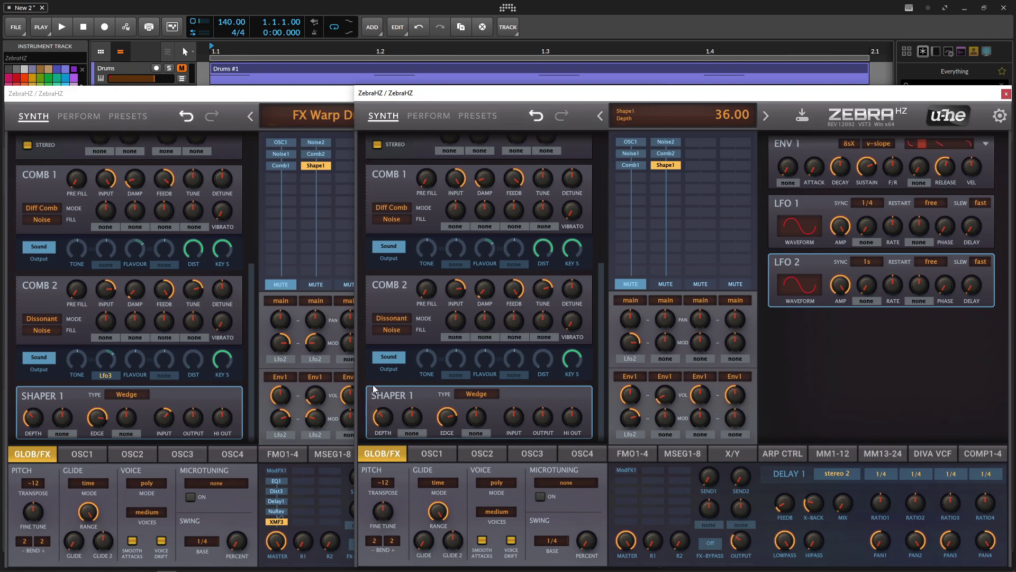
click(105, 433)
click(872, 397)
mouse_move(447, 420)
mouse_down()
mouse_move(456, 418)
mouse_move(447, 414)
mouse_up()
click(171, 431)
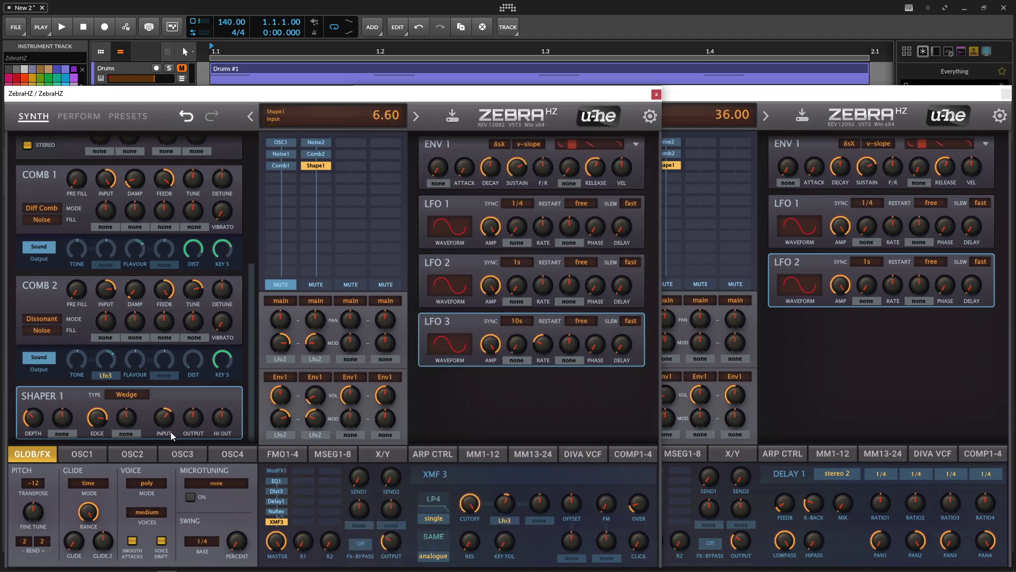
click(796, 400)
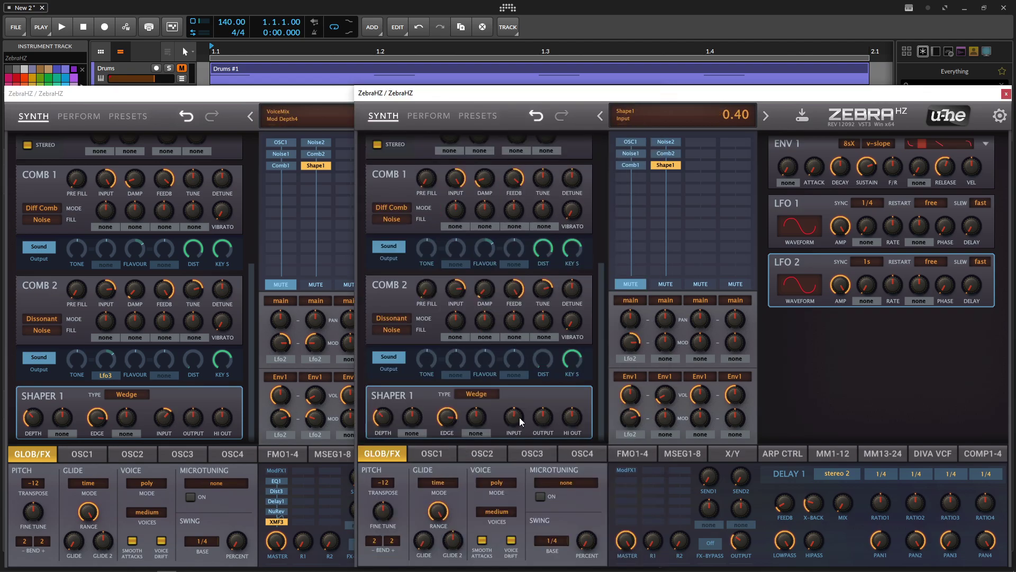
drag(519, 417, 519, 399)
Lower Comb2's tone to 7.50 and modulate it from Lfo3 with depth 34.
mouse_move(424, 361)
mouse_down()
mouse_move(428, 306)
mouse_move(429, 411)
mouse_move(431, 287)
mouse_move(436, 442)
mouse_move(436, 310)
mouse_move(441, 359)
mouse_move(432, 445)
mouse_move(430, 358)
mouse_up()
click(449, 373)
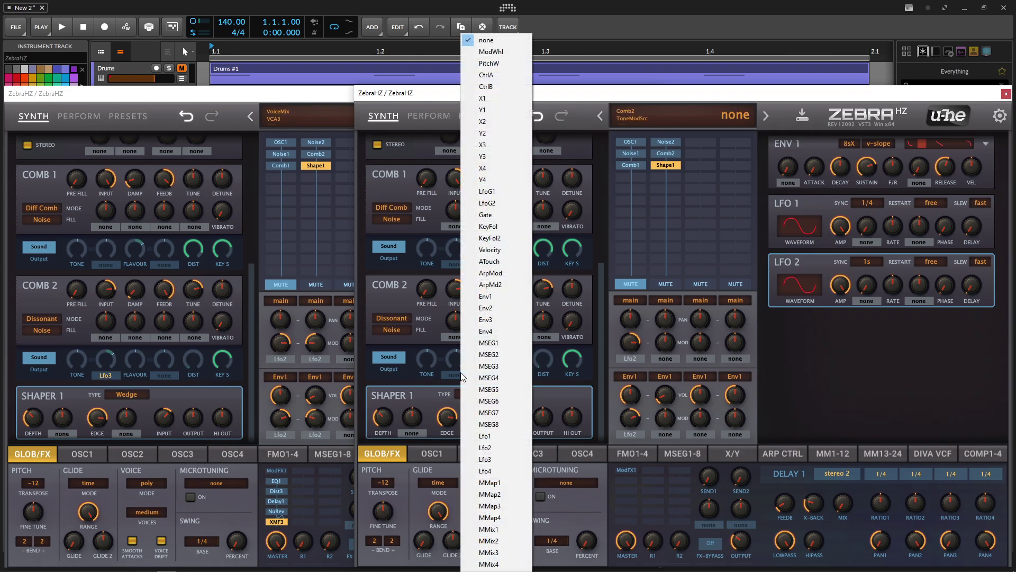
click(495, 459)
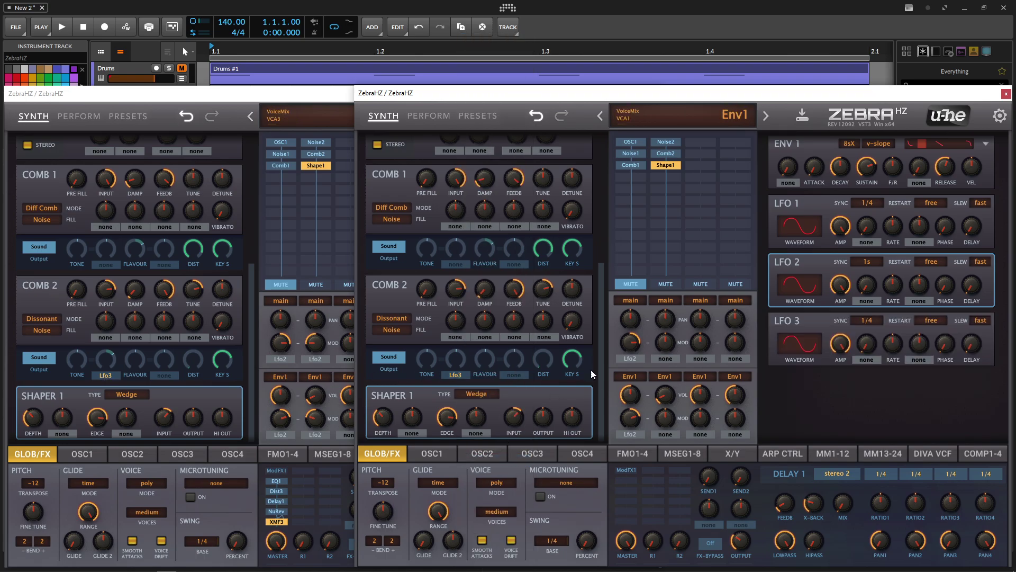
click(110, 361)
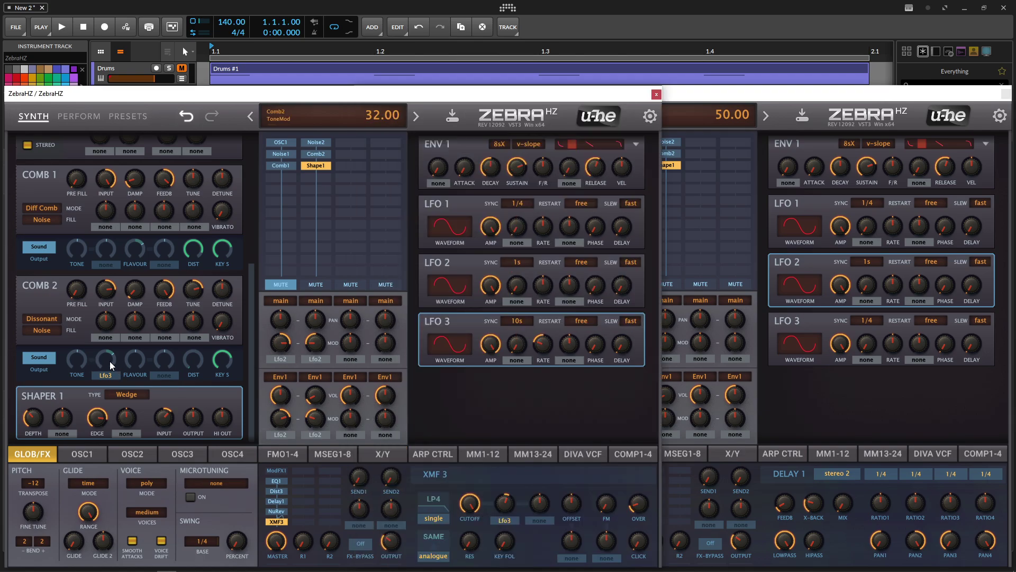
click(805, 417)
drag(456, 359, 458, 351)
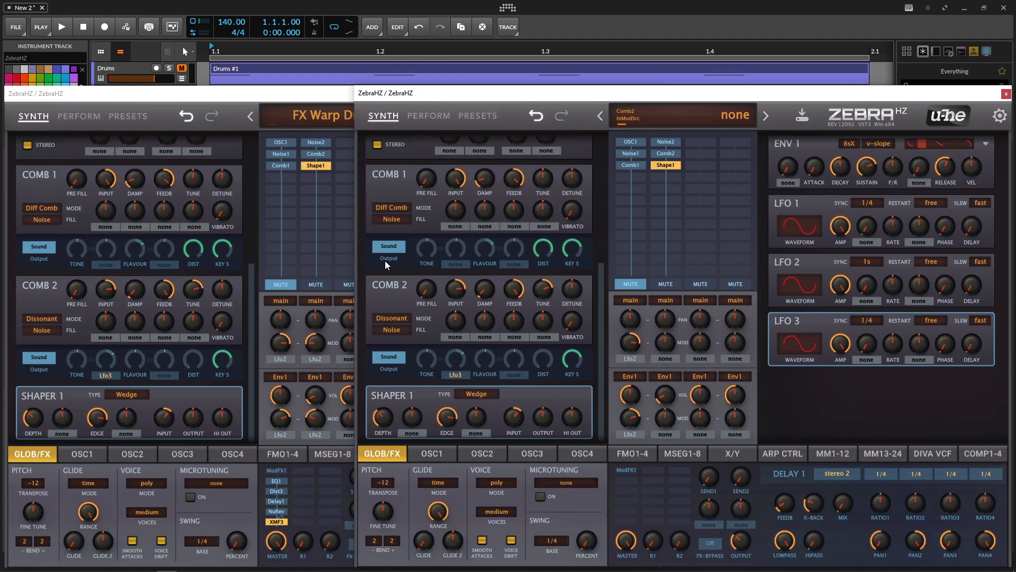
Sync LFO 3 to 10s and set its rate to 46, comparing with the reference.
click(291, 95)
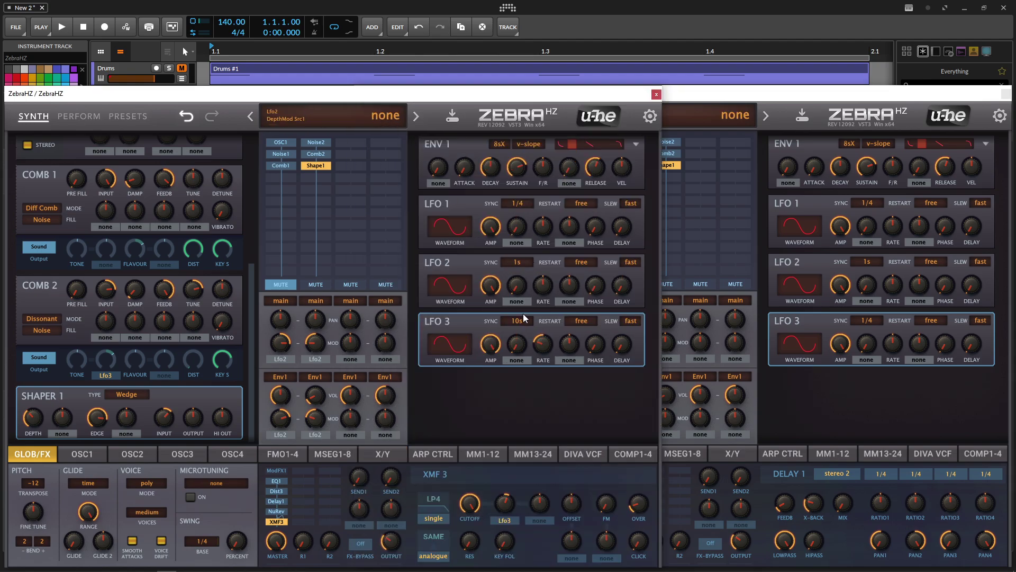
click(868, 320)
click(897, 32)
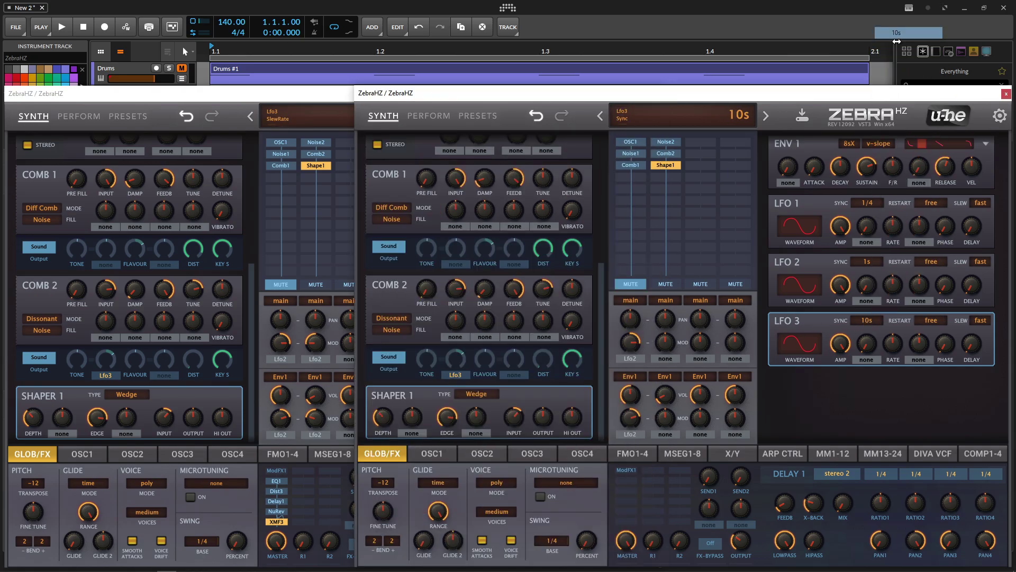
click(292, 116)
mouse_move(543, 352)
click(842, 381)
drag(884, 354, 888, 357)
click(328, 108)
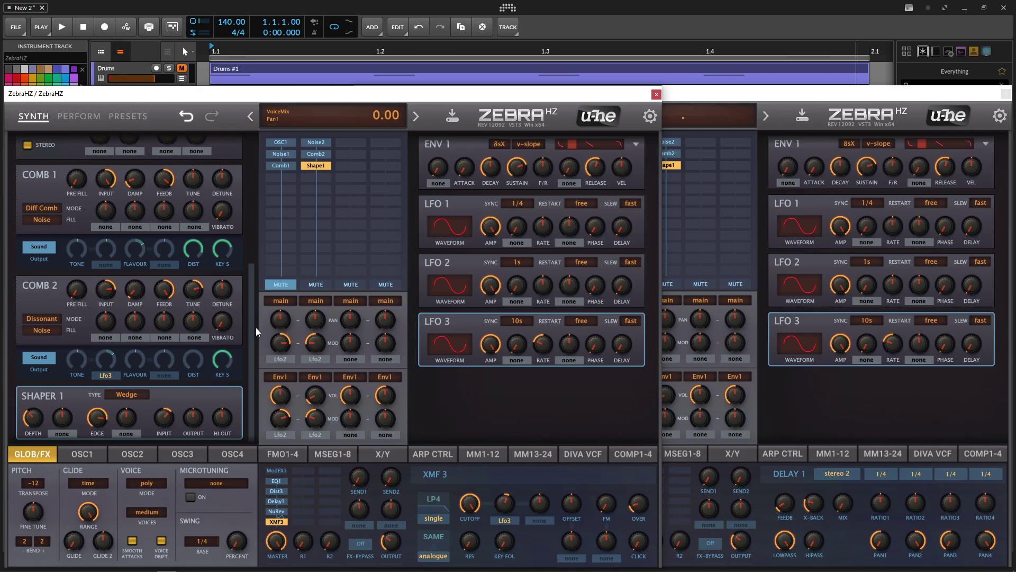
Unmute mixer channel 1 and modulate pan from Lfo2 at -58 on the second channel.
click(793, 398)
click(641, 283)
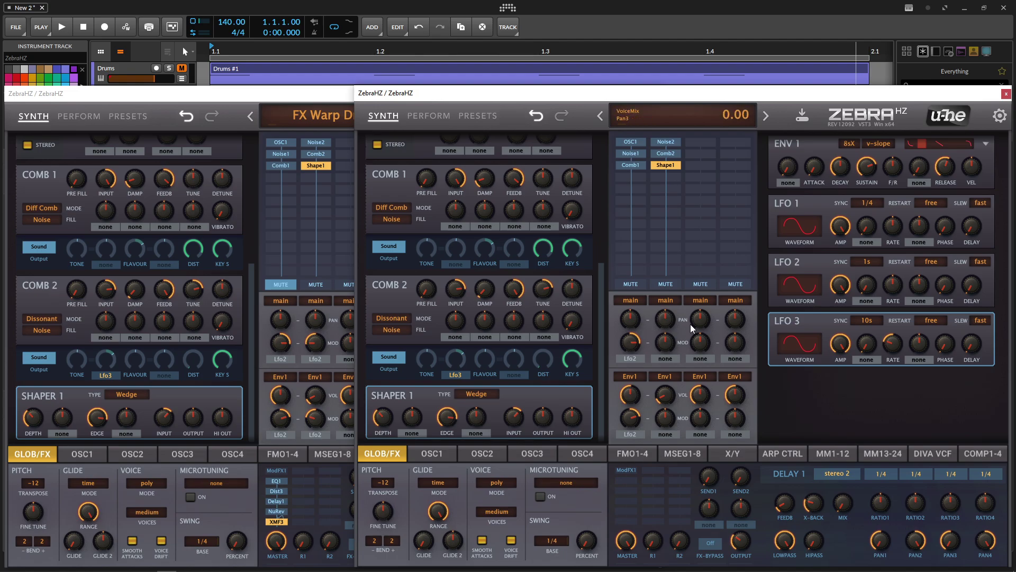
click(665, 359)
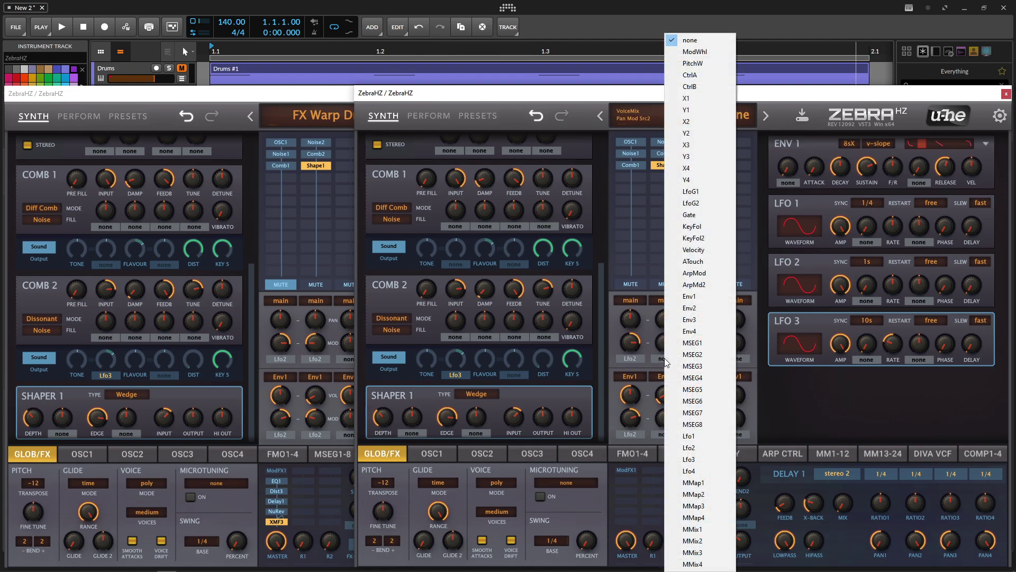
click(711, 445)
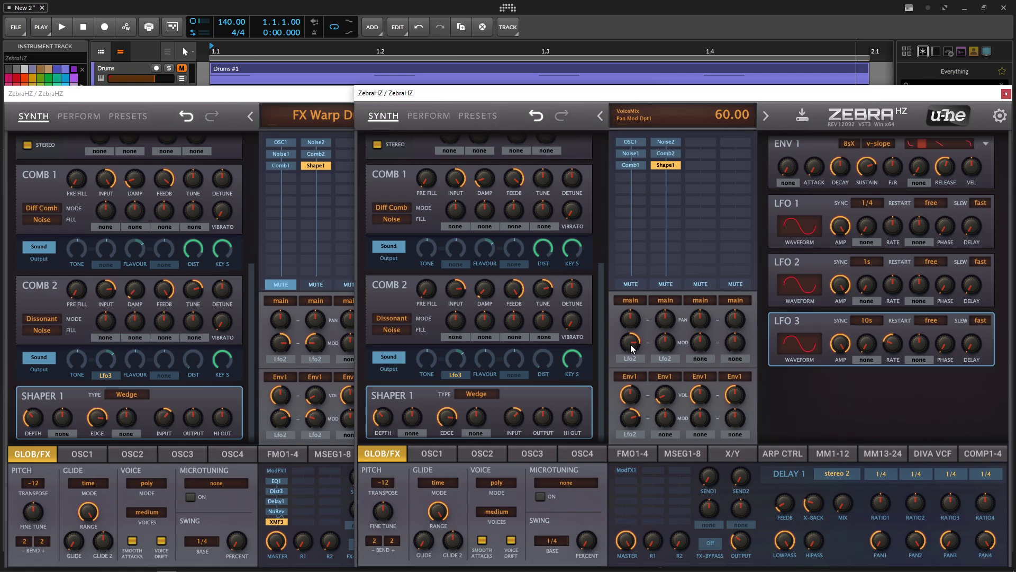
drag(664, 342, 662, 360)
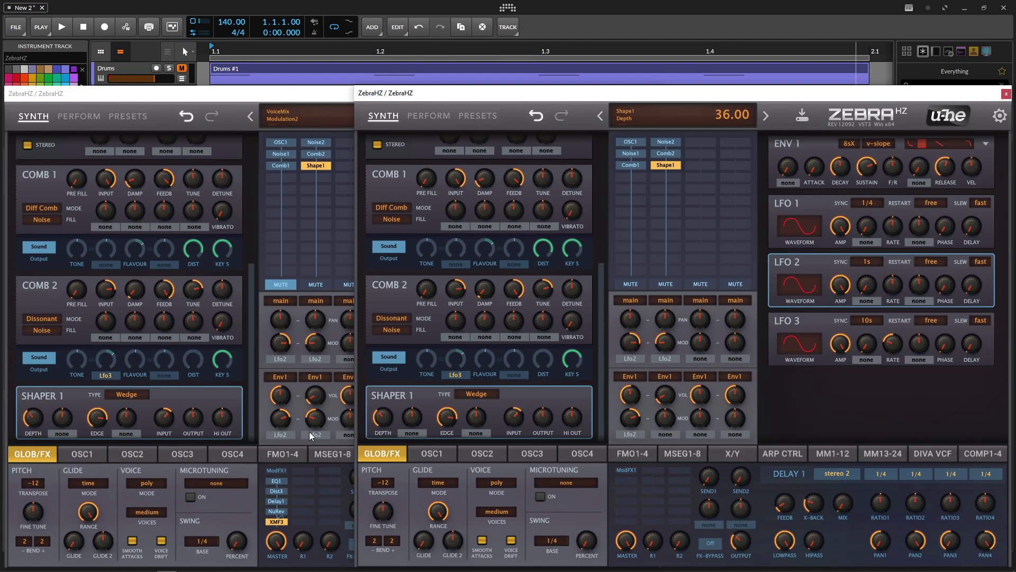
Modulate the mixer volume from Lfo2 at a depth of -46.
click(671, 433)
click(686, 449)
click(336, 443)
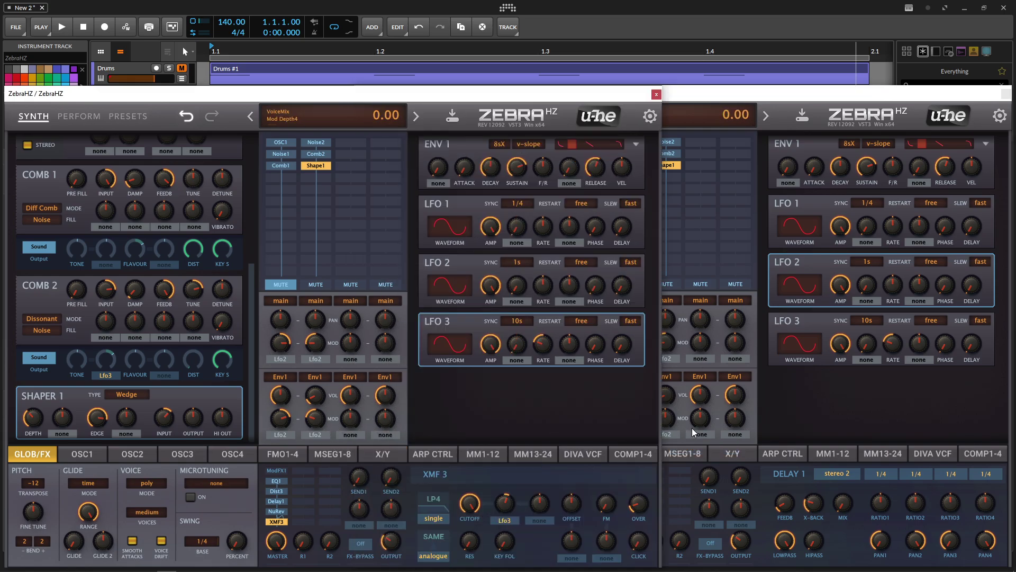
click(678, 418)
drag(678, 418, 669, 432)
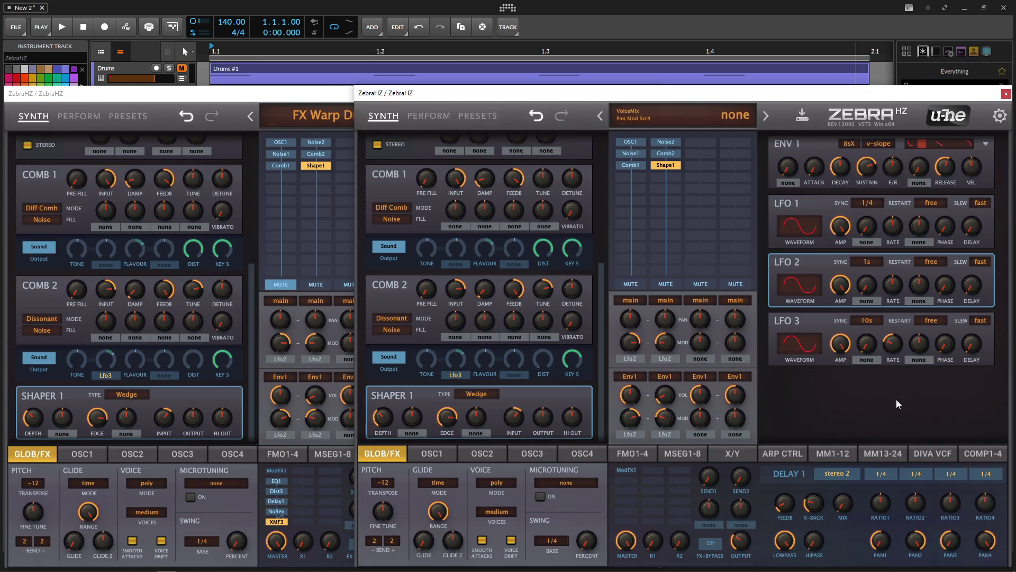
Show the compressor settings in both patches and raise compressor 2's compression to 16.5.
click(978, 453)
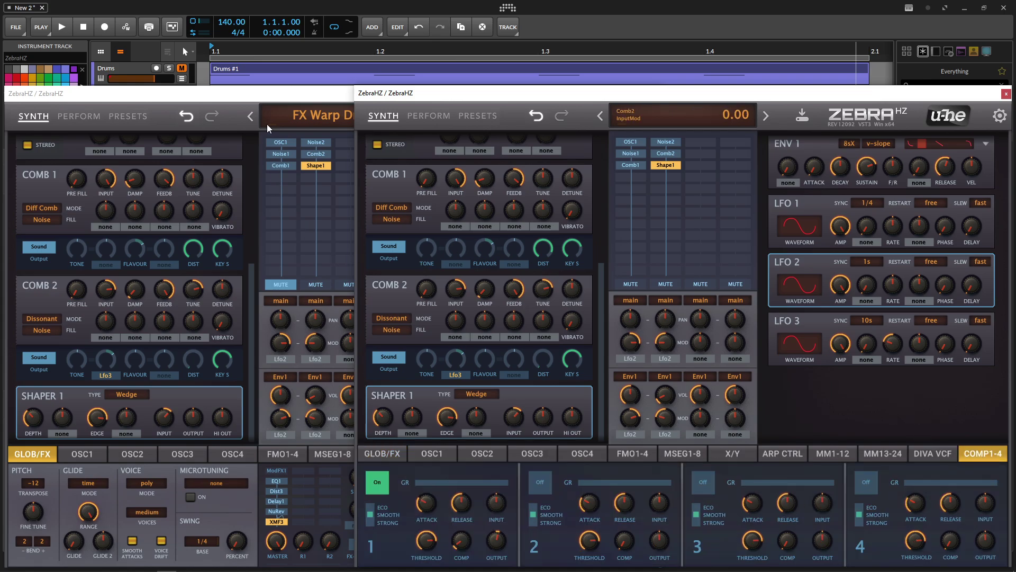
click(328, 152)
click(632, 453)
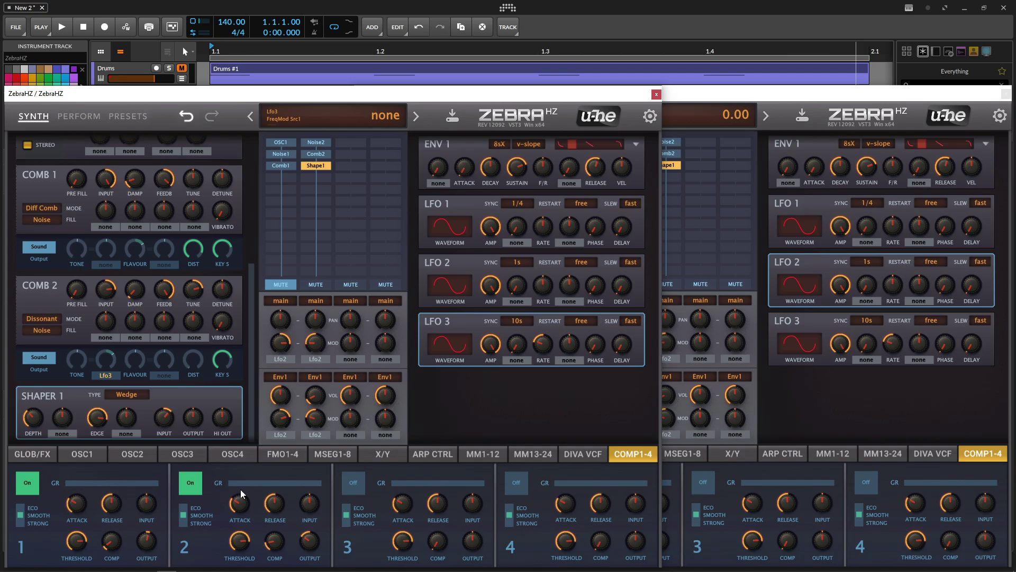
click(817, 425)
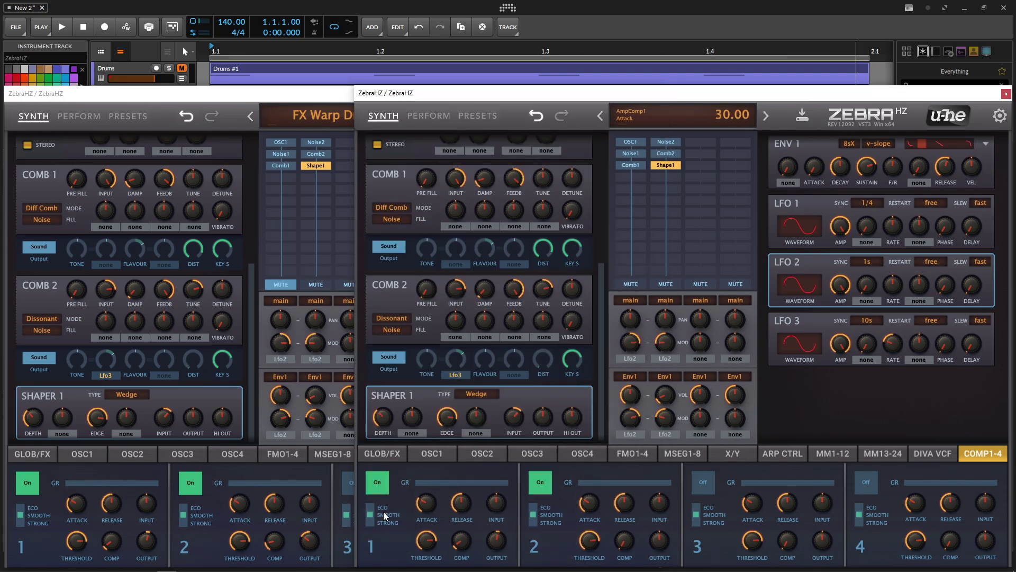
click(286, 523)
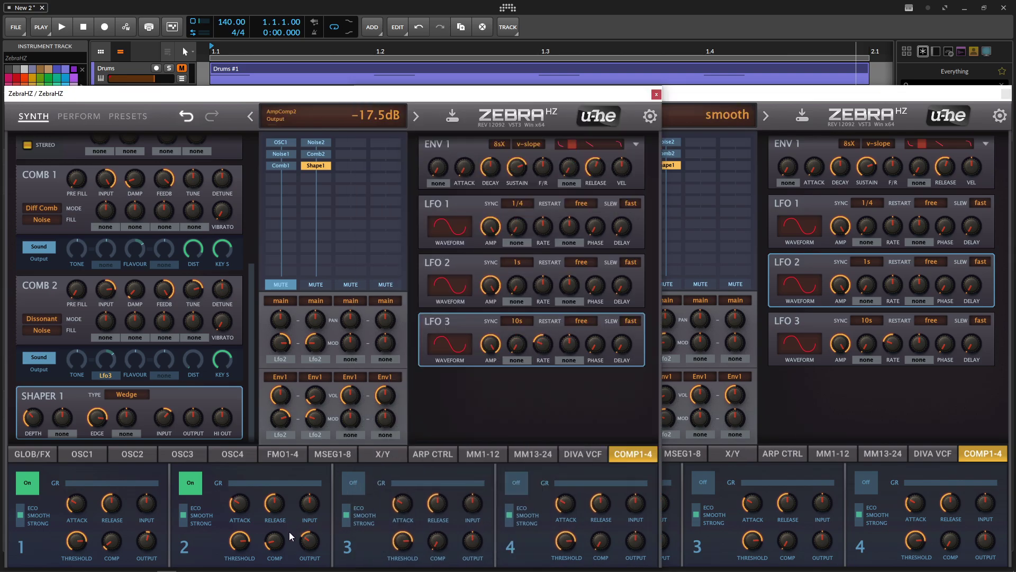
mouse_move(279, 543)
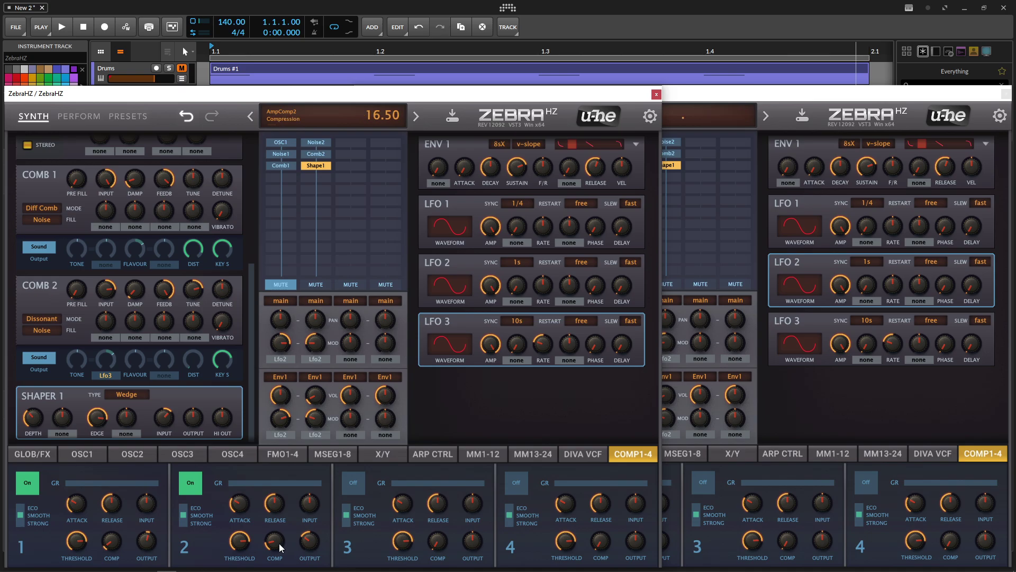
click(745, 469)
mouse_move(625, 544)
drag(623, 542, 622, 524)
Lower compressor 2's output to -13.5 dB.
click(324, 559)
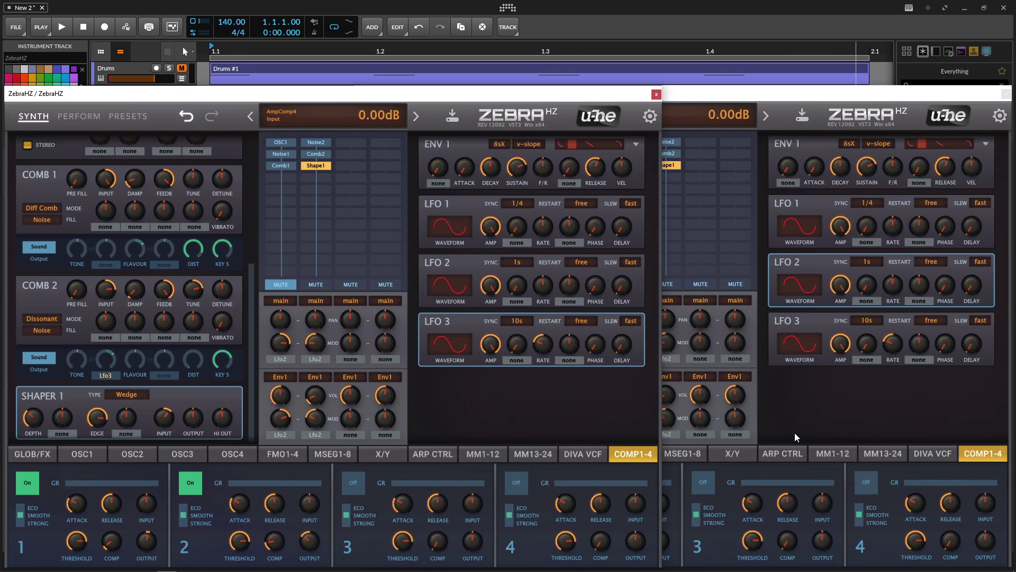
click(663, 541)
drag(663, 541, 655, 566)
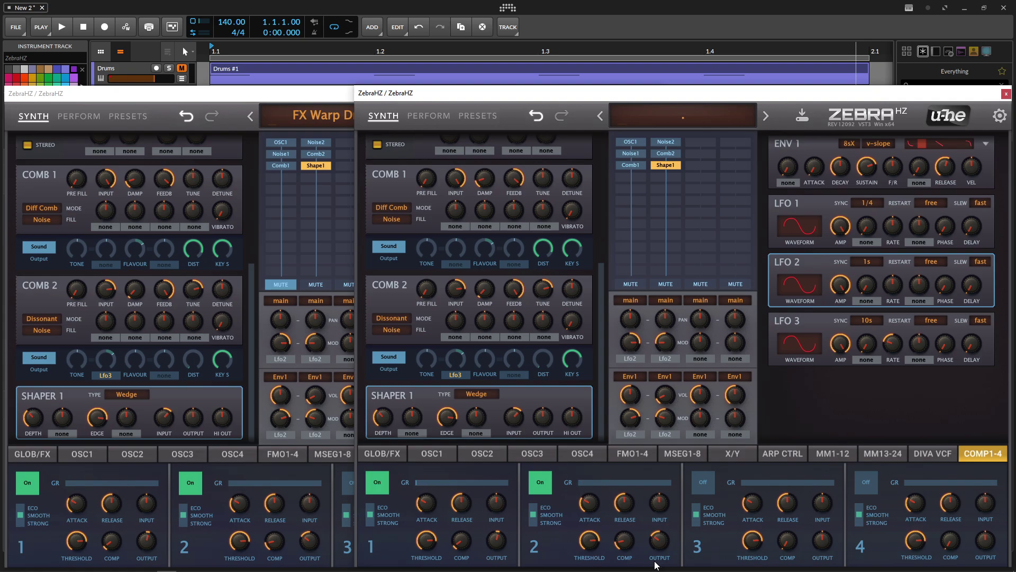
Show GLOB/FX in both windows and insert EQ1 into the second layer's first FX slot.
click(324, 106)
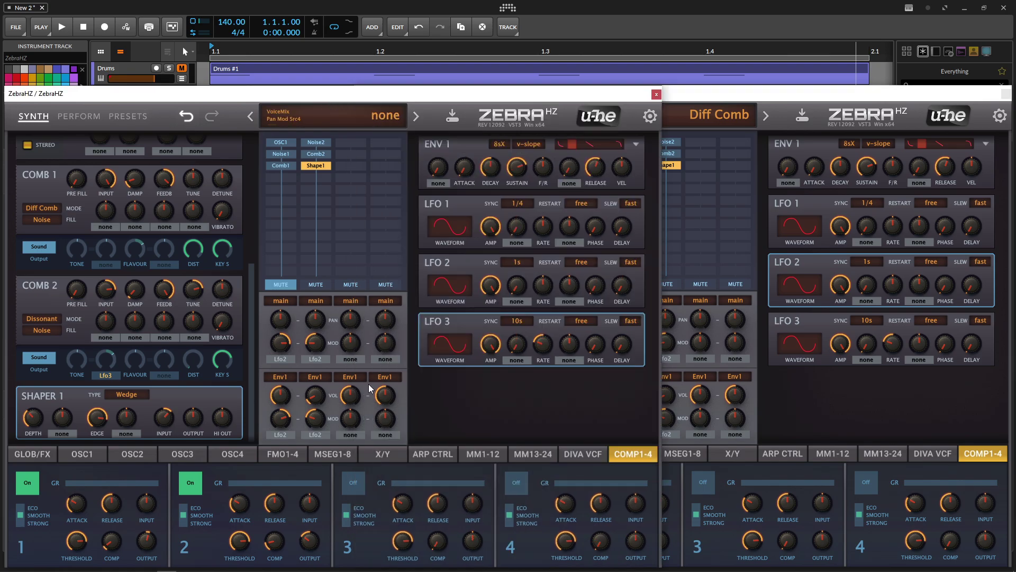
click(34, 455)
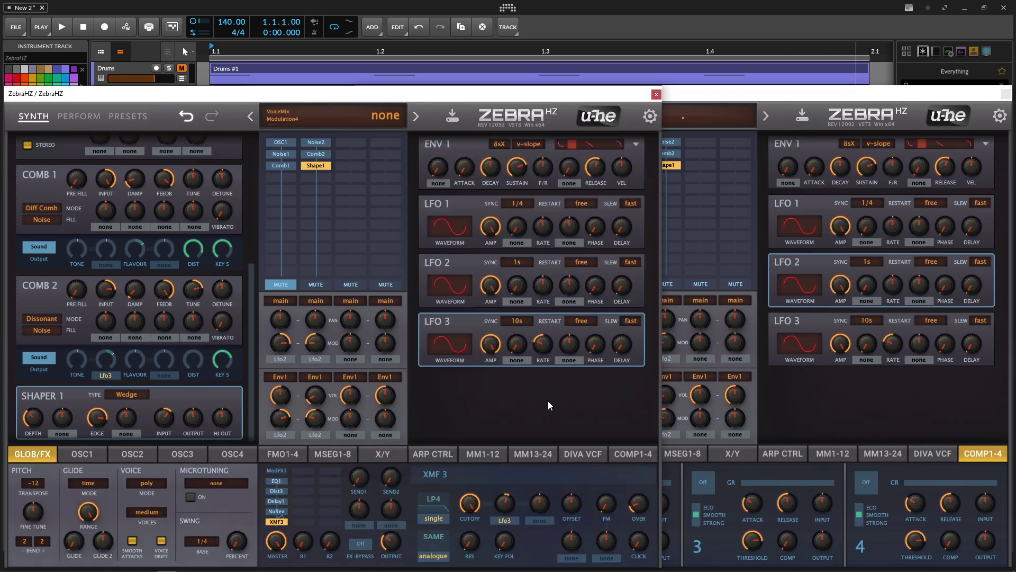
click(828, 411)
click(405, 456)
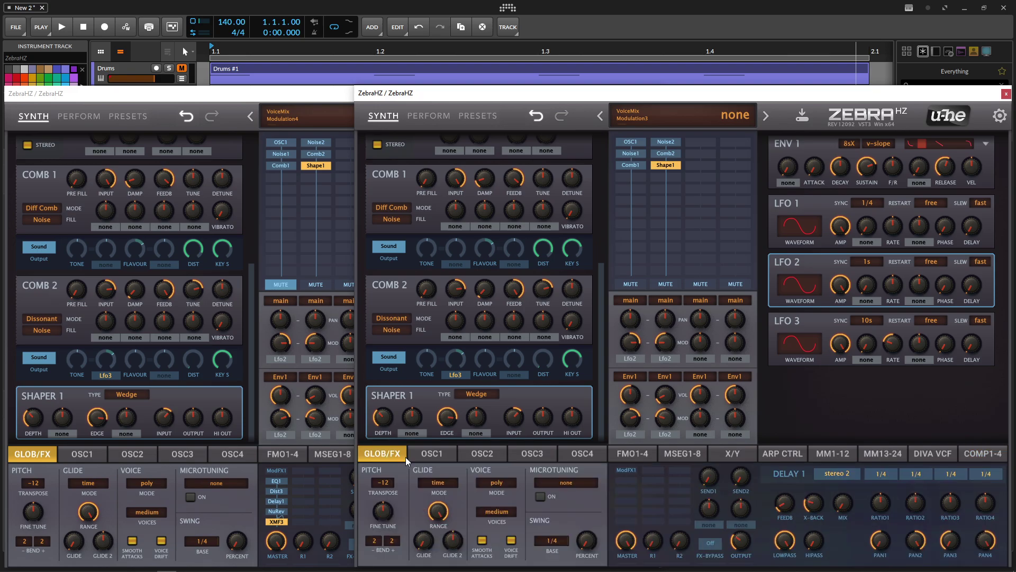
click(621, 470)
click(622, 482)
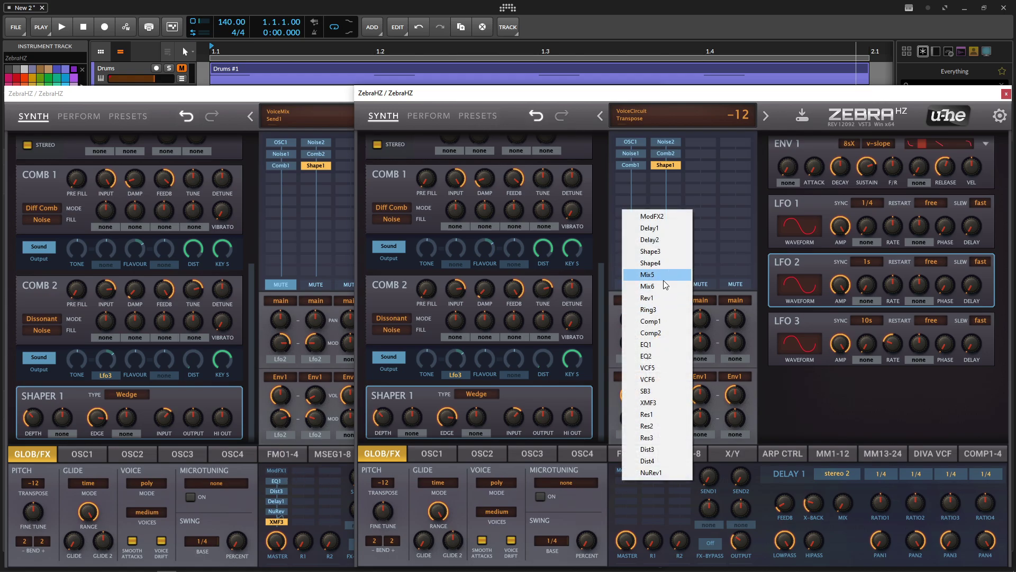
click(647, 344)
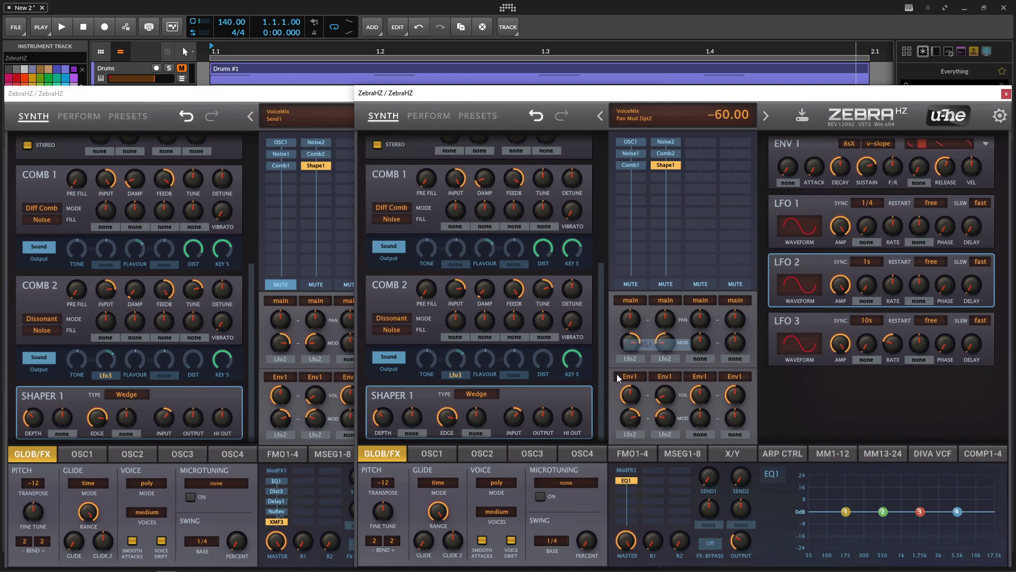
Boost the low shelf near 55 Hz by 5 dB, cut band 2 near 150 Hz, lower the high shelf.
click(275, 480)
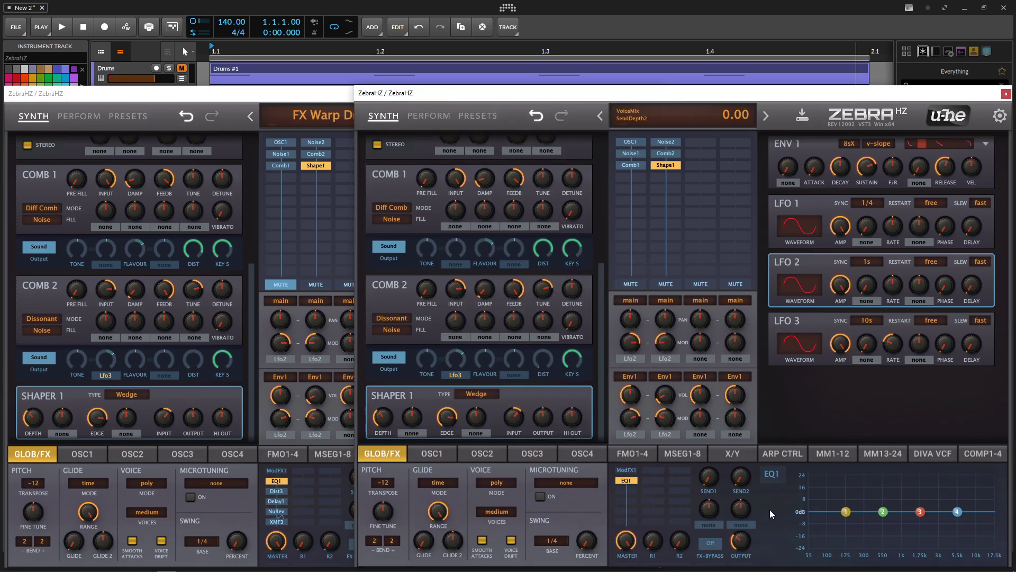
drag(845, 512, 815, 504)
drag(881, 513, 842, 521)
mouse_move(957, 512)
mouse_down()
mouse_move(948, 531)
mouse_move(934, 527)
mouse_move(960, 526)
mouse_up()
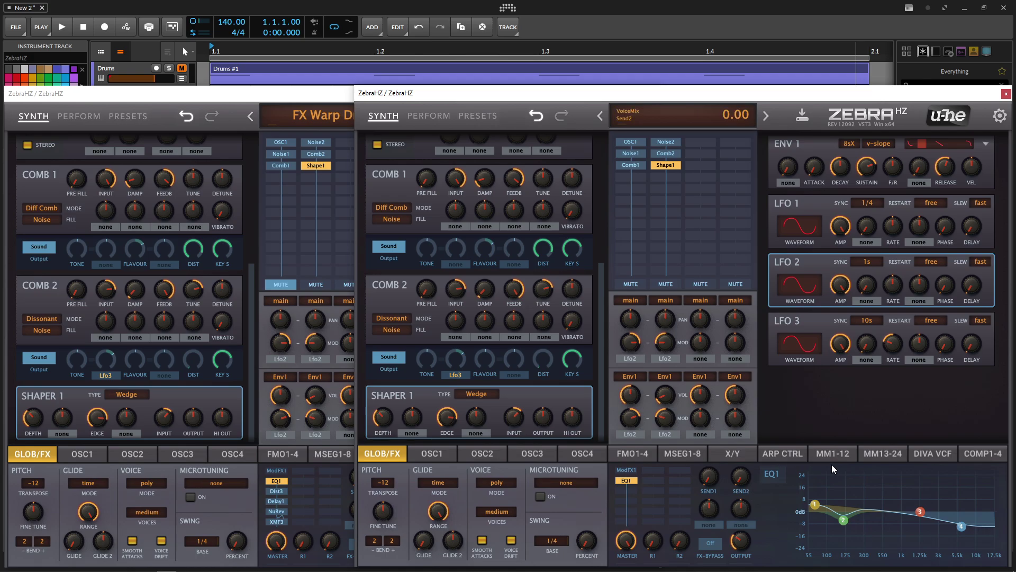
Insert Dist3 into the empty FX slot after EQ1 on the second layer.
click(315, 109)
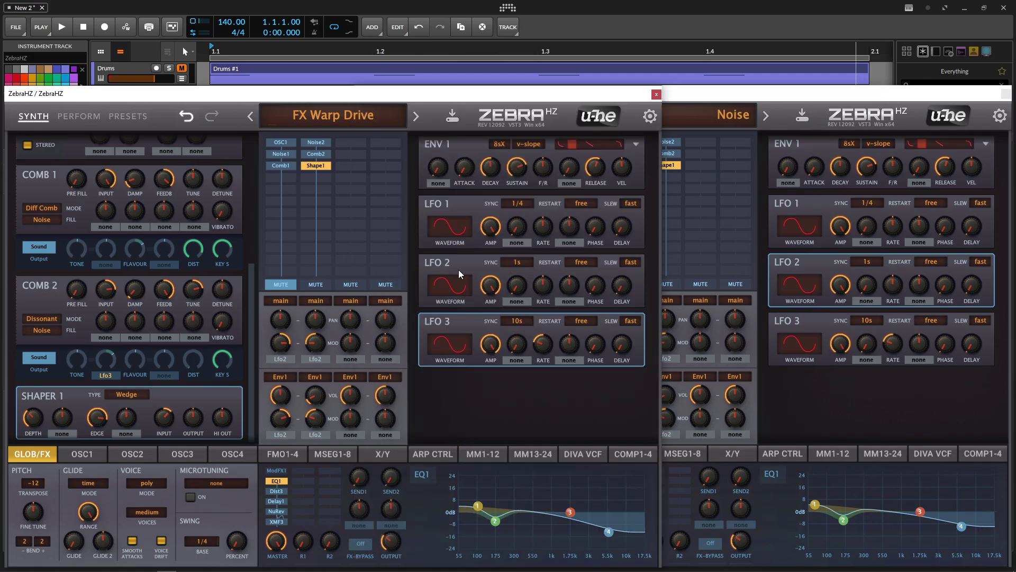
click(494, 455)
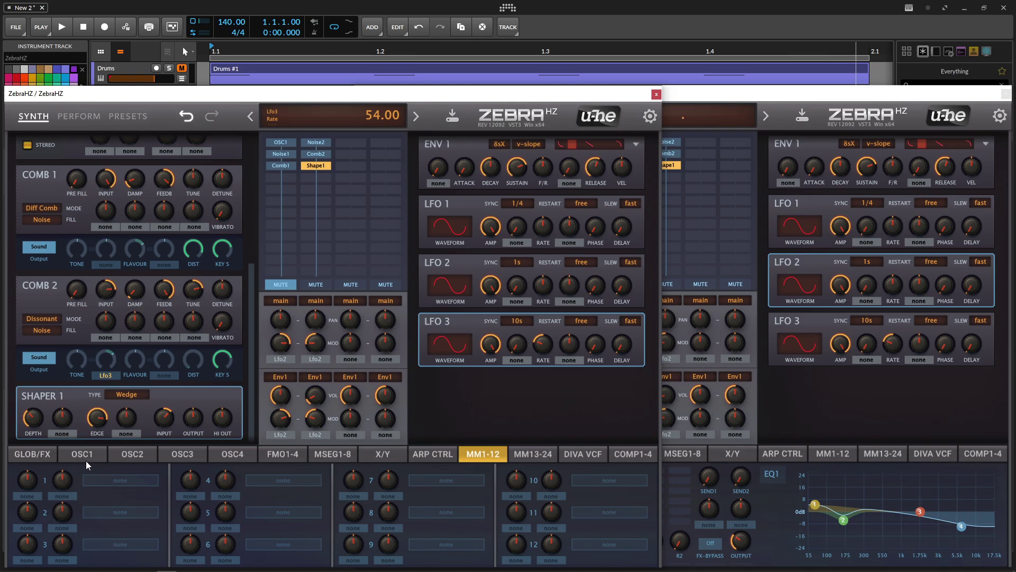
click(38, 453)
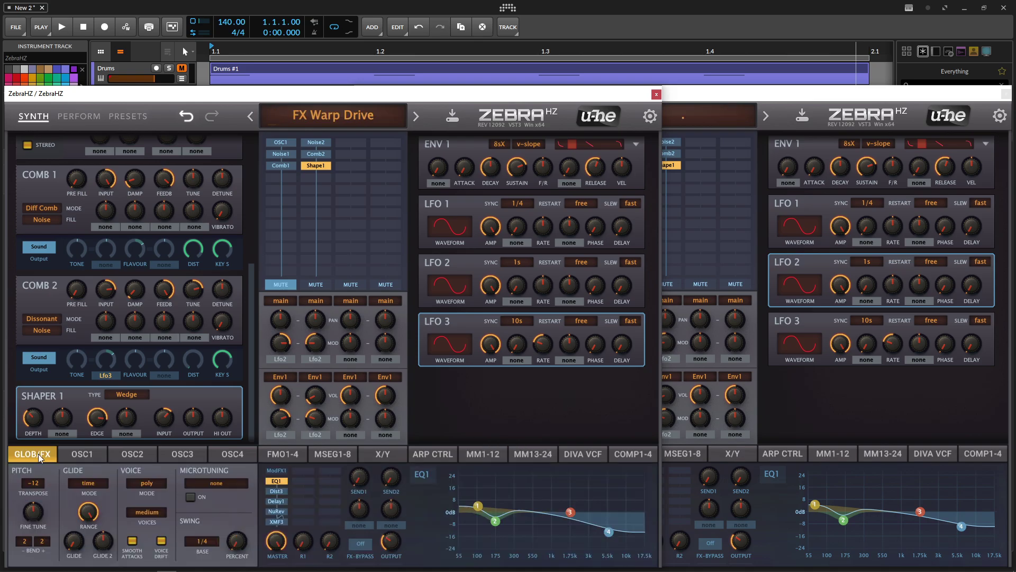
click(758, 487)
click(630, 490)
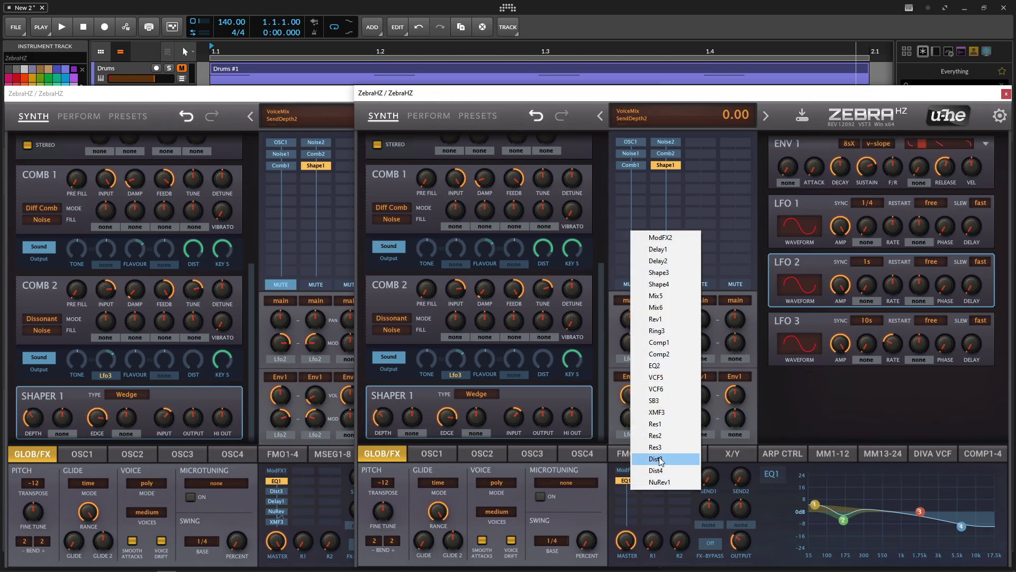
click(662, 457)
Drive Distortion 3's input to about 4.4 dB and raise its low band to 2.40.
click(273, 493)
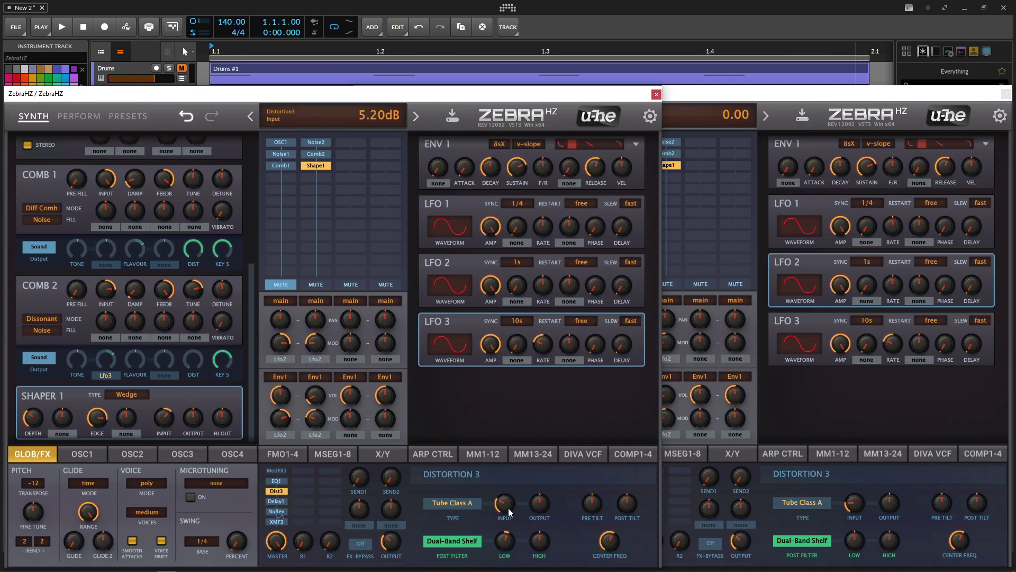
click(850, 512)
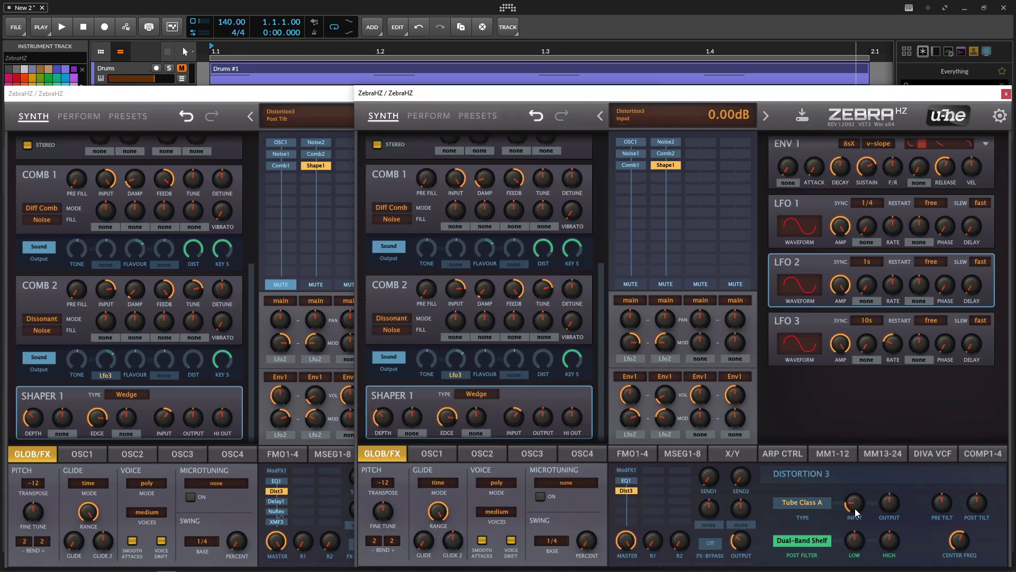
drag(856, 507, 856, 497)
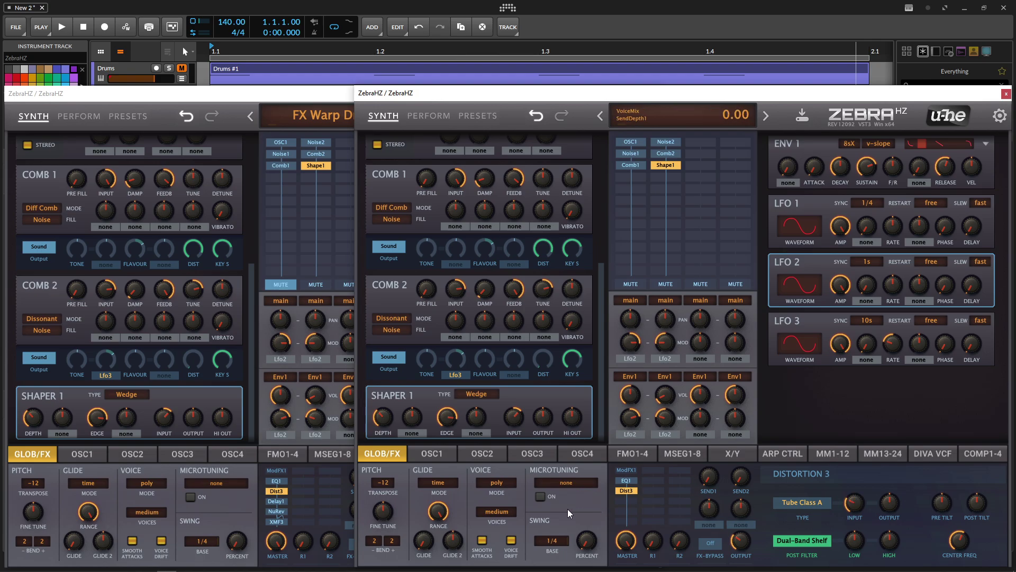
click(236, 511)
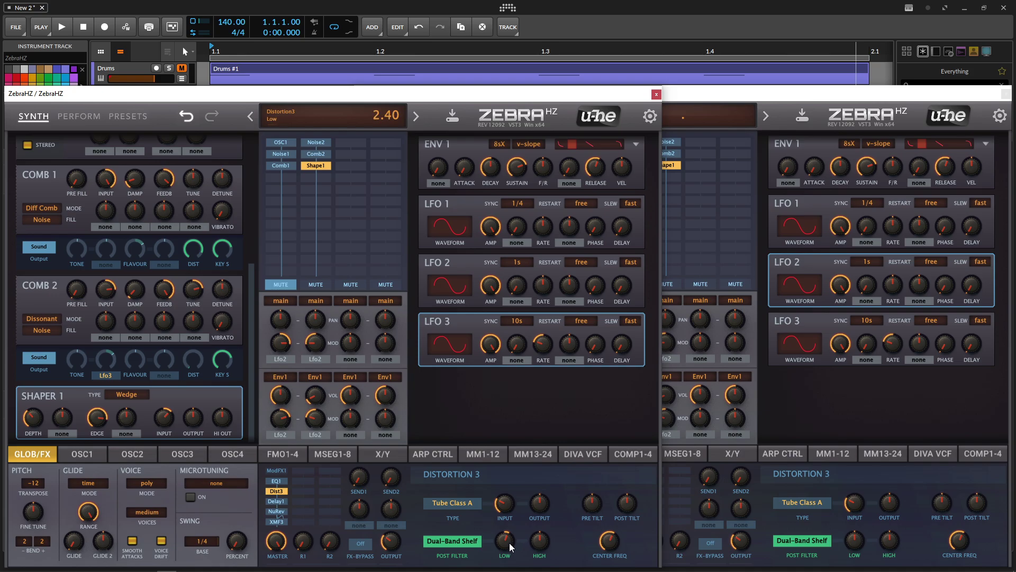
click(857, 541)
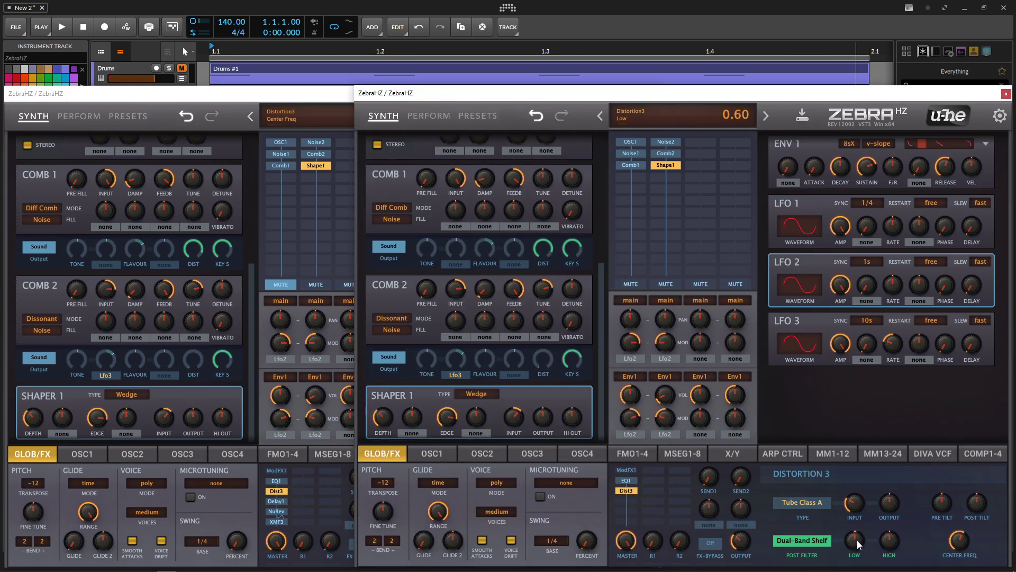
drag(856, 540, 856, 541)
scroll(856, 541, up, 8)
scroll(859, 541, up, 2)
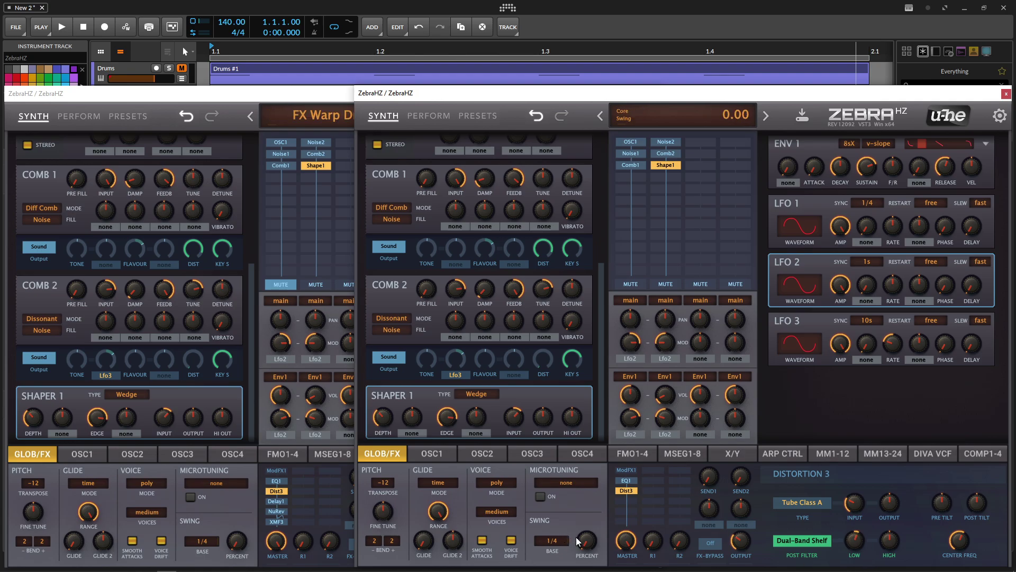
click(236, 506)
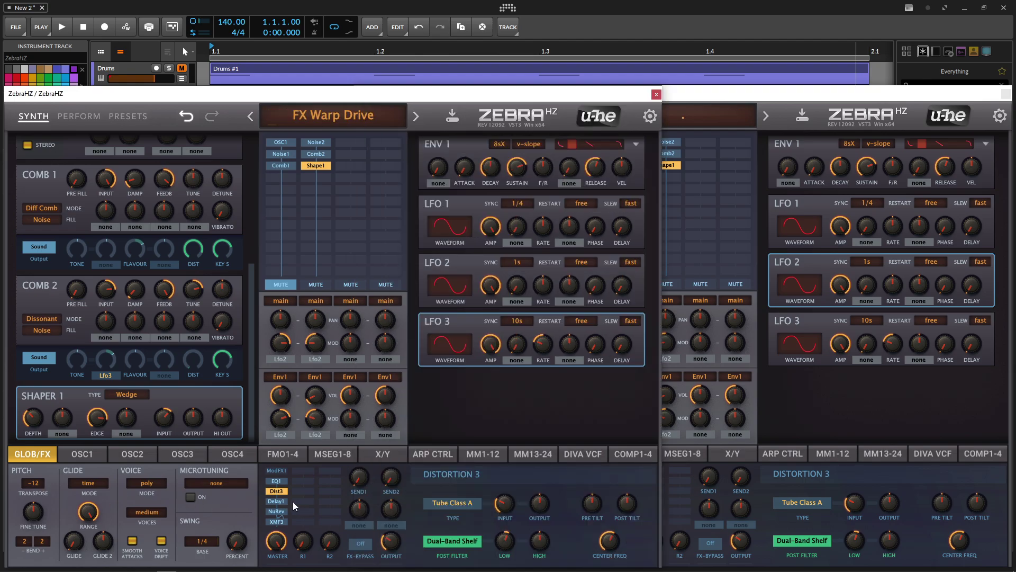
Insert Delay1 after Dist3 and set its first two delay times to 1 sec.
click(278, 501)
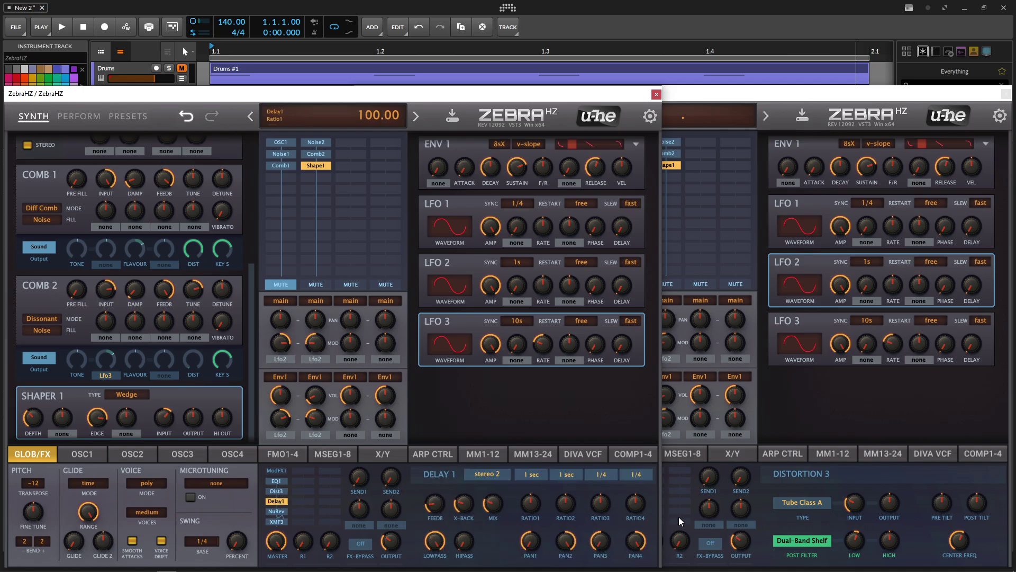
click(755, 517)
click(631, 500)
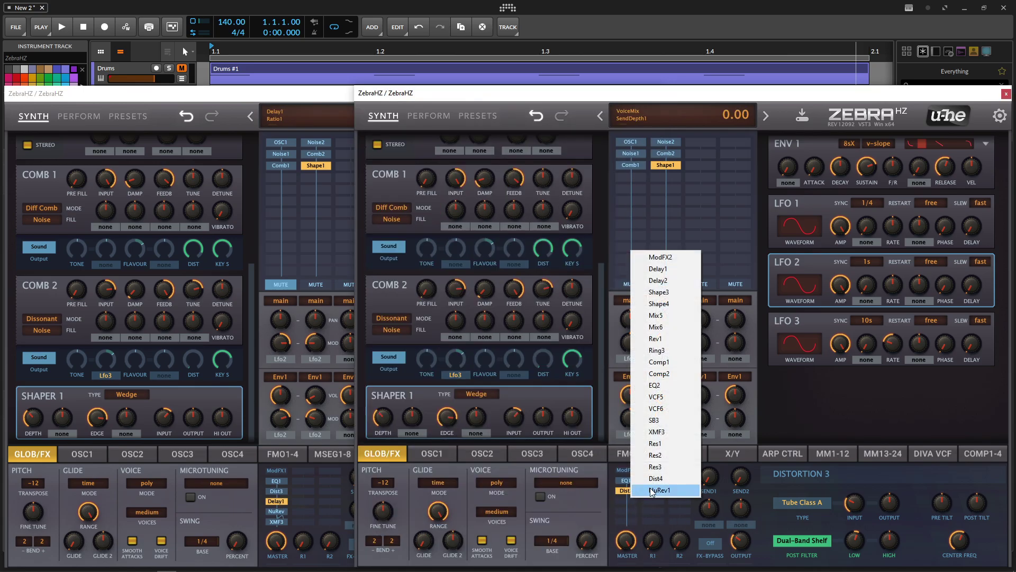
click(657, 269)
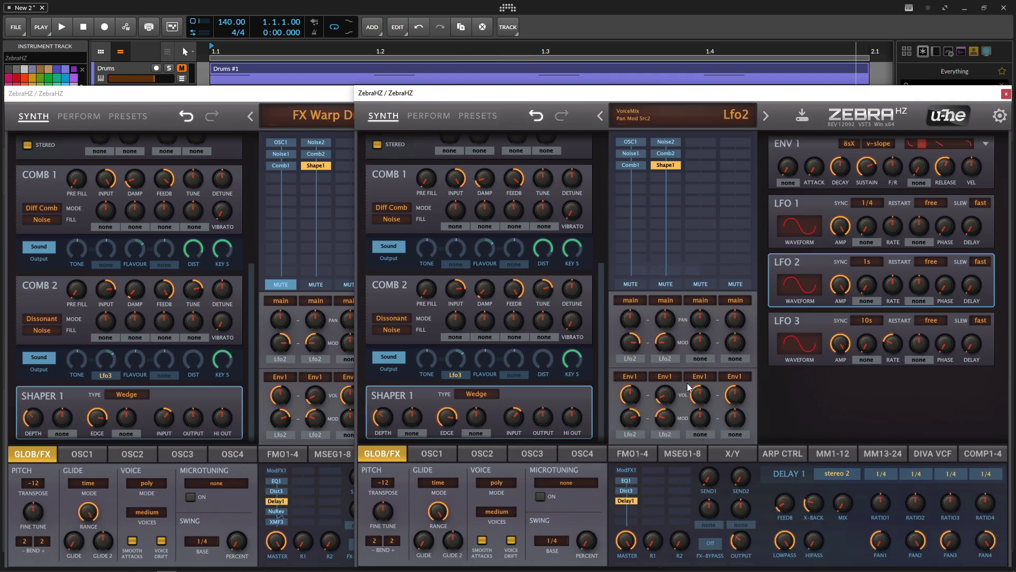
click(342, 487)
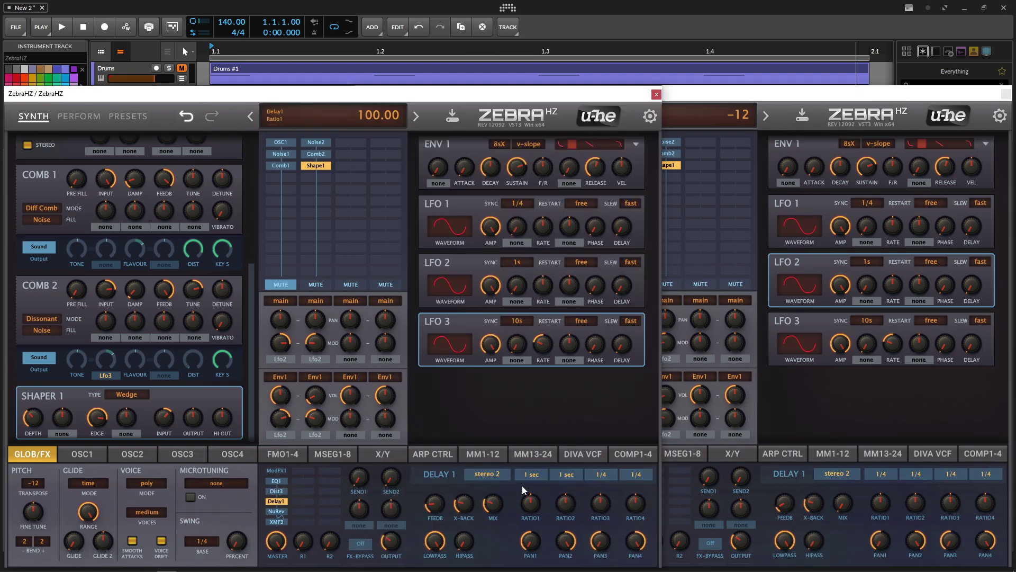
click(888, 475)
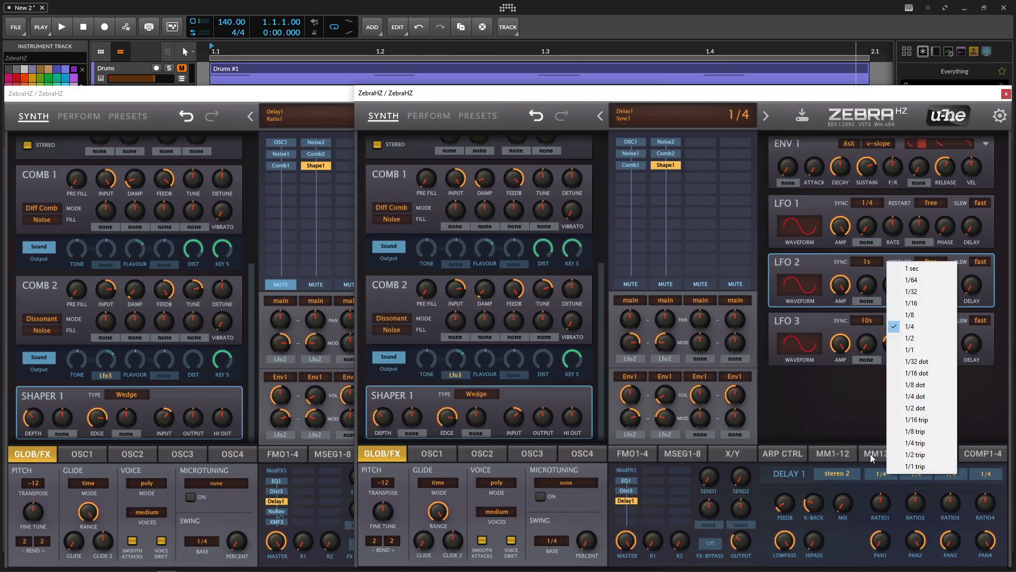
click(925, 268)
click(909, 474)
click(927, 267)
Raise the Delay 1 mix to about 26.
click(346, 507)
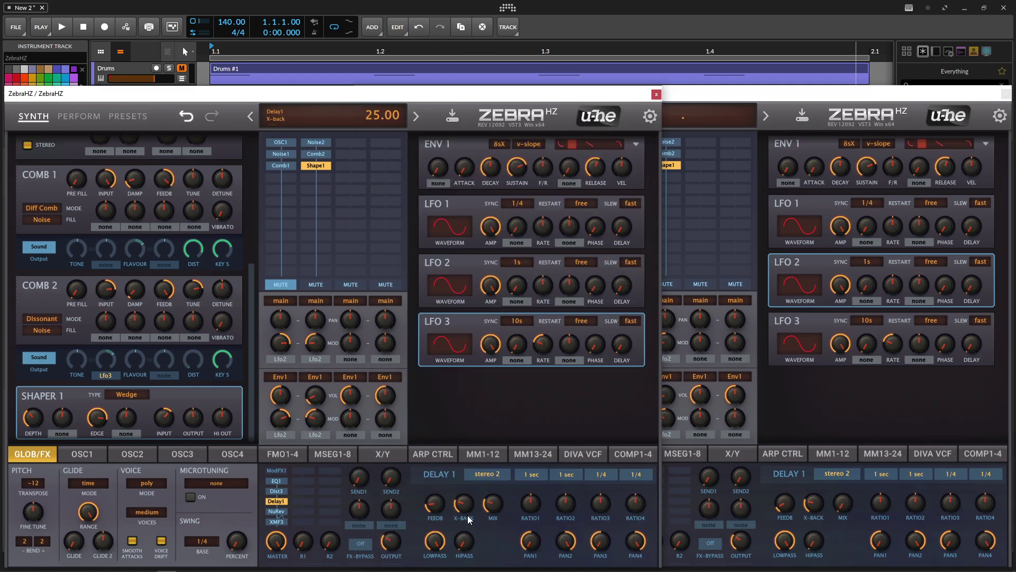
click(844, 509)
drag(845, 509, 830, 468)
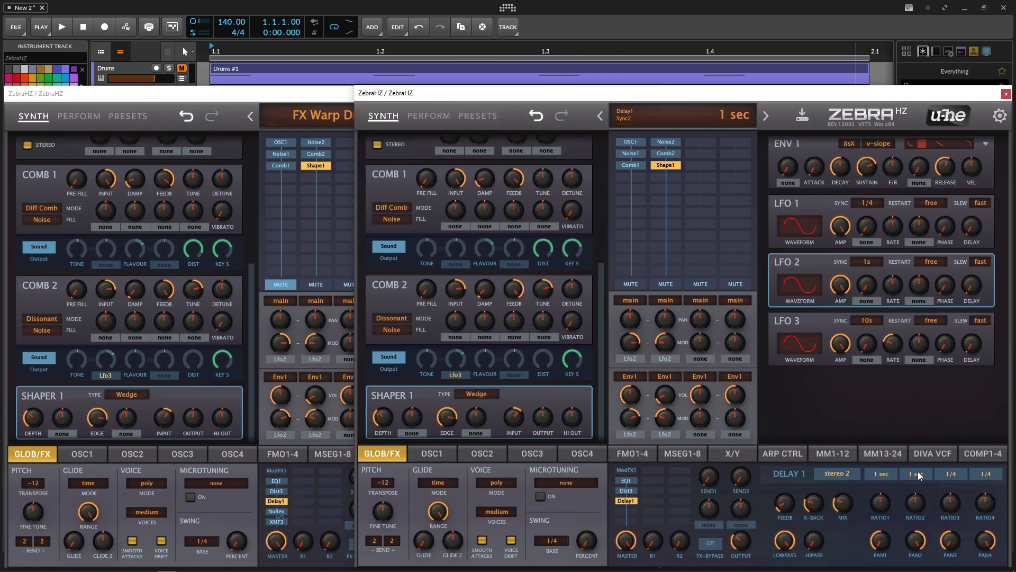
click(241, 500)
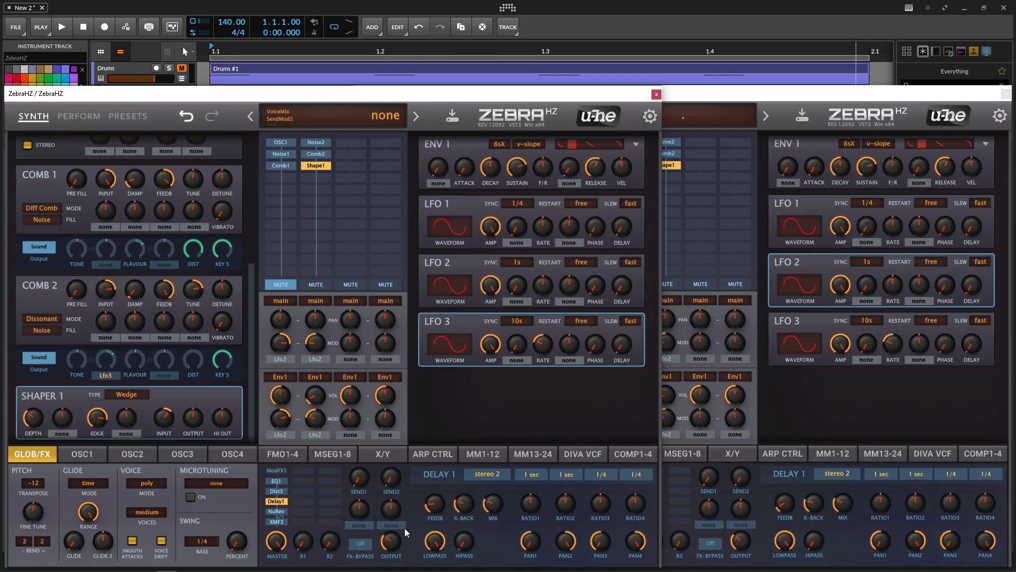
Pan the first delay tap fully left and insert NuRev1 after the delay.
drag(519, 541, 516, 549)
click(282, 512)
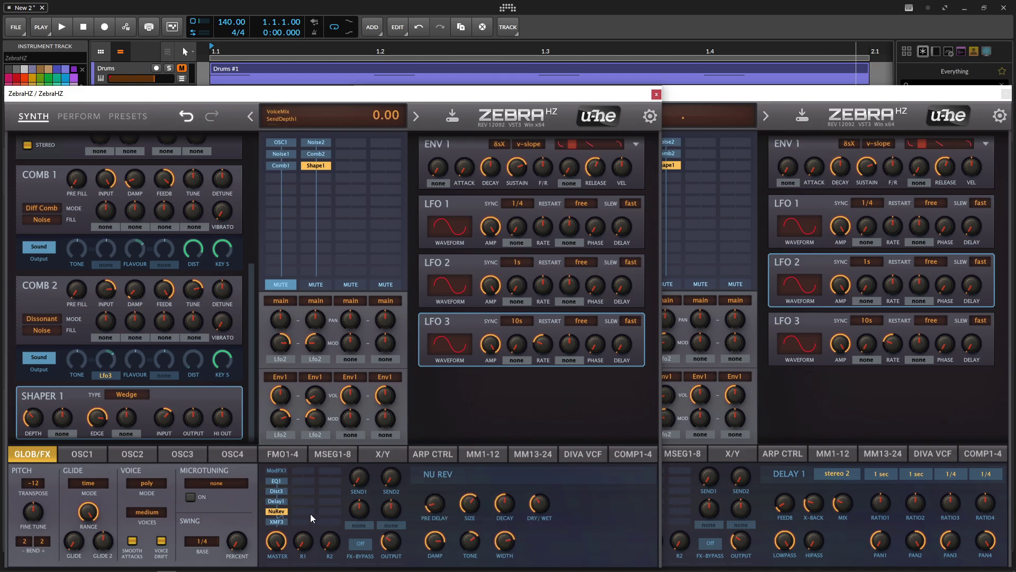
click(631, 507)
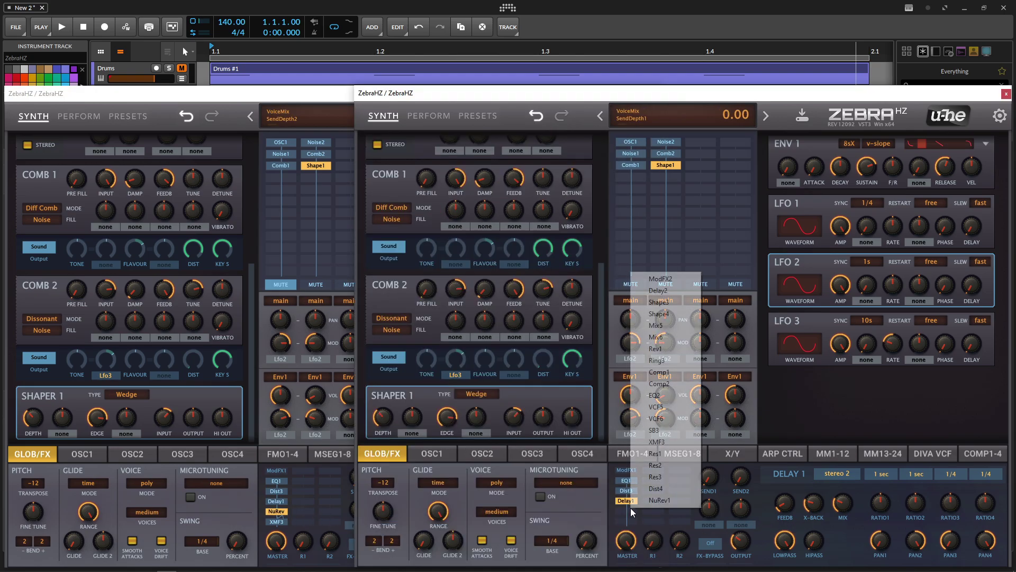
click(668, 502)
Set the reference reverb dry/wet to 39 and the second layer's pre-delay to 0.
click(237, 513)
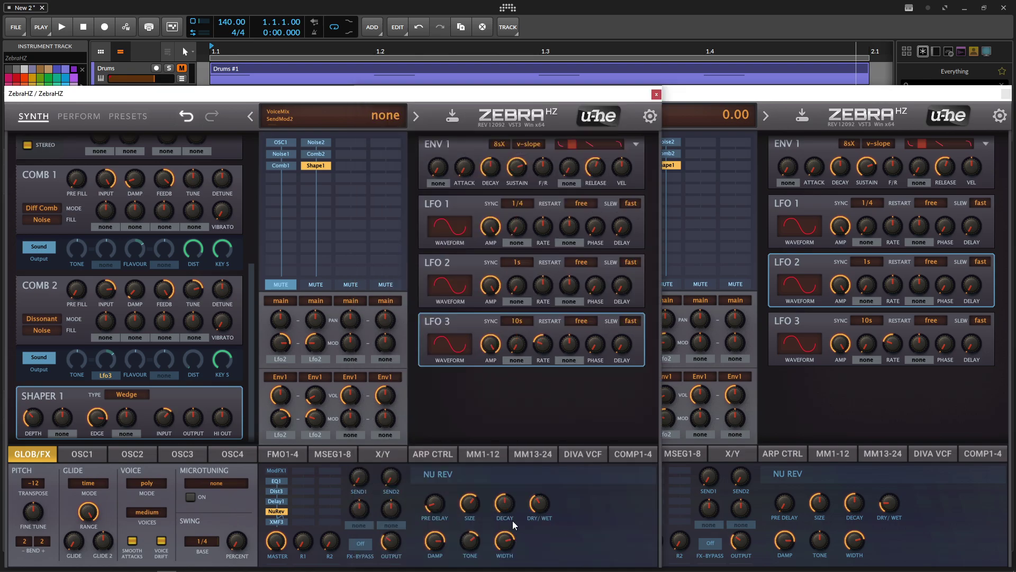
drag(434, 503, 434, 495)
click(784, 503)
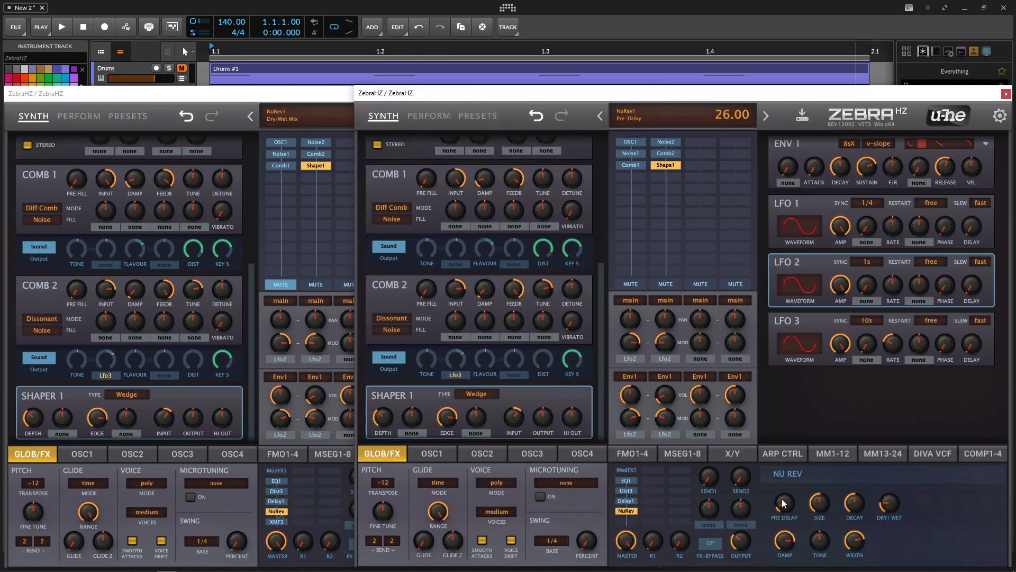
drag(784, 503, 785, 517)
click(233, 502)
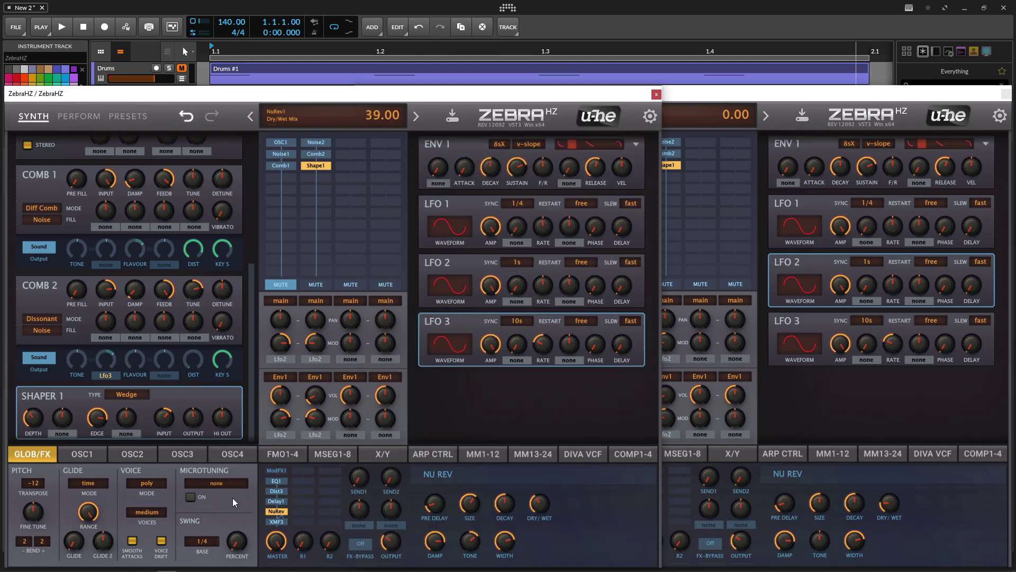
click(826, 505)
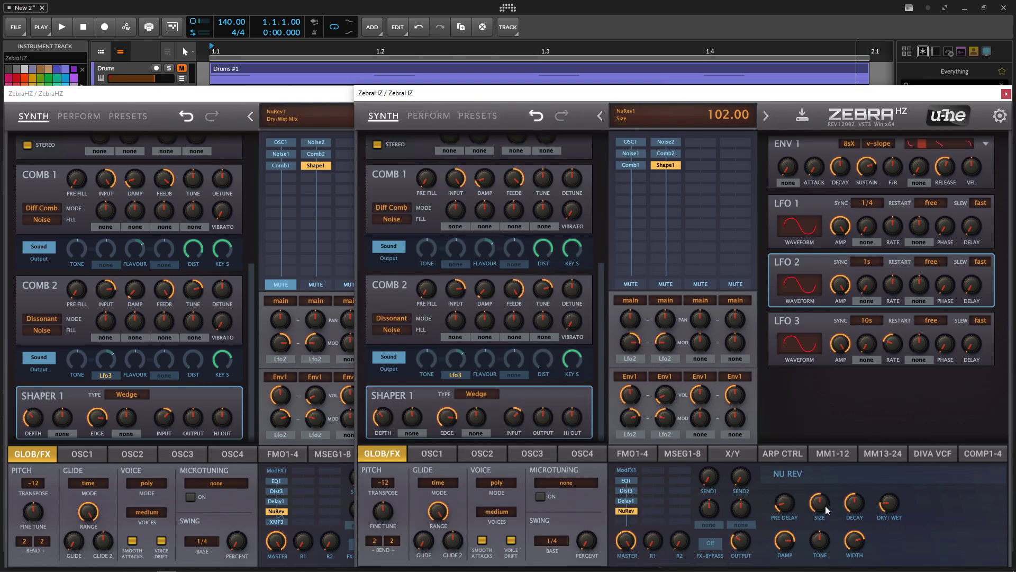
Set the second patch's reverb size to about 122, dry/wet to 34 and tone to 34.
drag(825, 505, 827, 500)
click(224, 506)
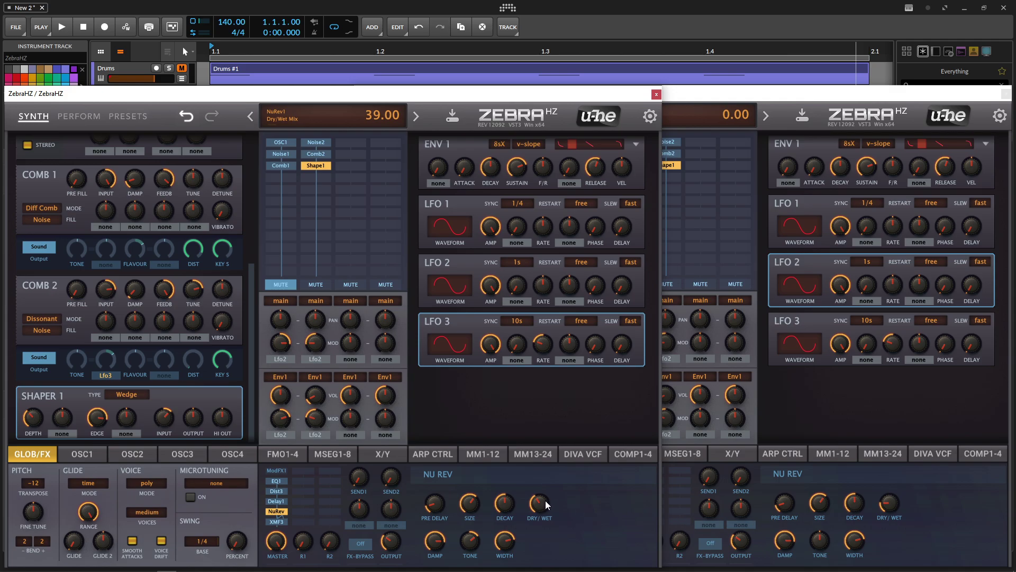
drag(890, 503, 893, 486)
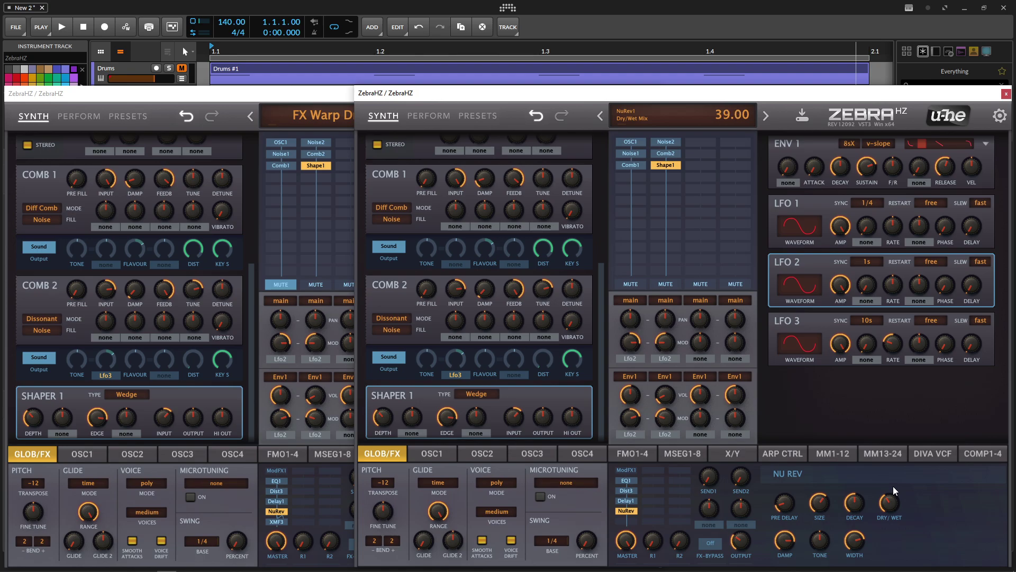
click(239, 512)
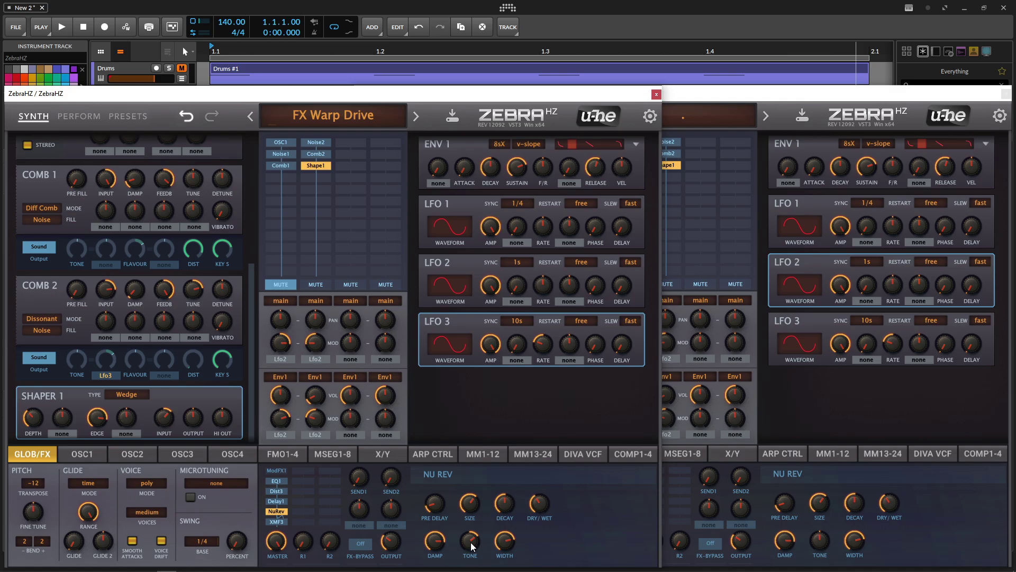
mouse_move(465, 550)
click(820, 543)
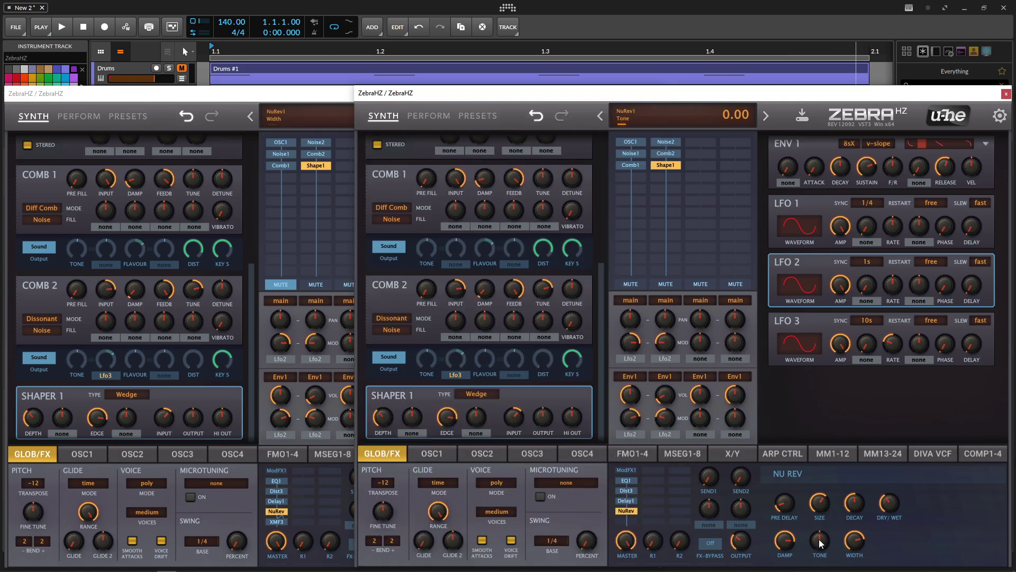
drag(820, 543, 822, 529)
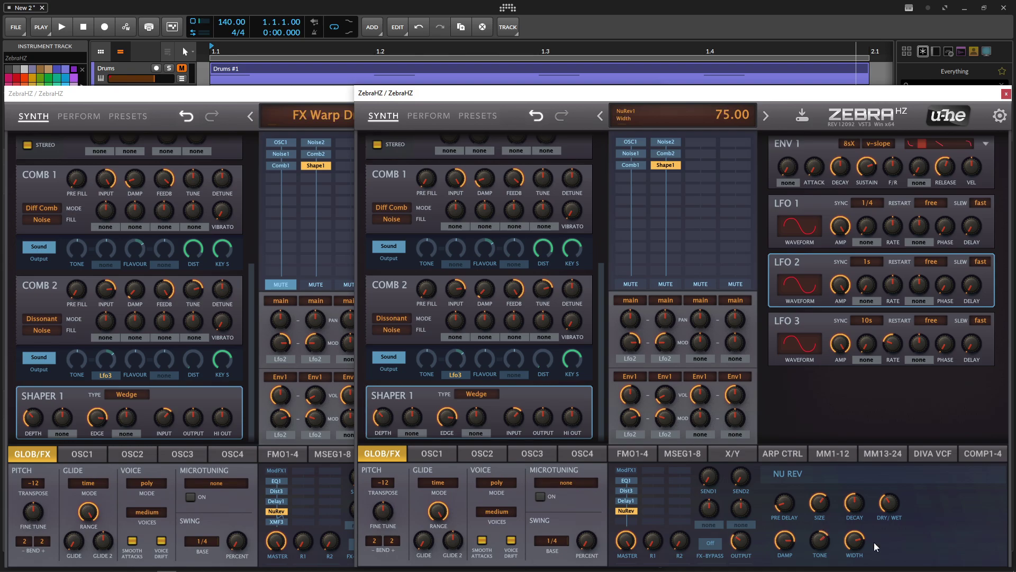
click(243, 518)
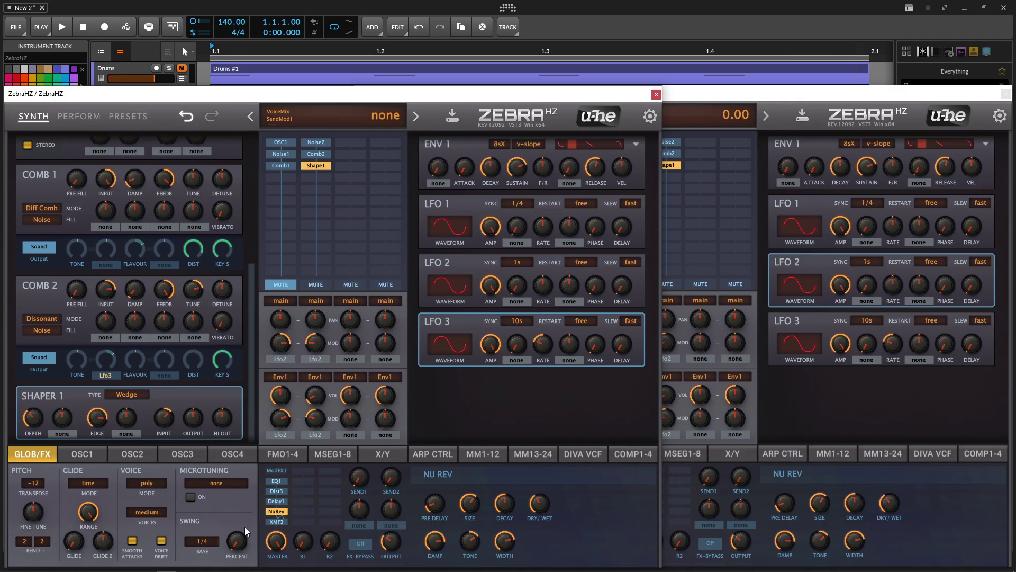
Add an XMF3 filter in the empty slot after NuRev, keeping its second type at SAME.
click(280, 522)
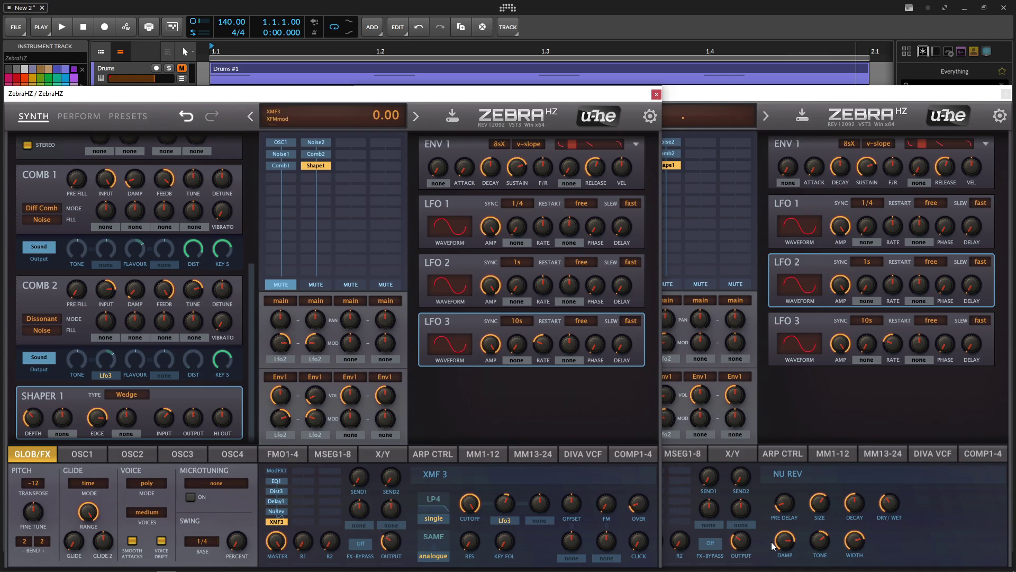
click(942, 551)
click(626, 521)
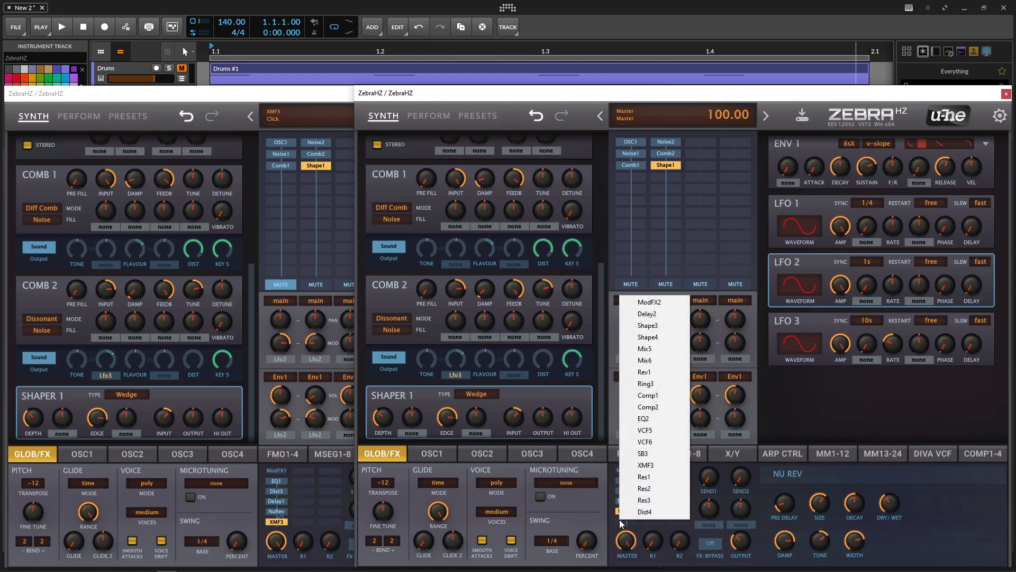
click(645, 465)
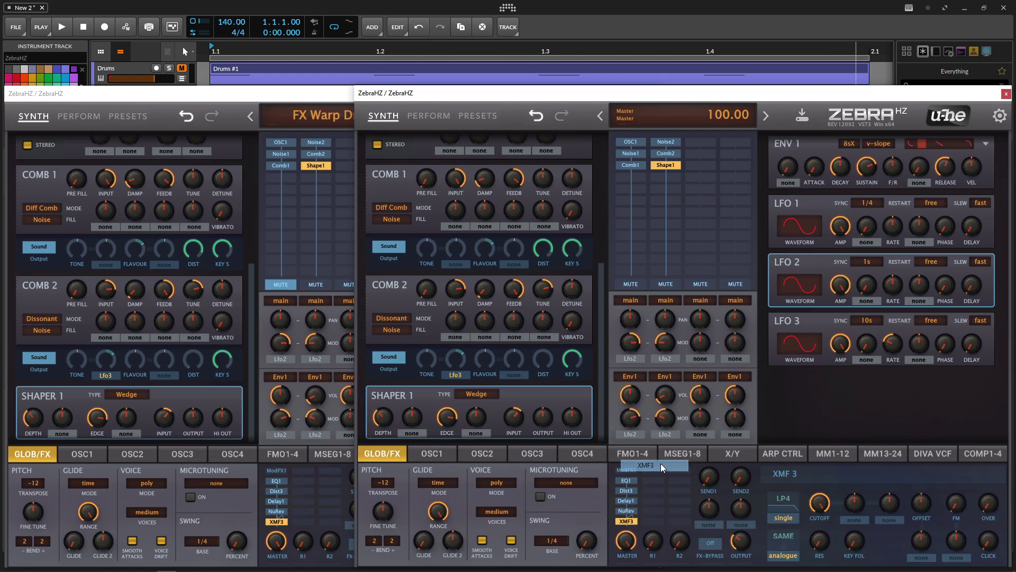
click(238, 504)
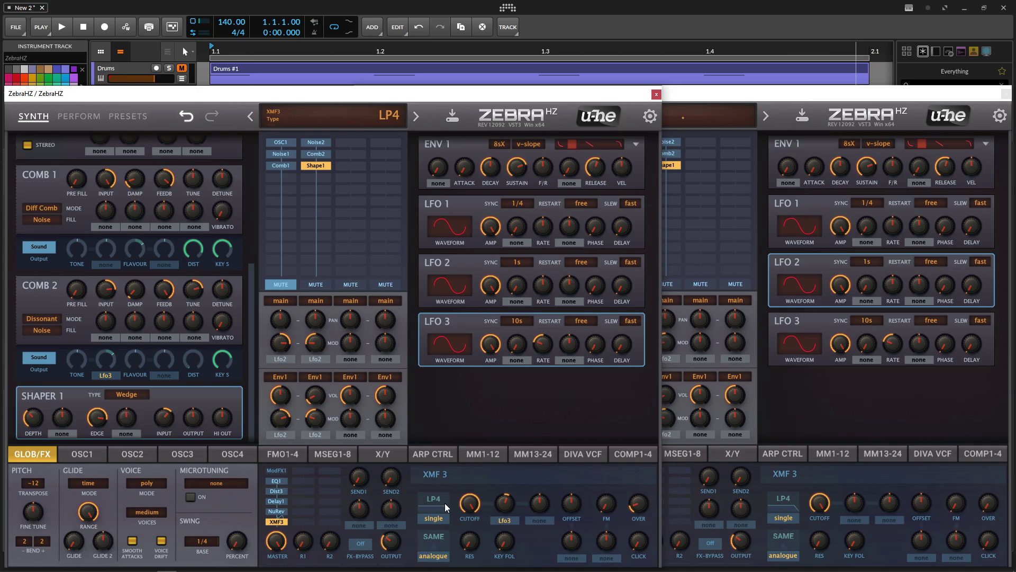
click(448, 536)
click(516, 536)
Lower the XMF3 cutoff to 135 and modulate it from Lfo3 at depth 24.
drag(821, 507, 820, 516)
click(853, 520)
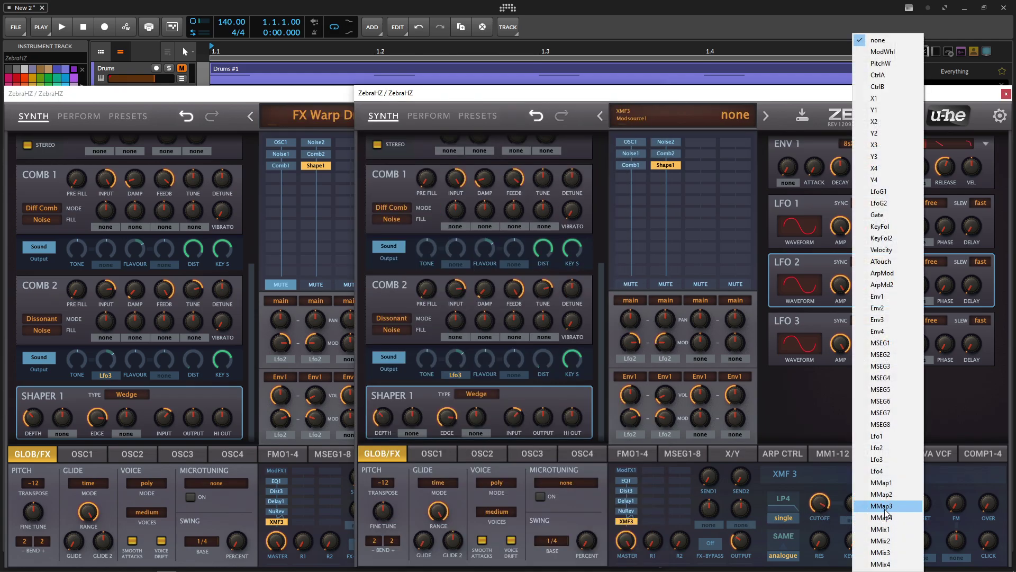
click(877, 458)
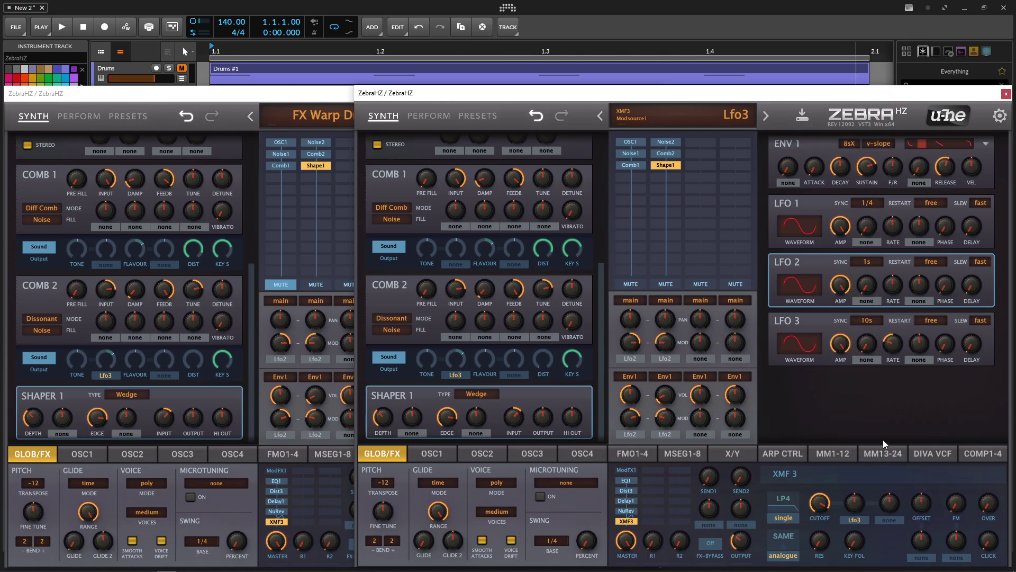
click(276, 479)
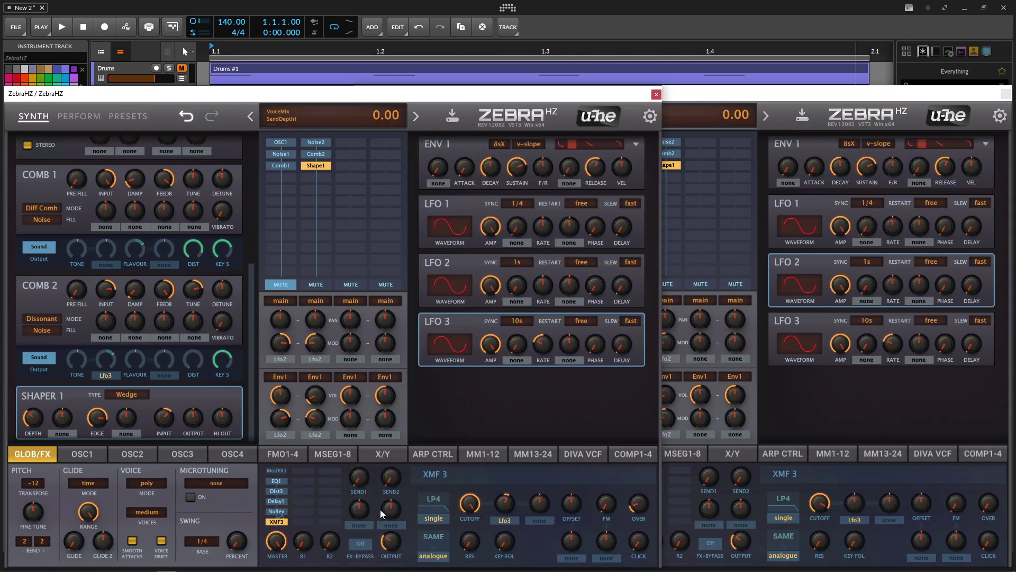
click(866, 523)
scroll(849, 500, up, 12)
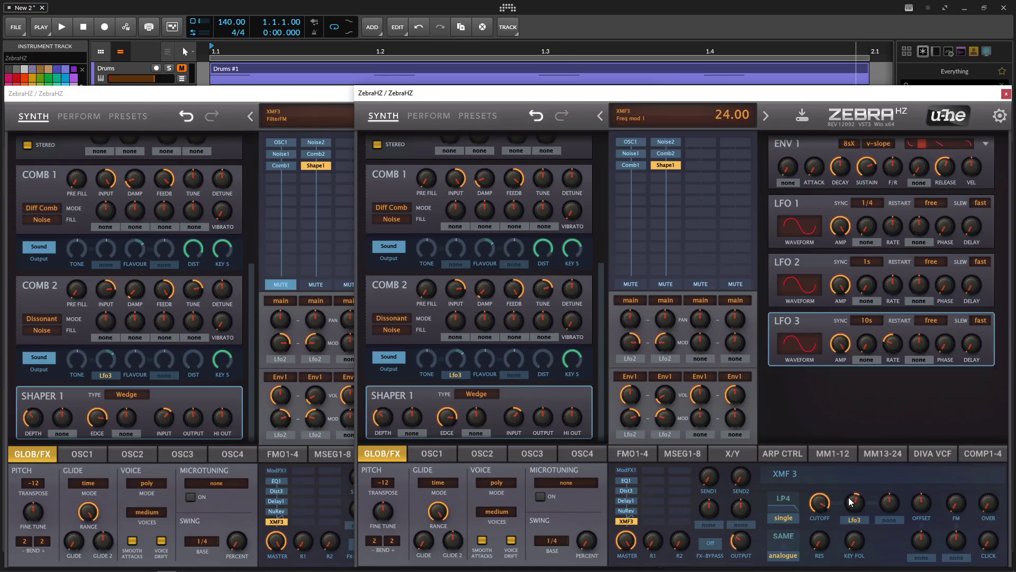
scroll(850, 501, down, 1)
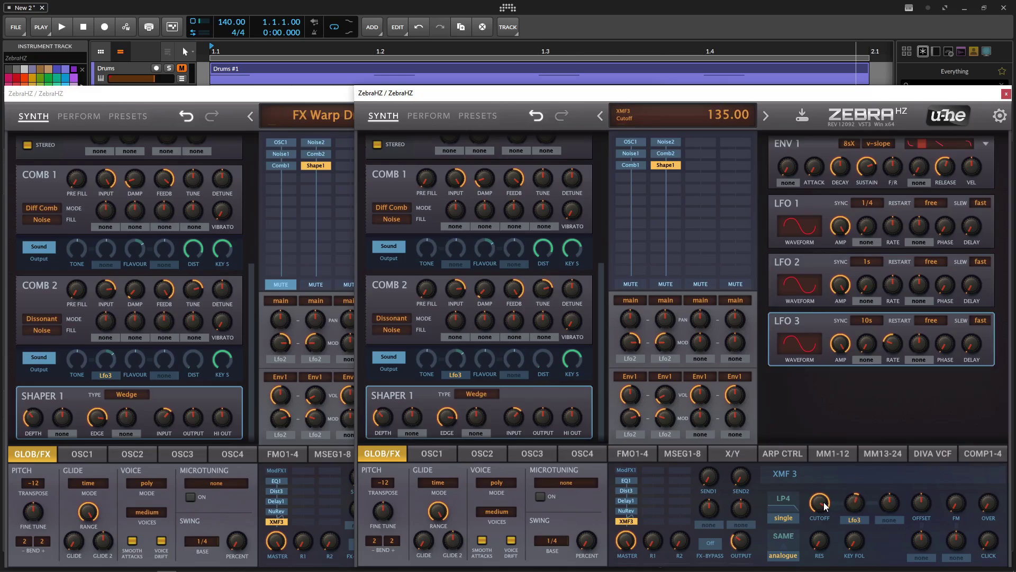
Sweep the XMF3 cutoff down to about 70, then back up through 89 to 150.
drag(826, 506, 828, 542)
drag(820, 501, 821, 480)
drag(823, 499, 823, 464)
Review the reference patch's modules, then settle the XMF3 cutoff around 114.
mouse_move(841, 500)
mouse_move(314, 382)
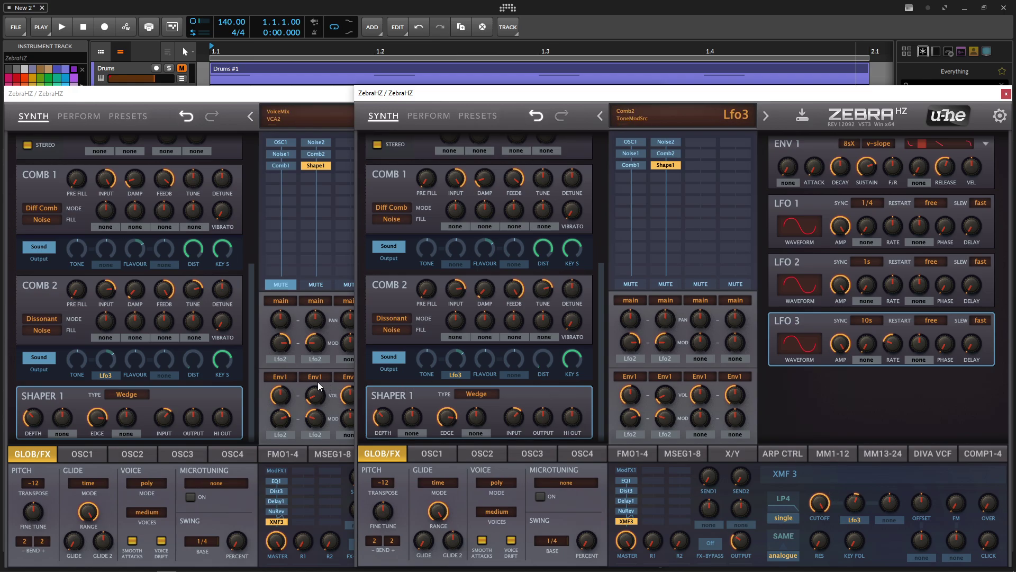
click(250, 377)
scroll(252, 365, up, 5)
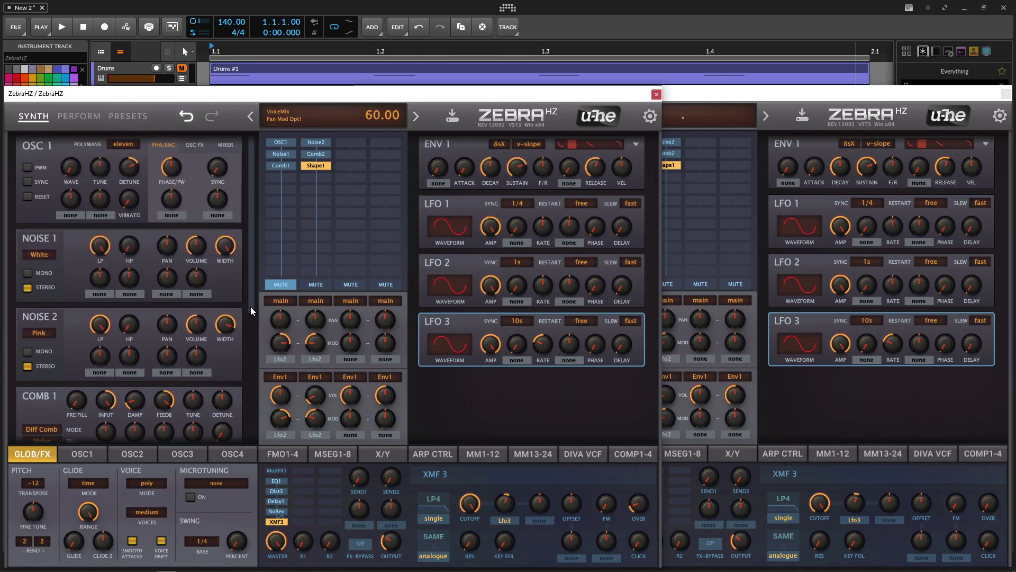
scroll(250, 317, down, 3)
scroll(260, 359, down, 5)
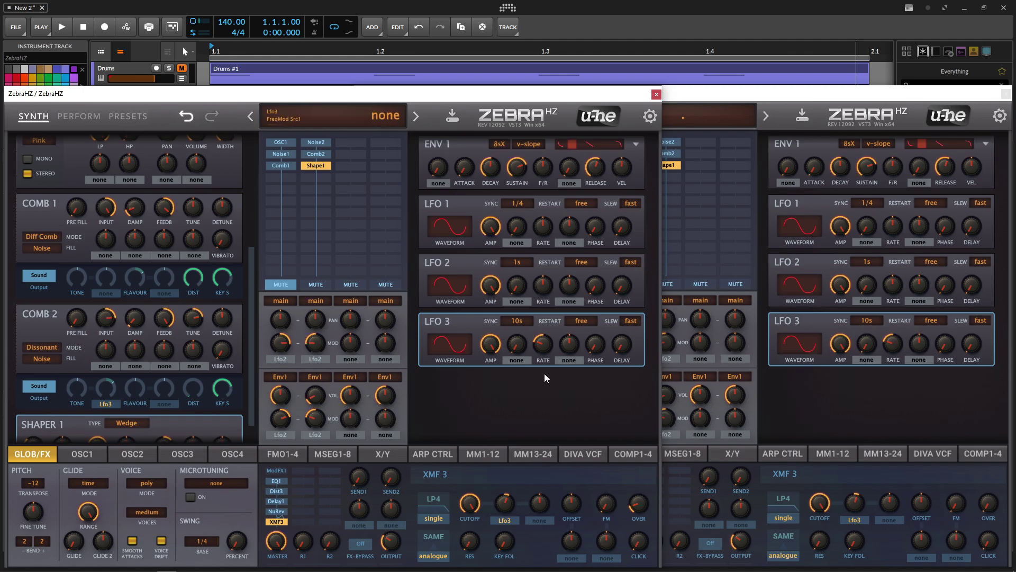
mouse_move(820, 507)
mouse_down()
mouse_move(821, 542)
mouse_move(815, 523)
mouse_up()
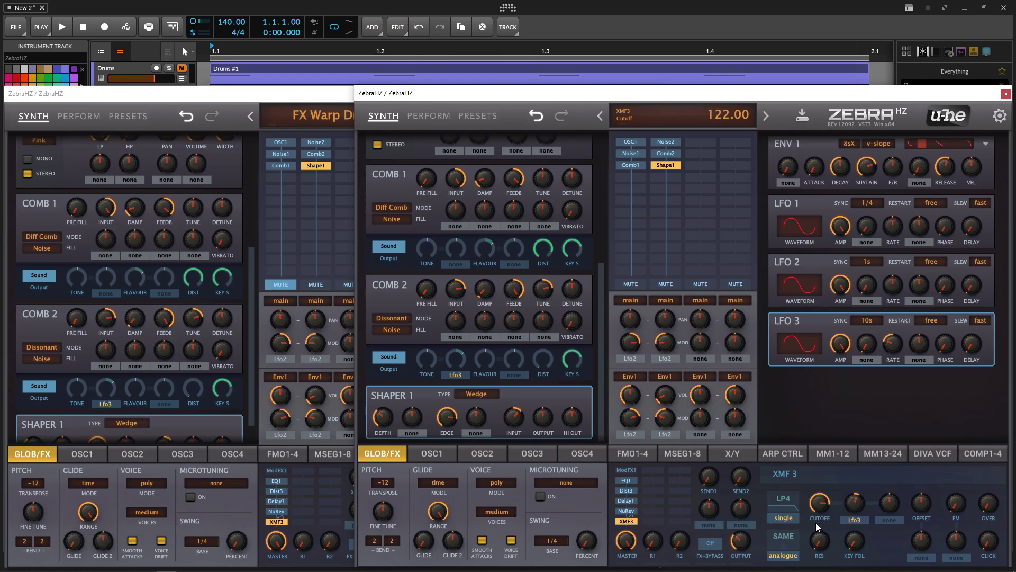
Turn the XMF3 filter's OVER knob from 6 up to 14, checking against the reference patch.
click(246, 509)
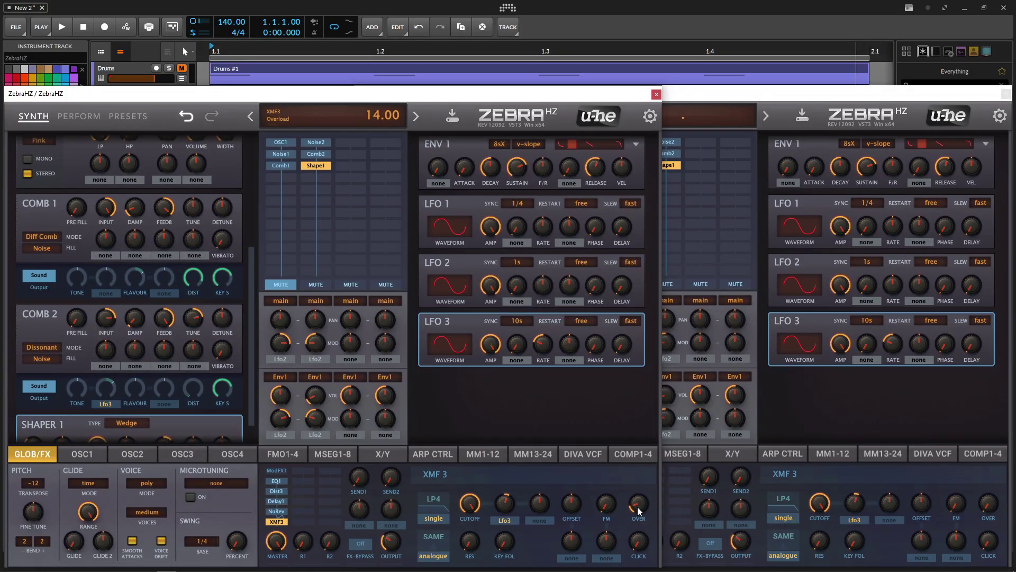
click(978, 490)
drag(988, 499, 984, 485)
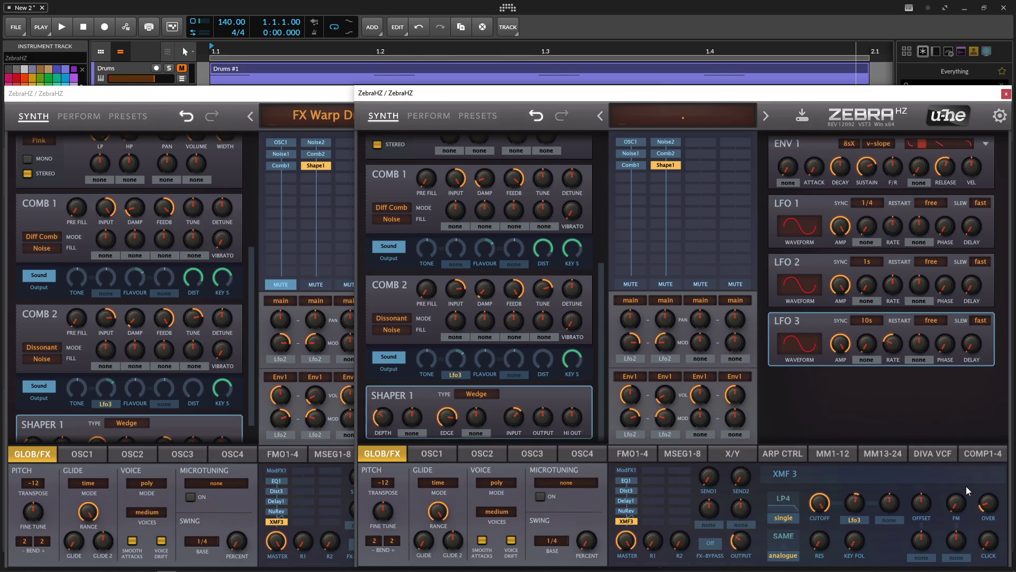
click(259, 303)
scroll(252, 296, down, 1)
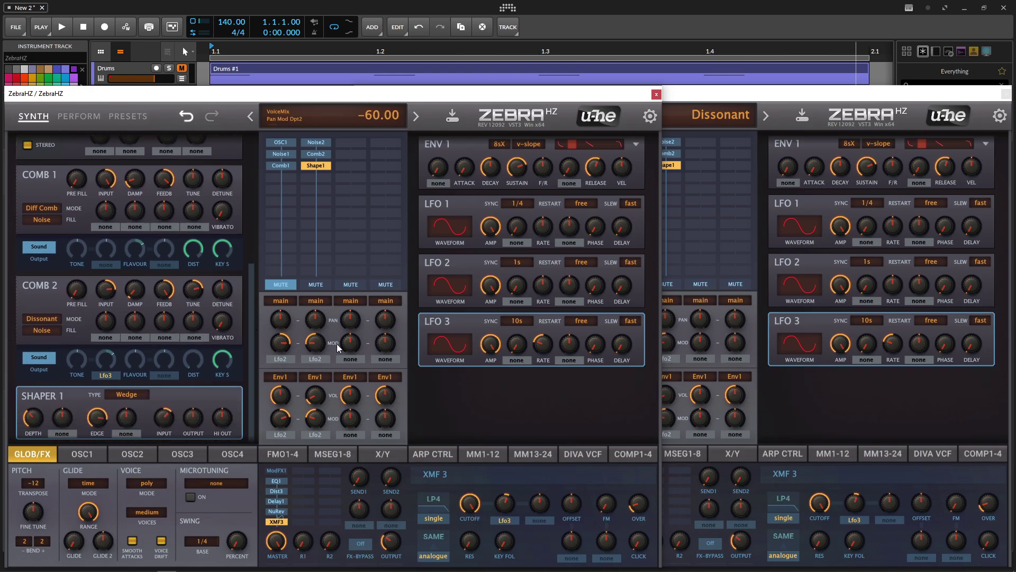
click(820, 390)
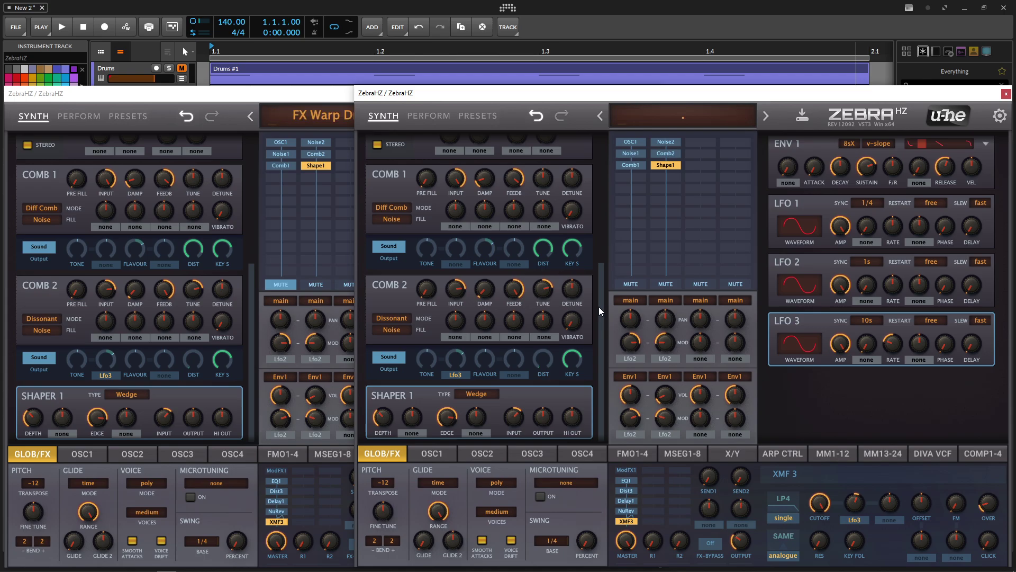
Scroll the second patch's module panel up to show OSC 1, NOISE 1 and NOISE 2.
drag(598, 310, 598, 189)
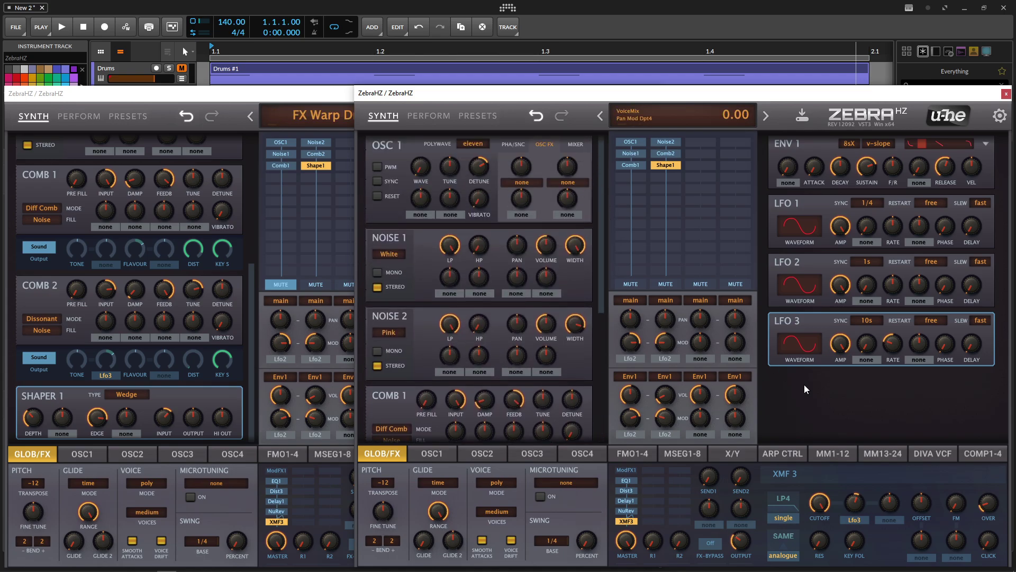